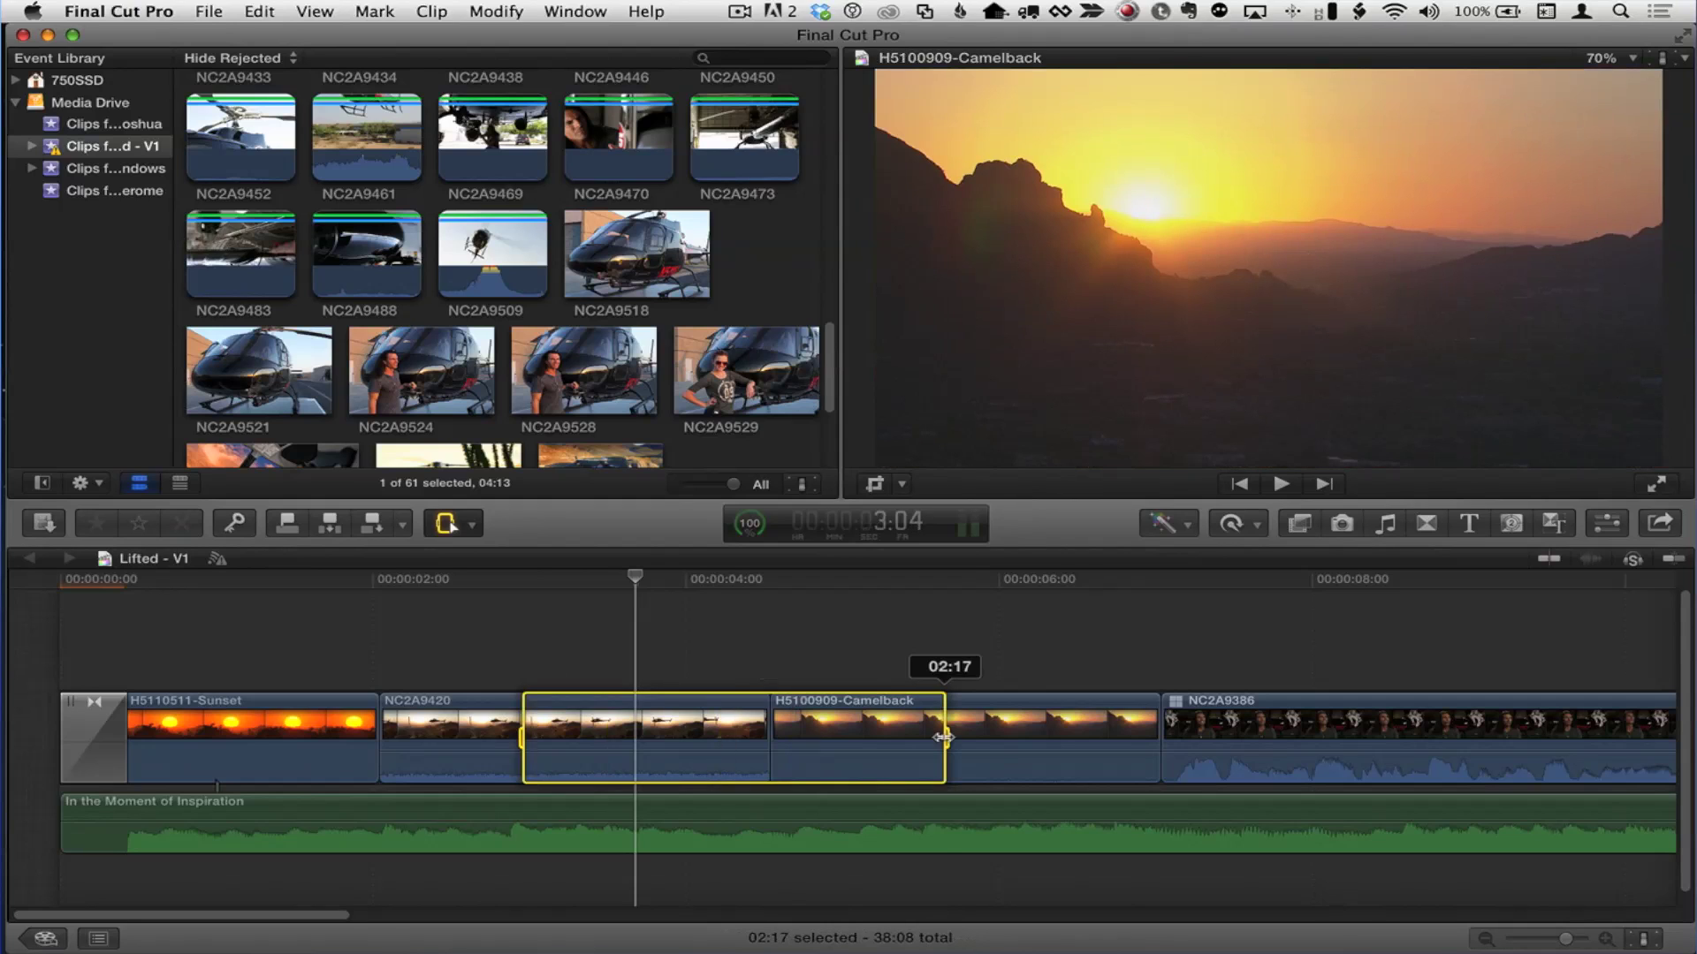
Step: Finish a 02:17 range spanning the NC2A9420 and H5100909-Camelback clips, and clear it with the Select tool
drag(944, 737, 942, 737)
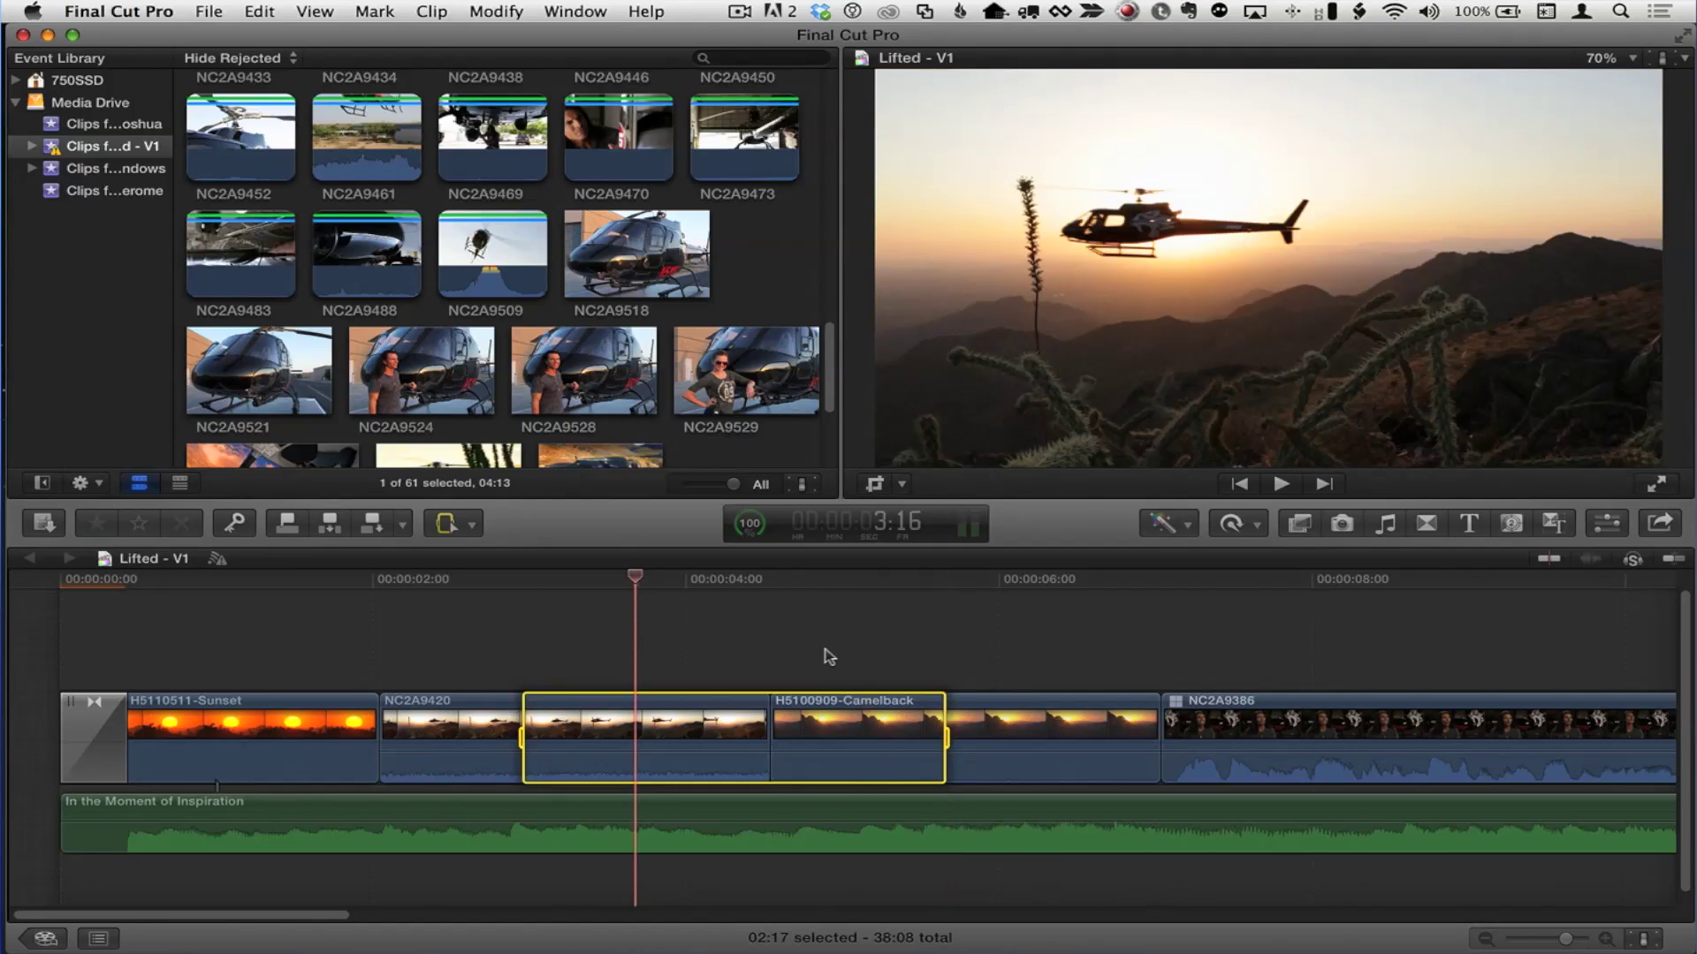
key(a)
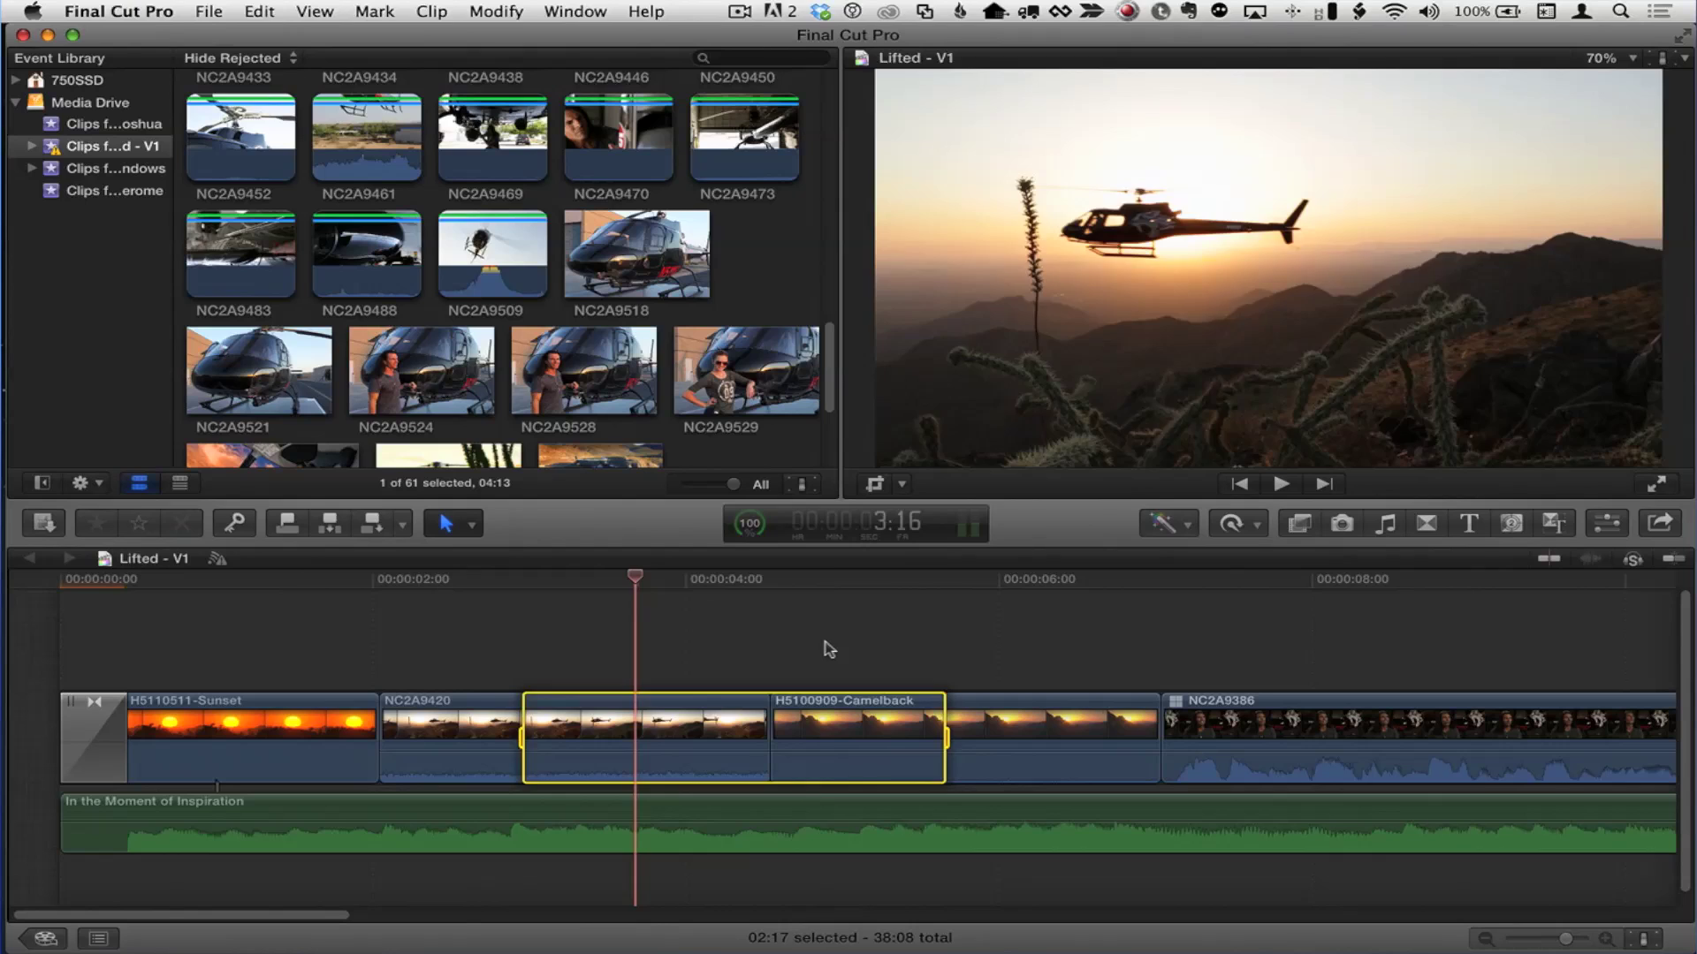
click(828, 650)
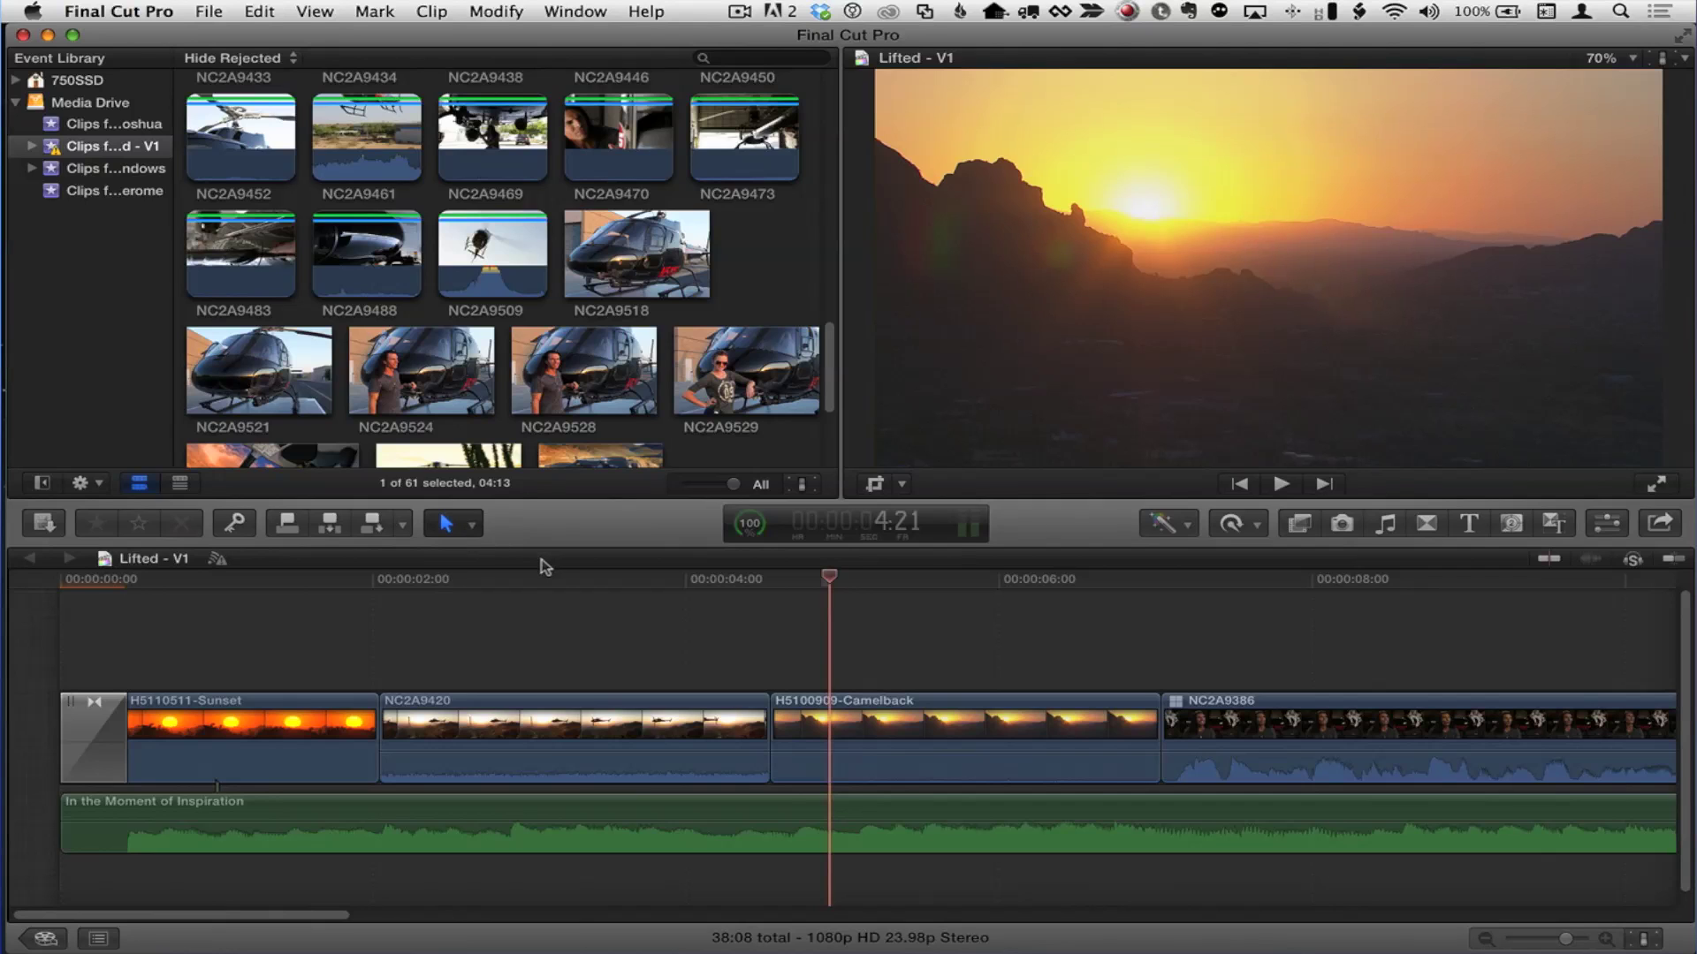
Step: Mark an 02:18 range from inside NC2A9420 into H5100909-Camelback with the Range Selection tool, and clear it again
key(r)
drag(541, 730, 973, 729)
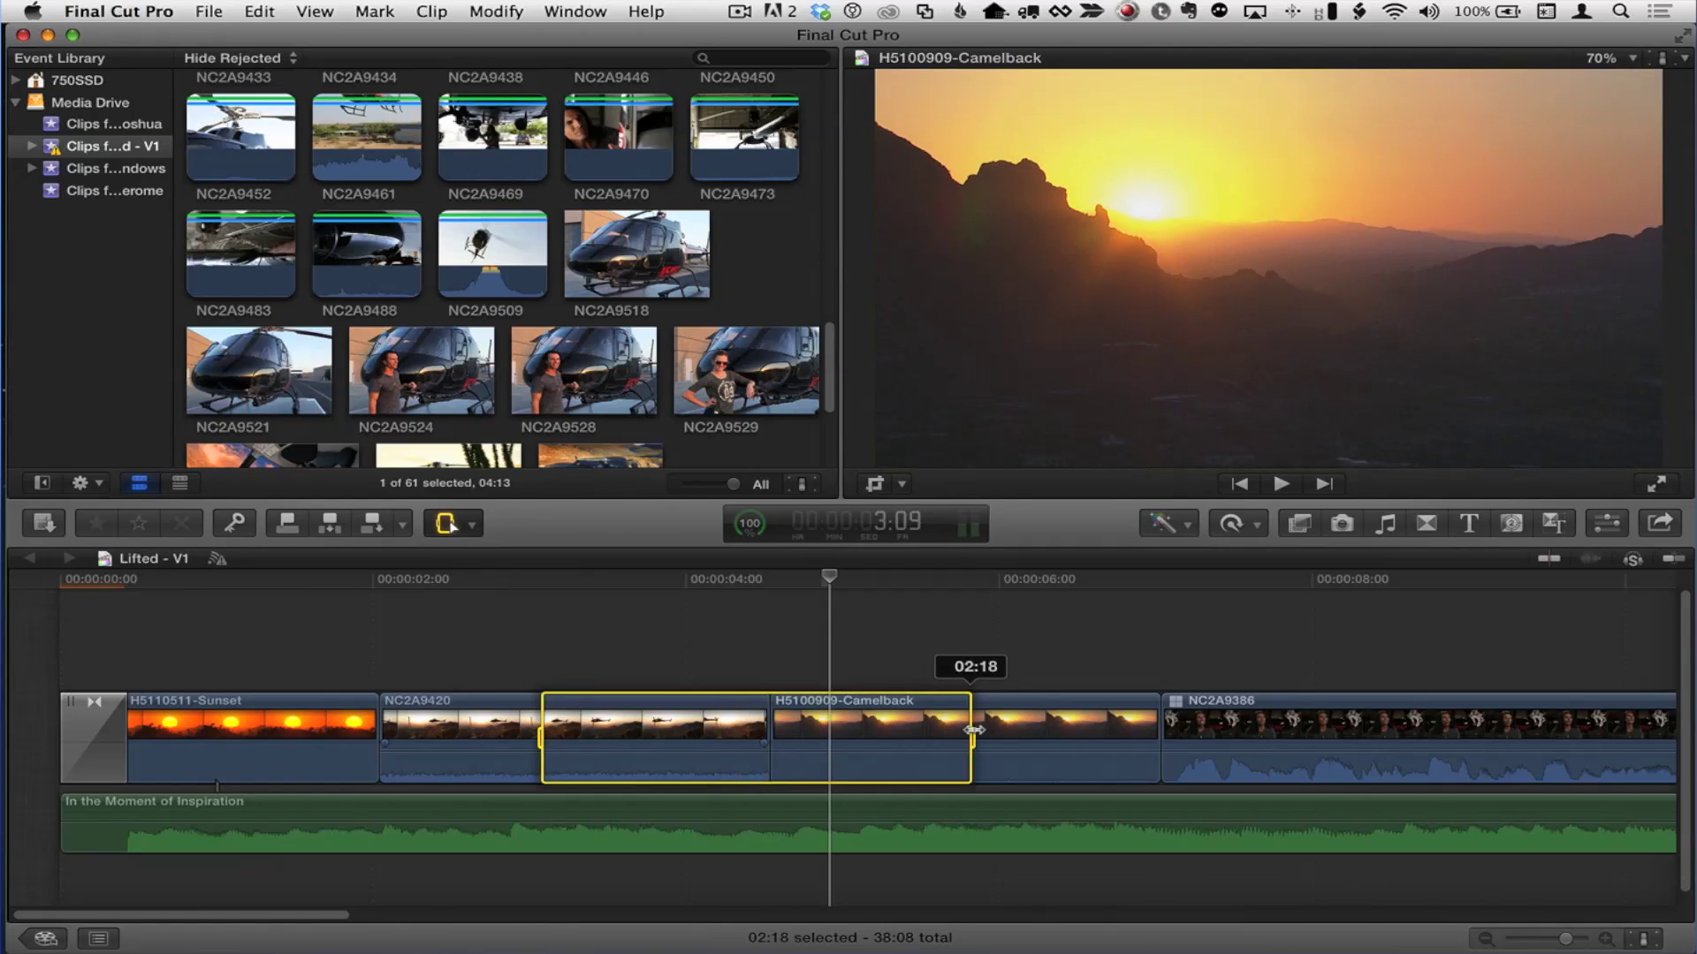
key(a)
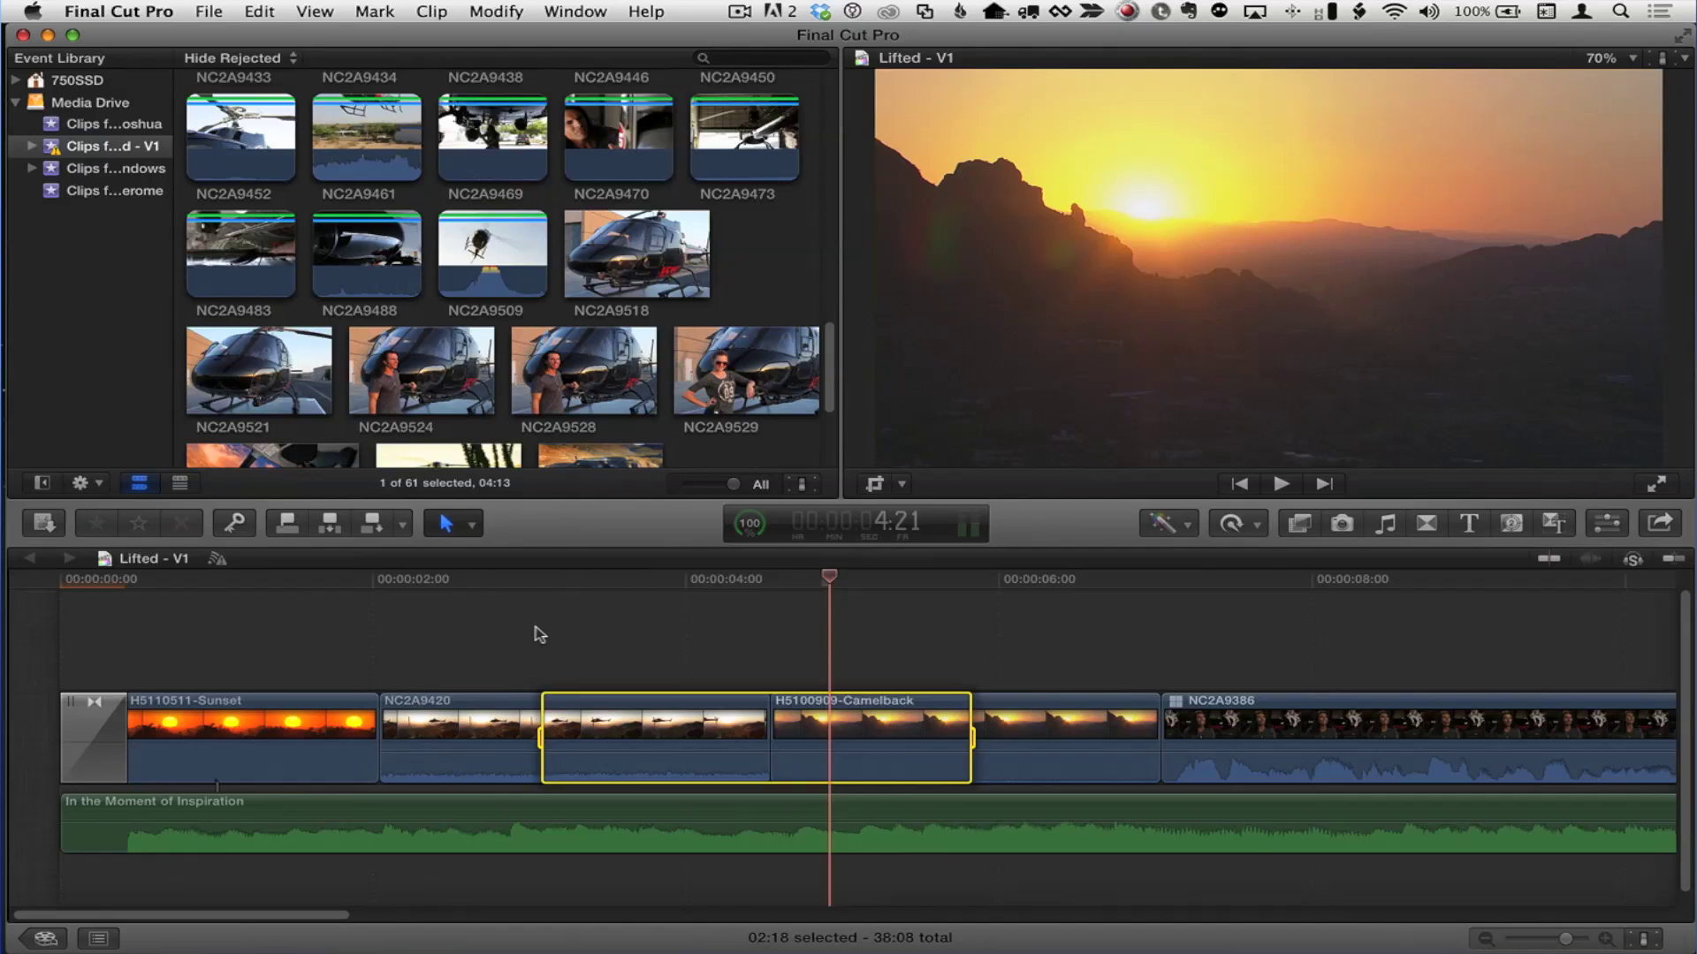
click(539, 634)
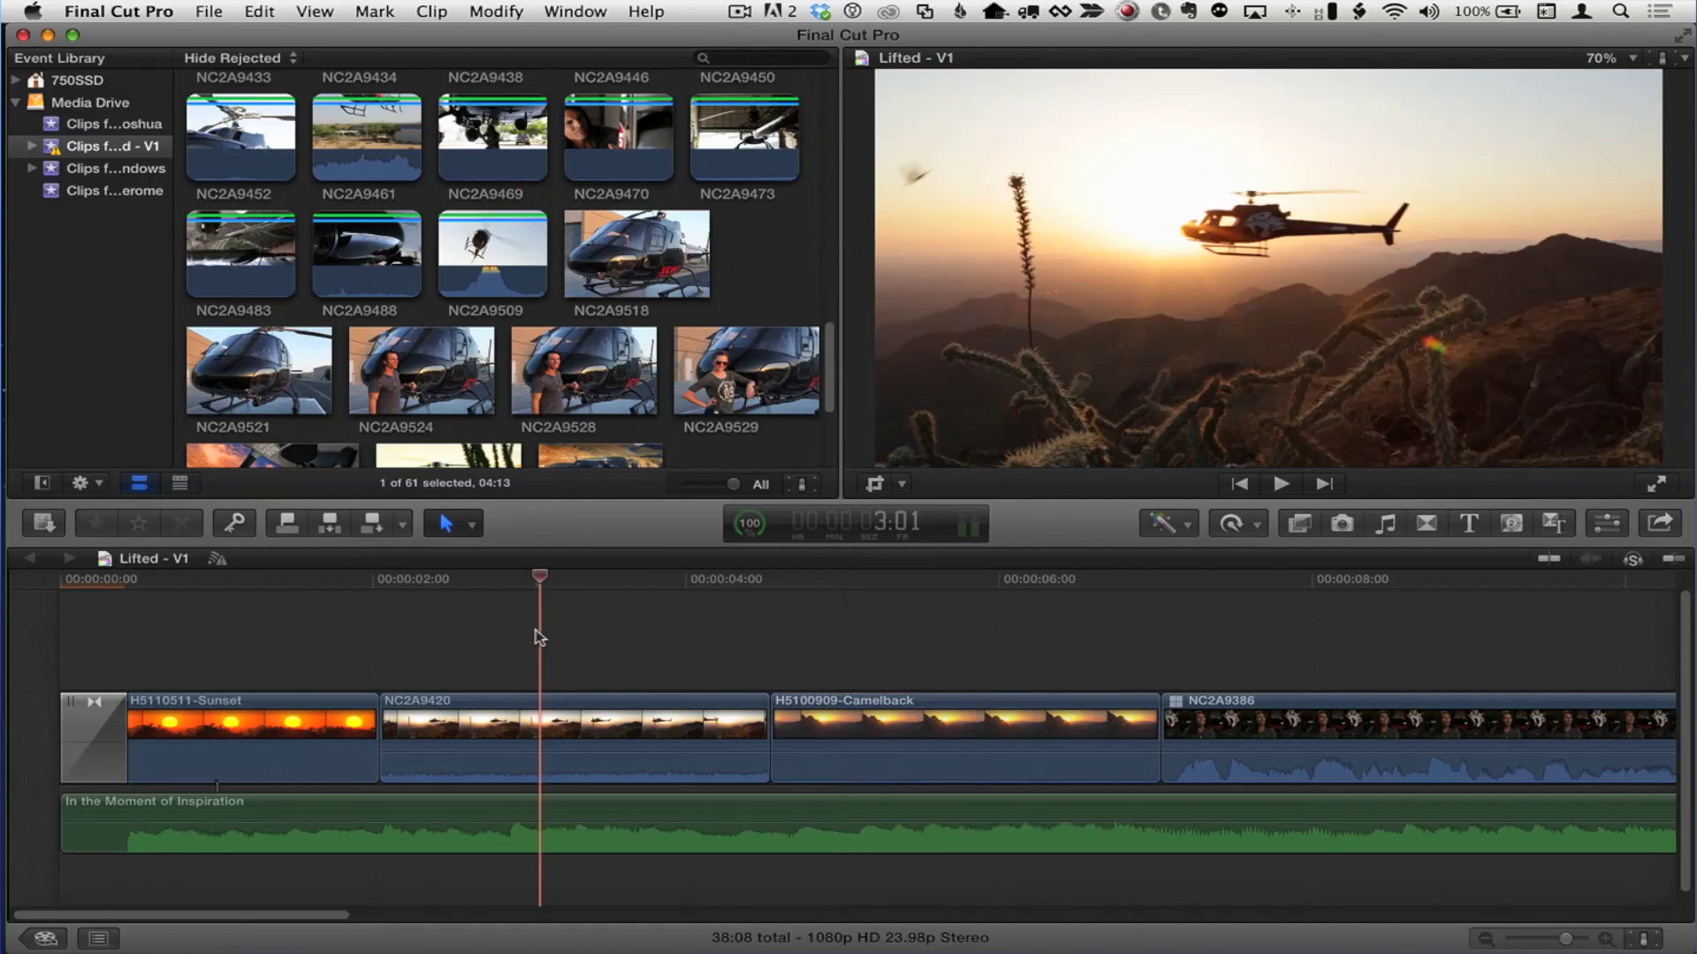
Step: Select a range across the NC2A9420 and H5100909-Camelback edit point and trim its end so it spans 02:03
key(r)
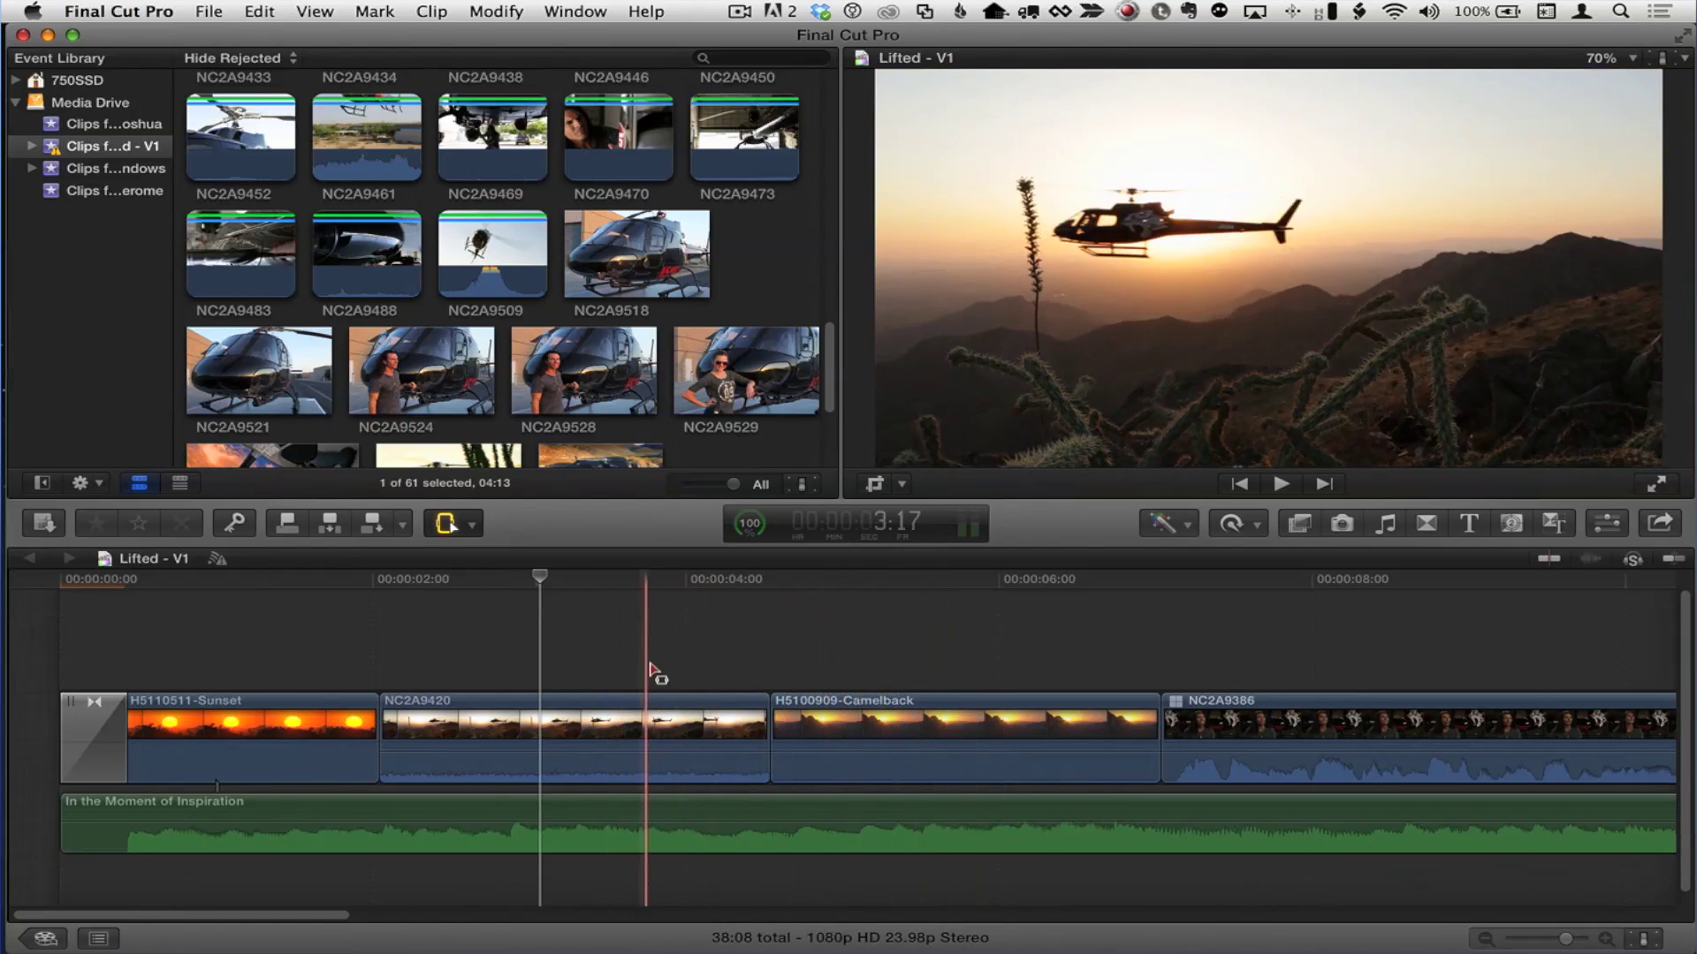
click(600, 665)
drag(588, 742, 938, 747)
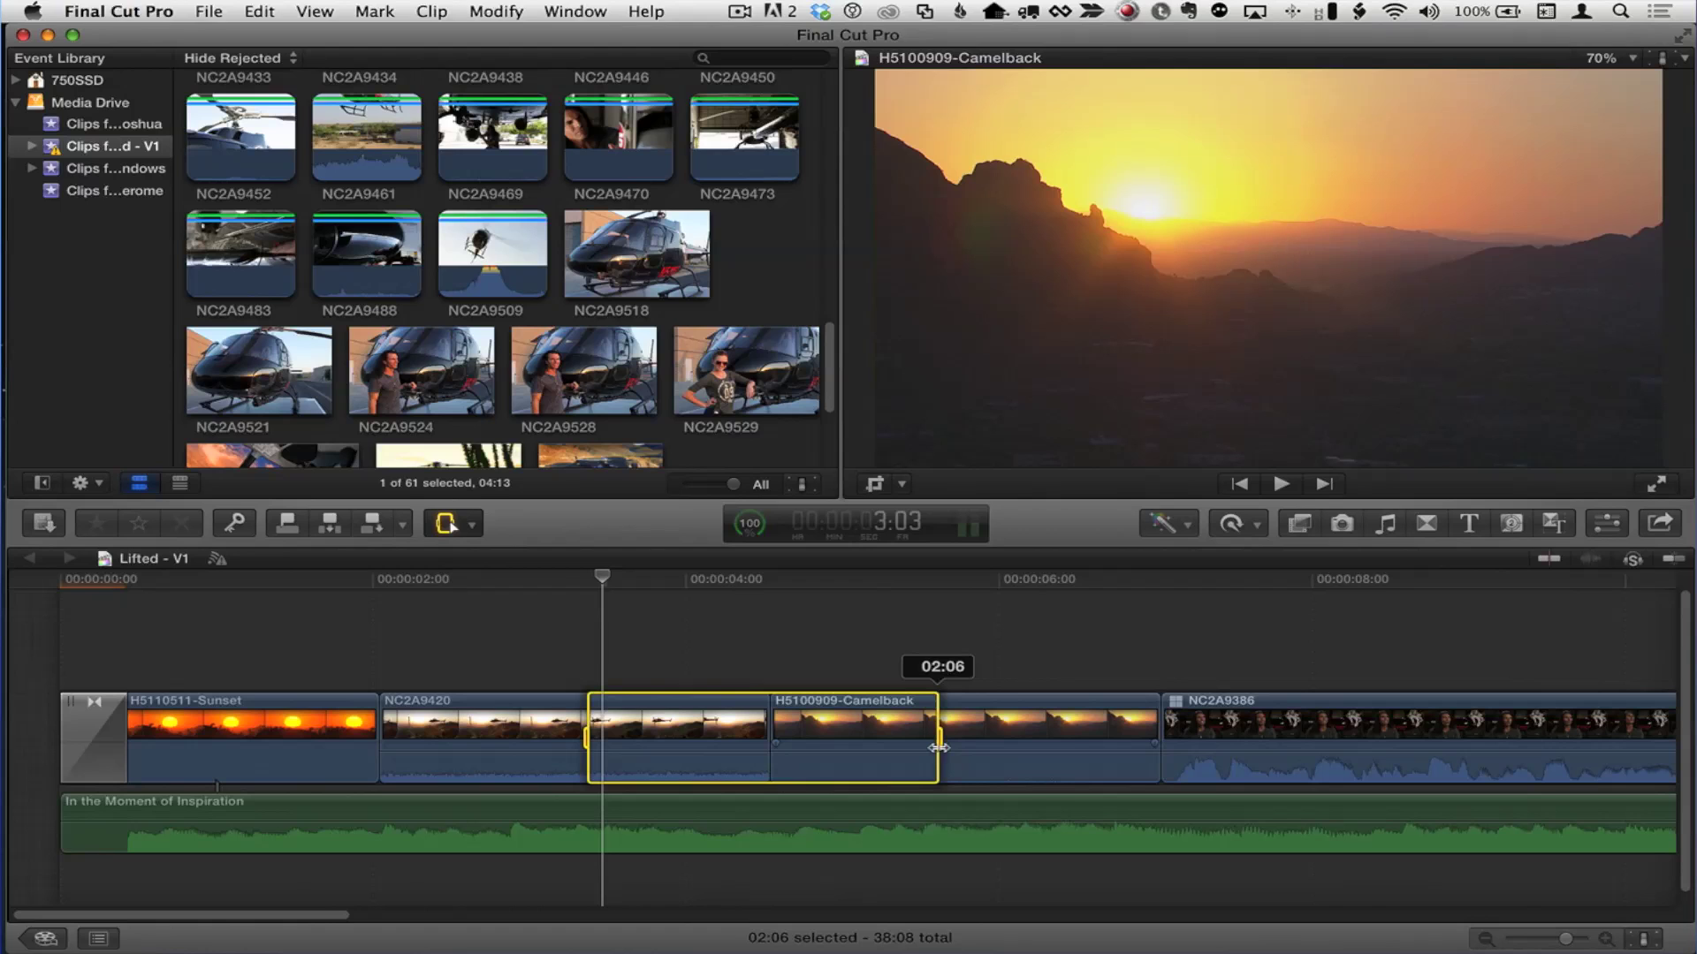
drag(957, 747, 919, 752)
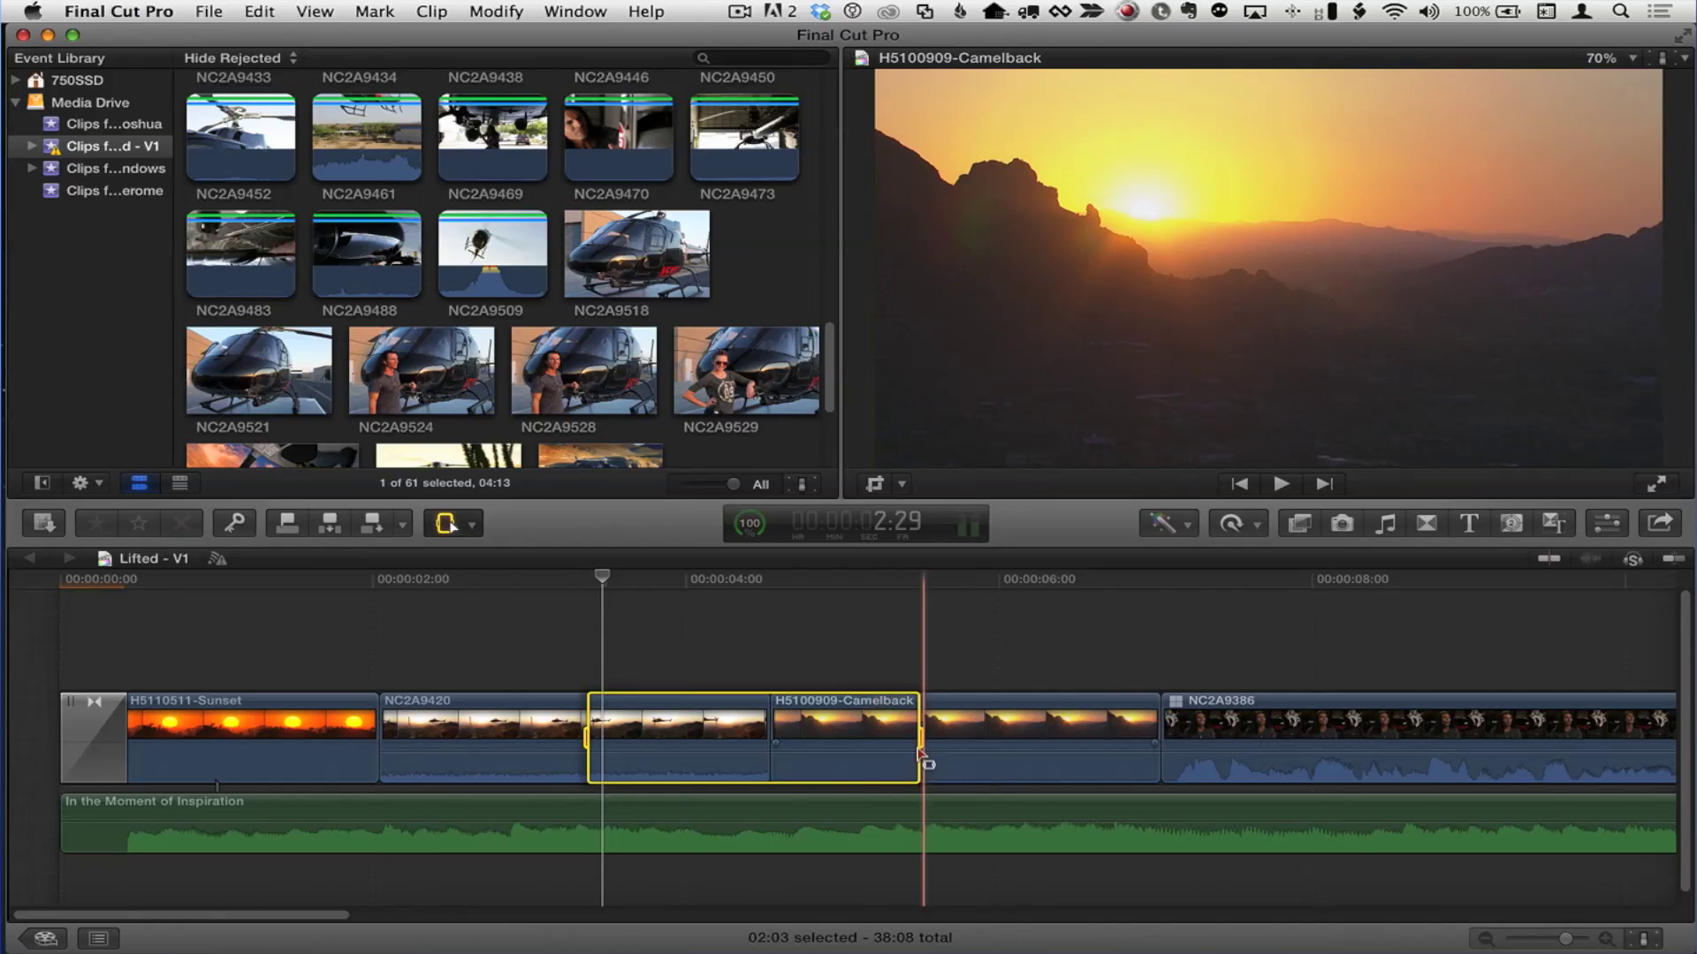
Step: Try deleting the selected timeline range with a ripple and by replacing it with a gap, undoing each removal
key(BackSpace)
key(super+z)
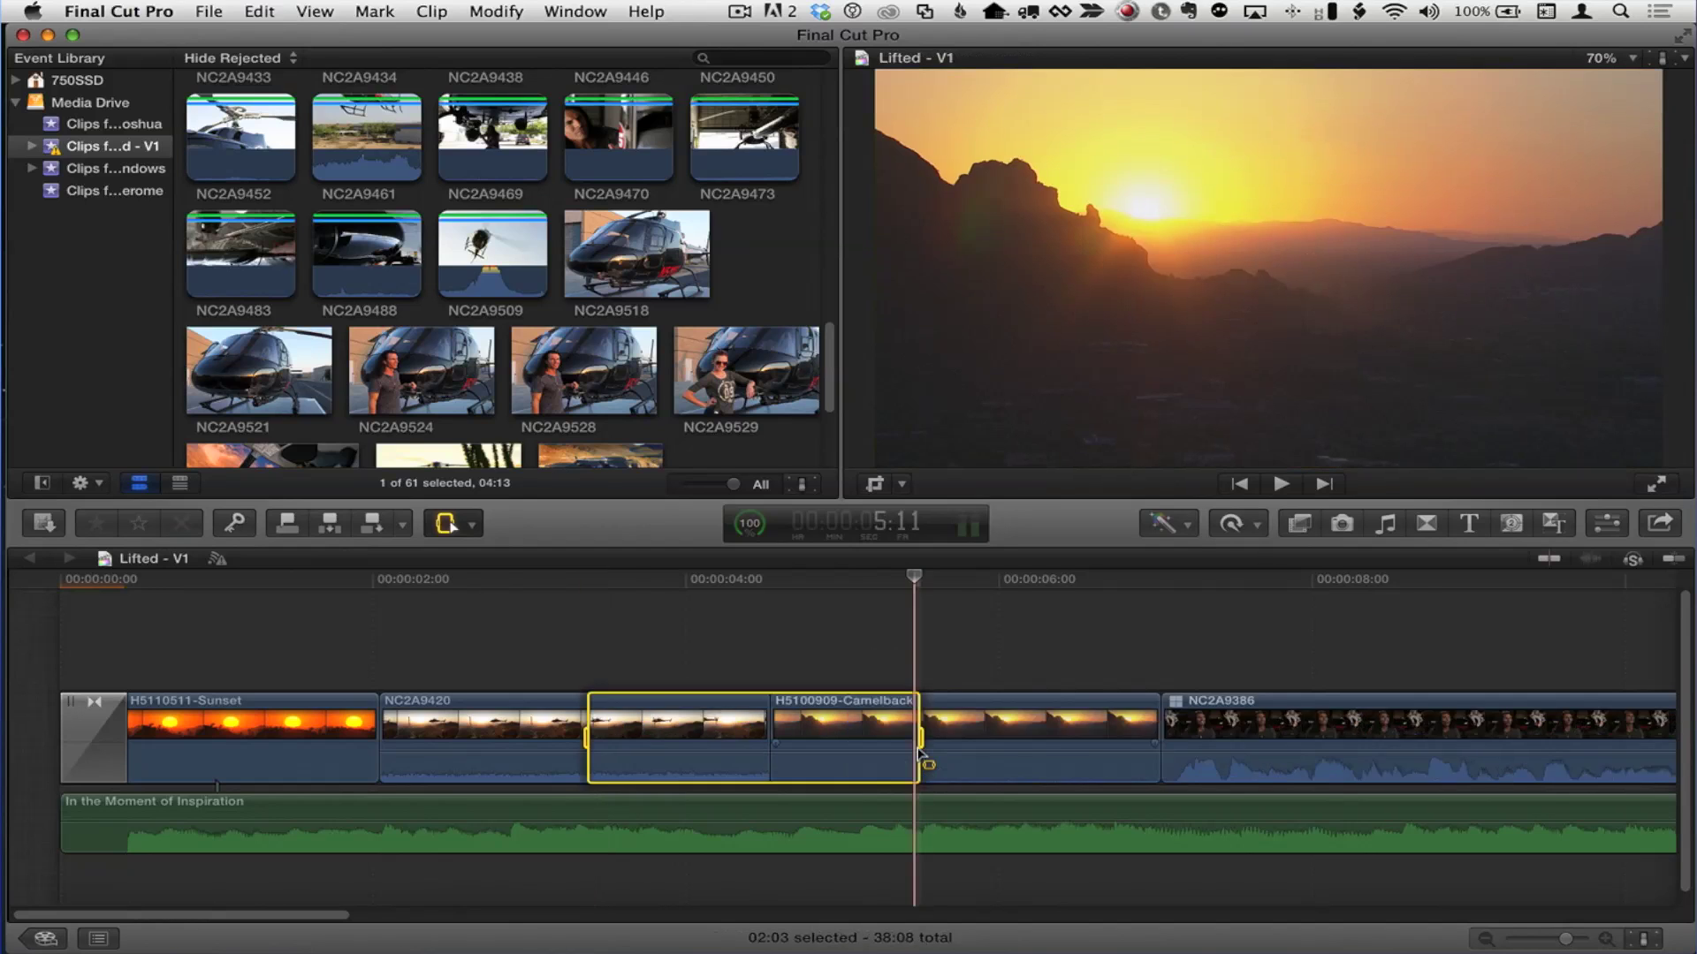
key(shift+BackSpace)
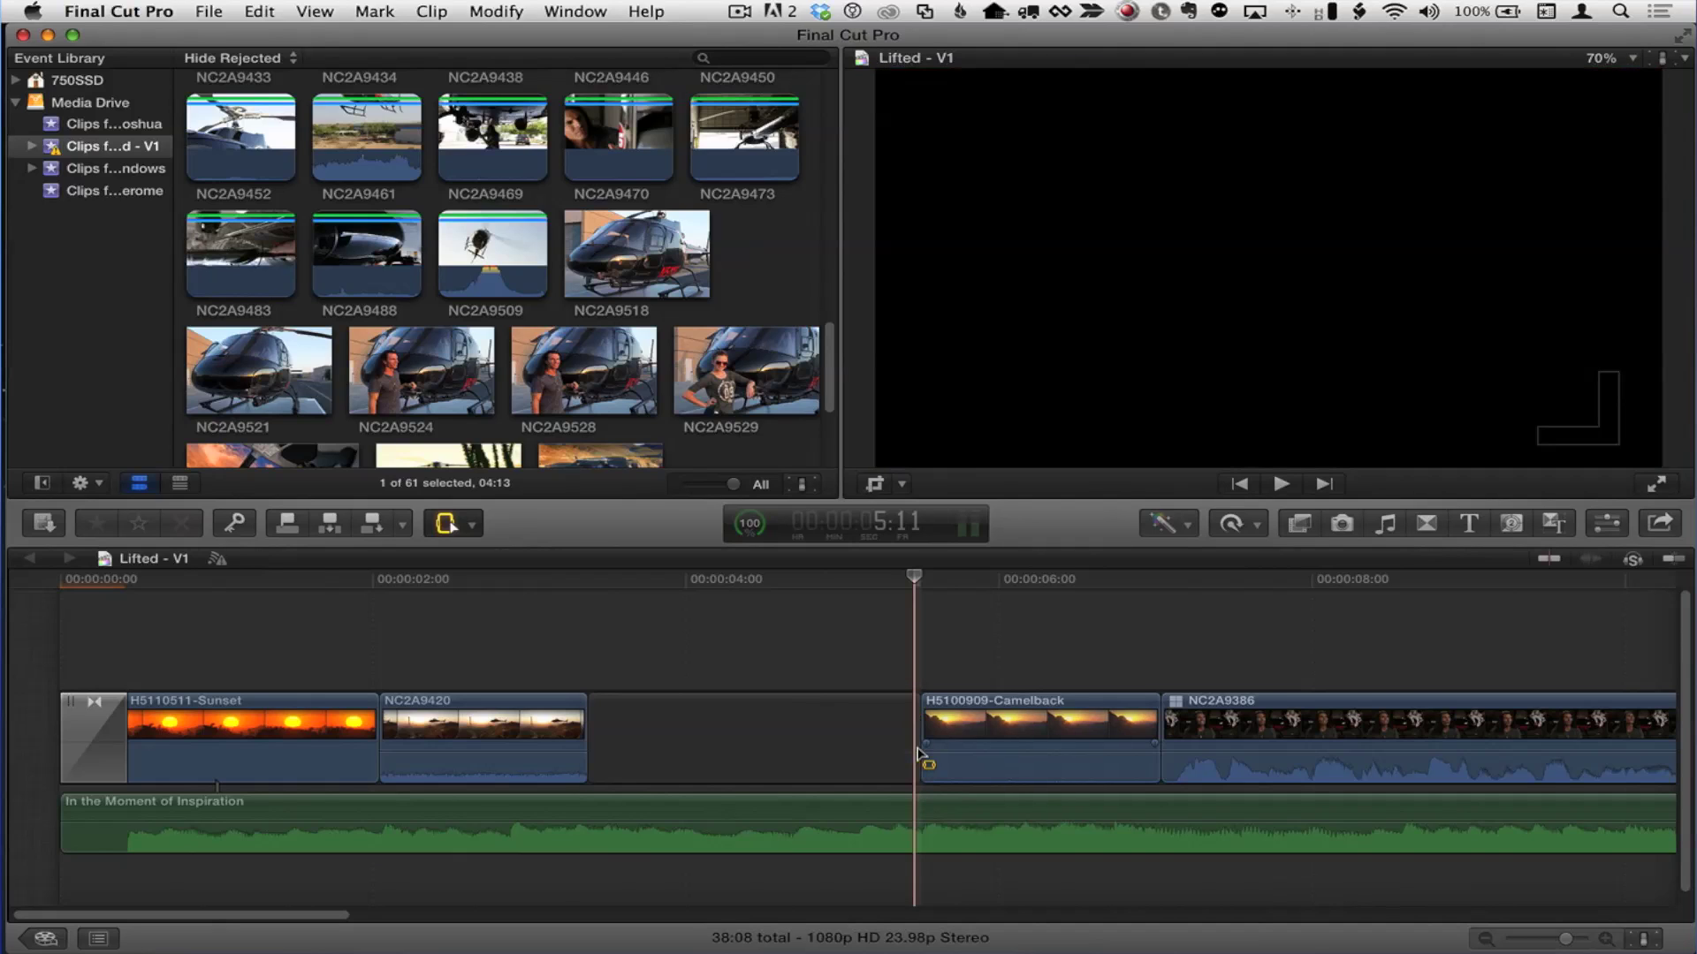
key(super+z)
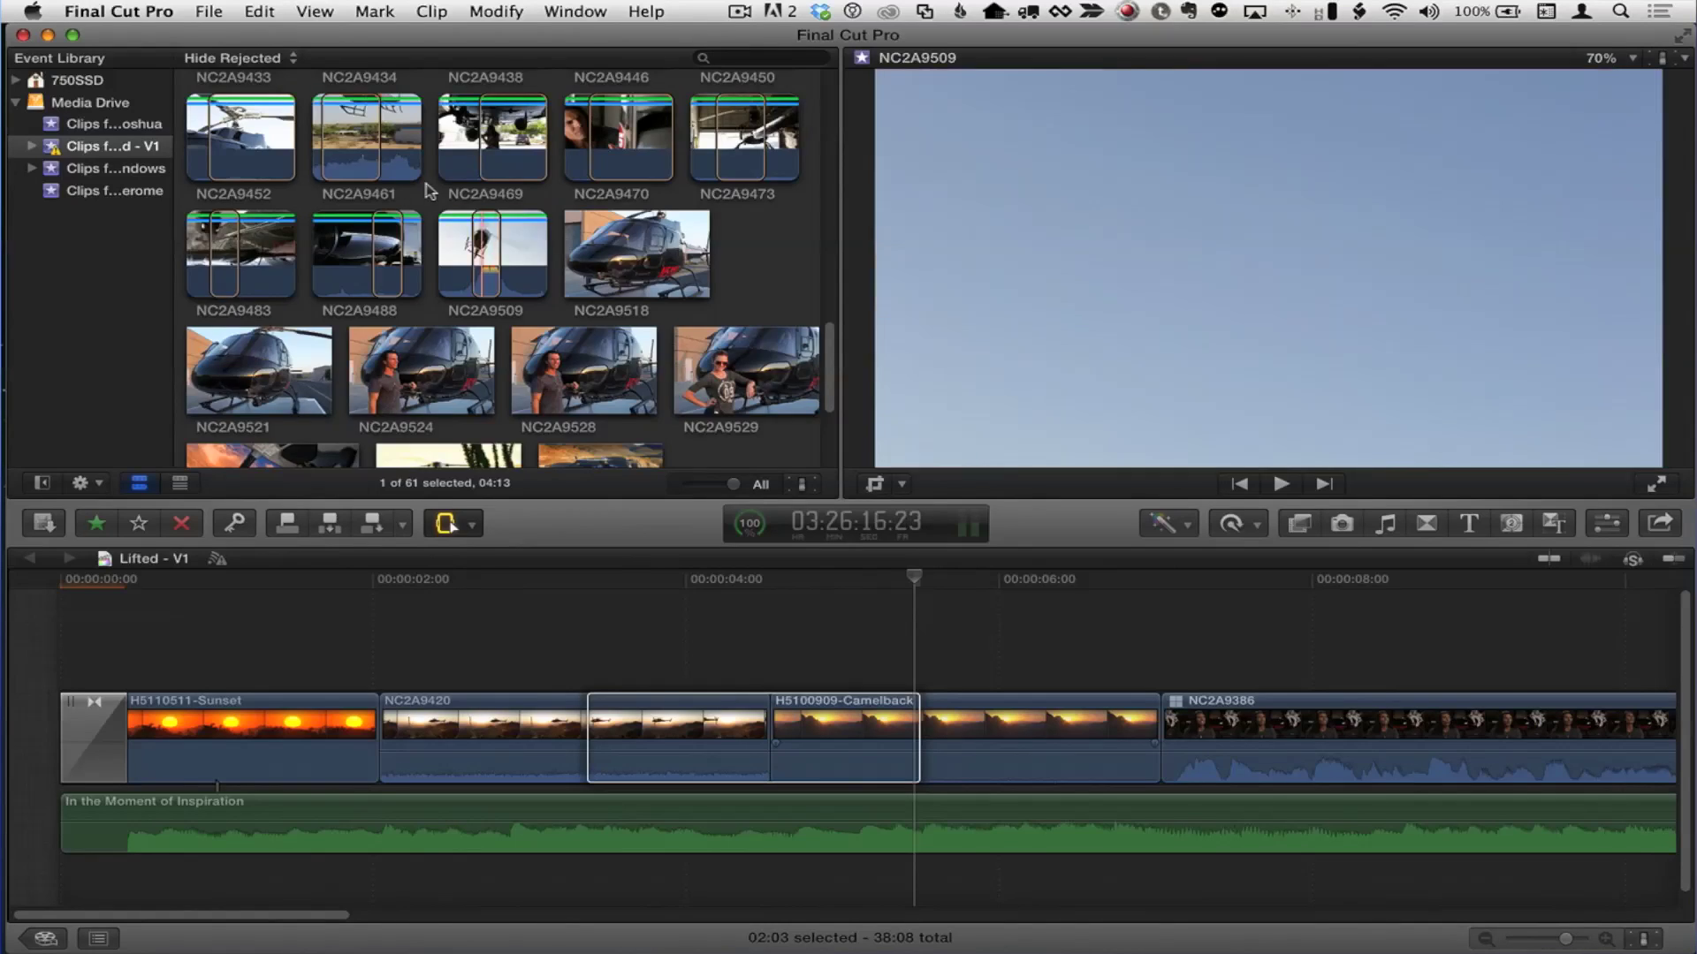
Step: Check the duration of the marked NC2A9461 range in the browser and of the selected range in the timeline
scroll(430, 191, up, 3)
click(341, 267)
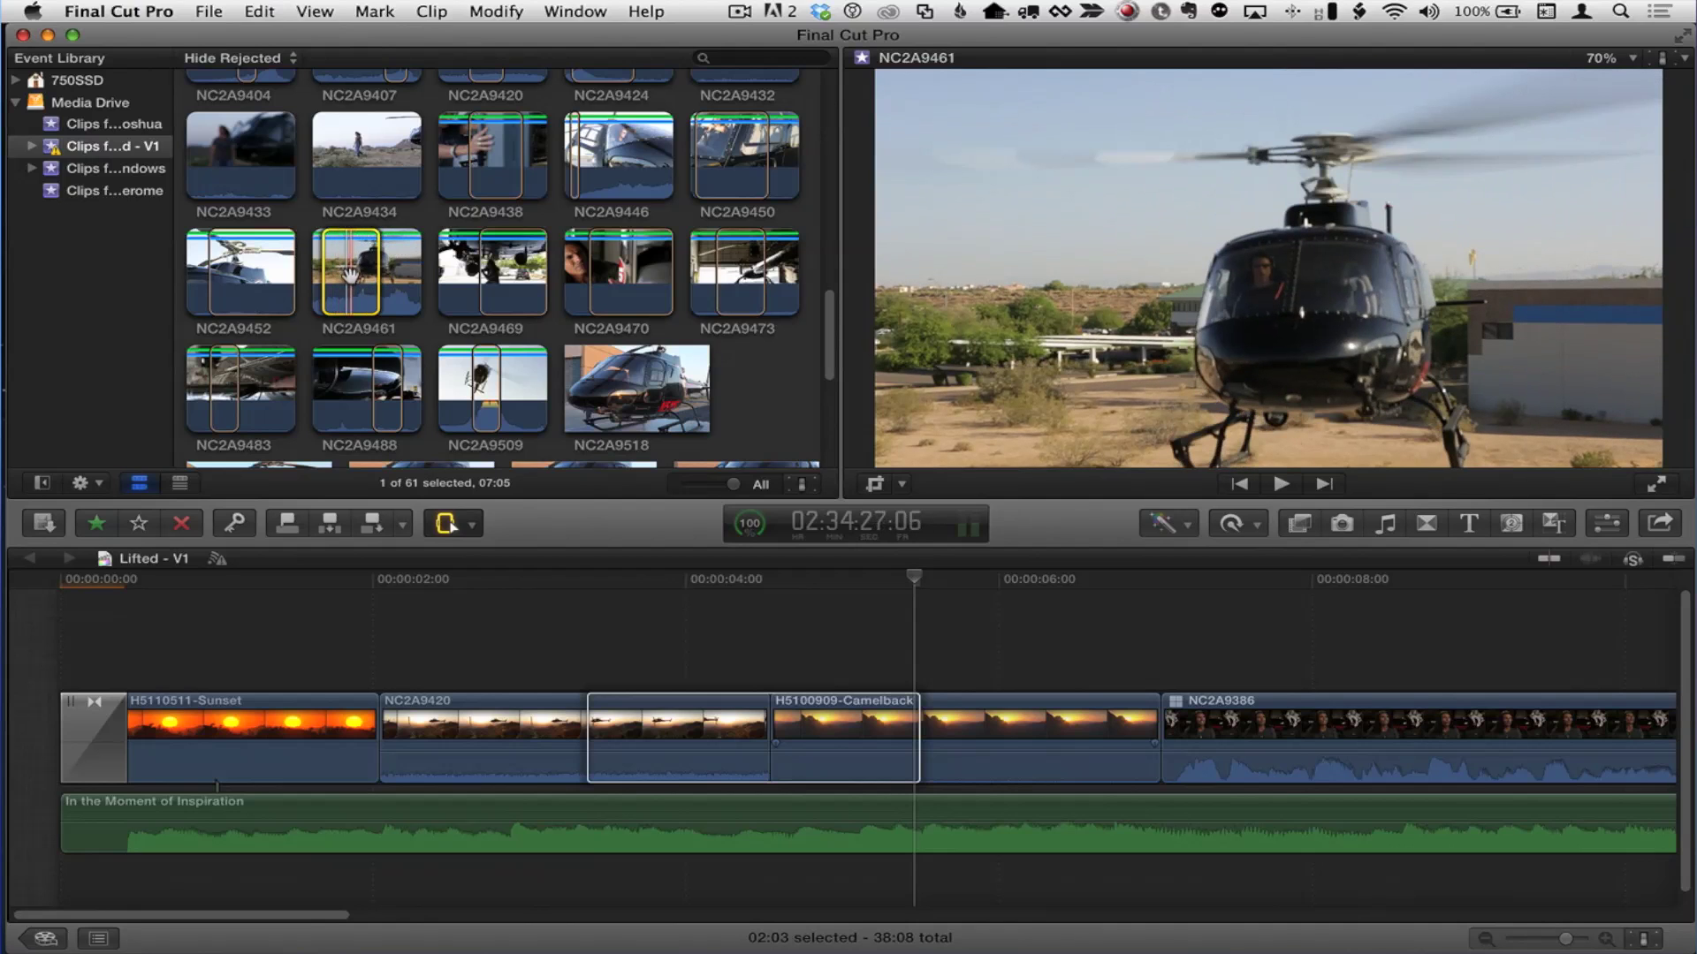
key(ctrl+d)
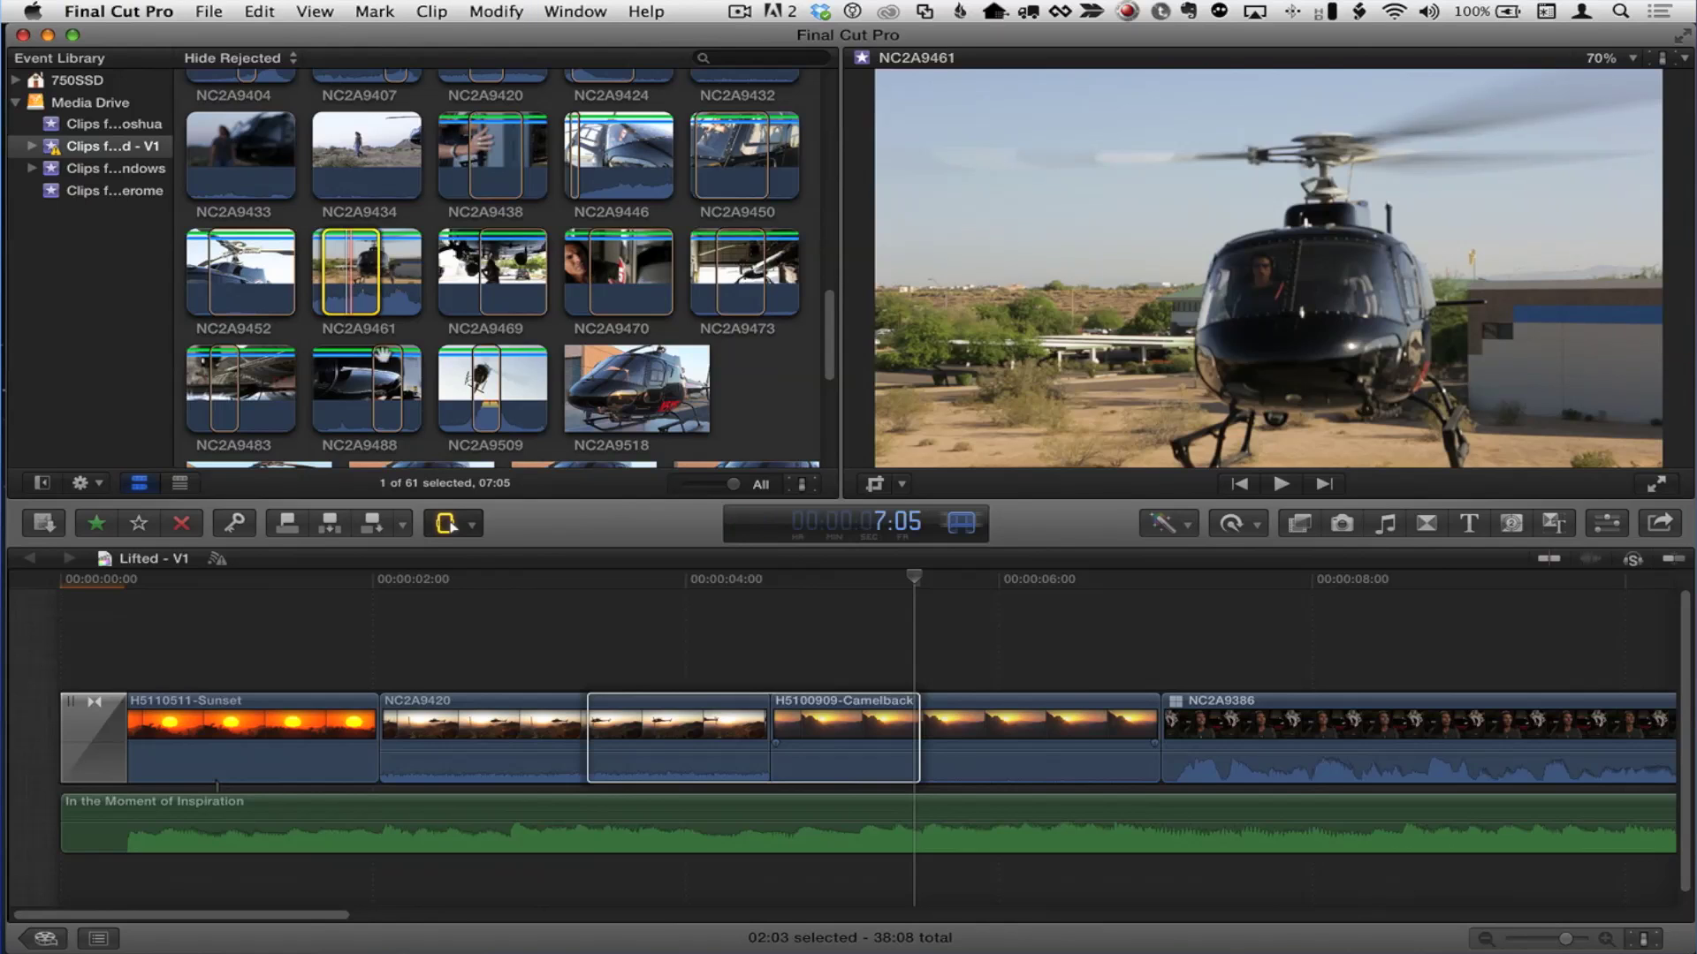
click(670, 731)
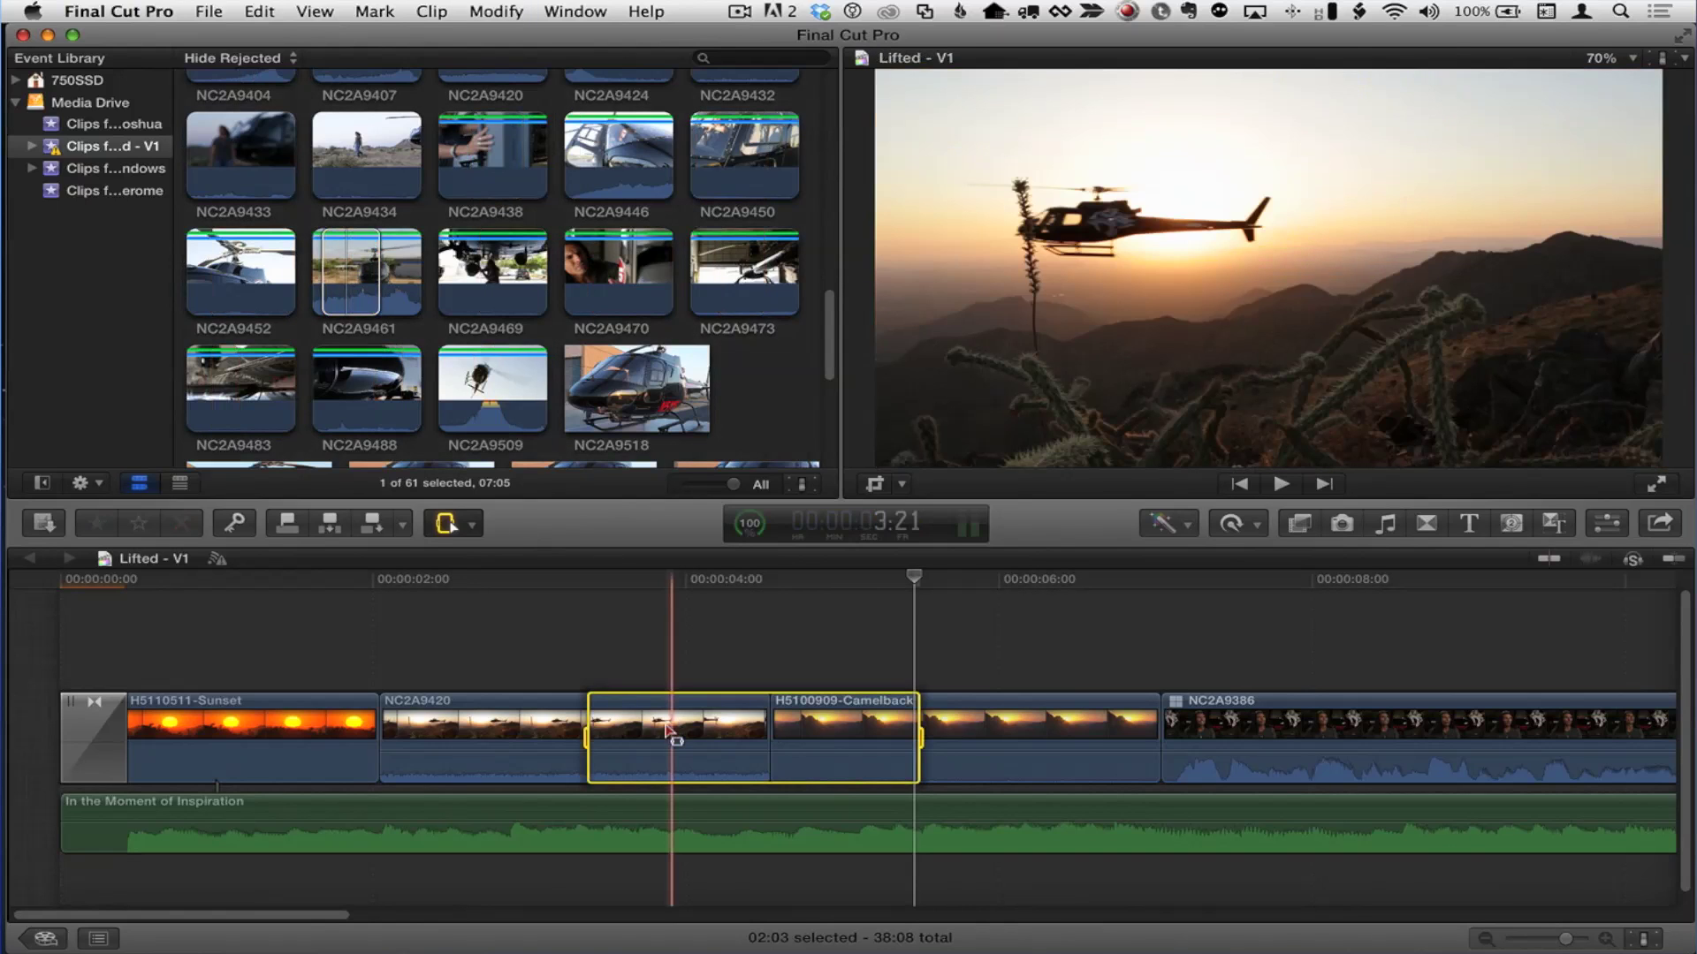
key(ctrl+d)
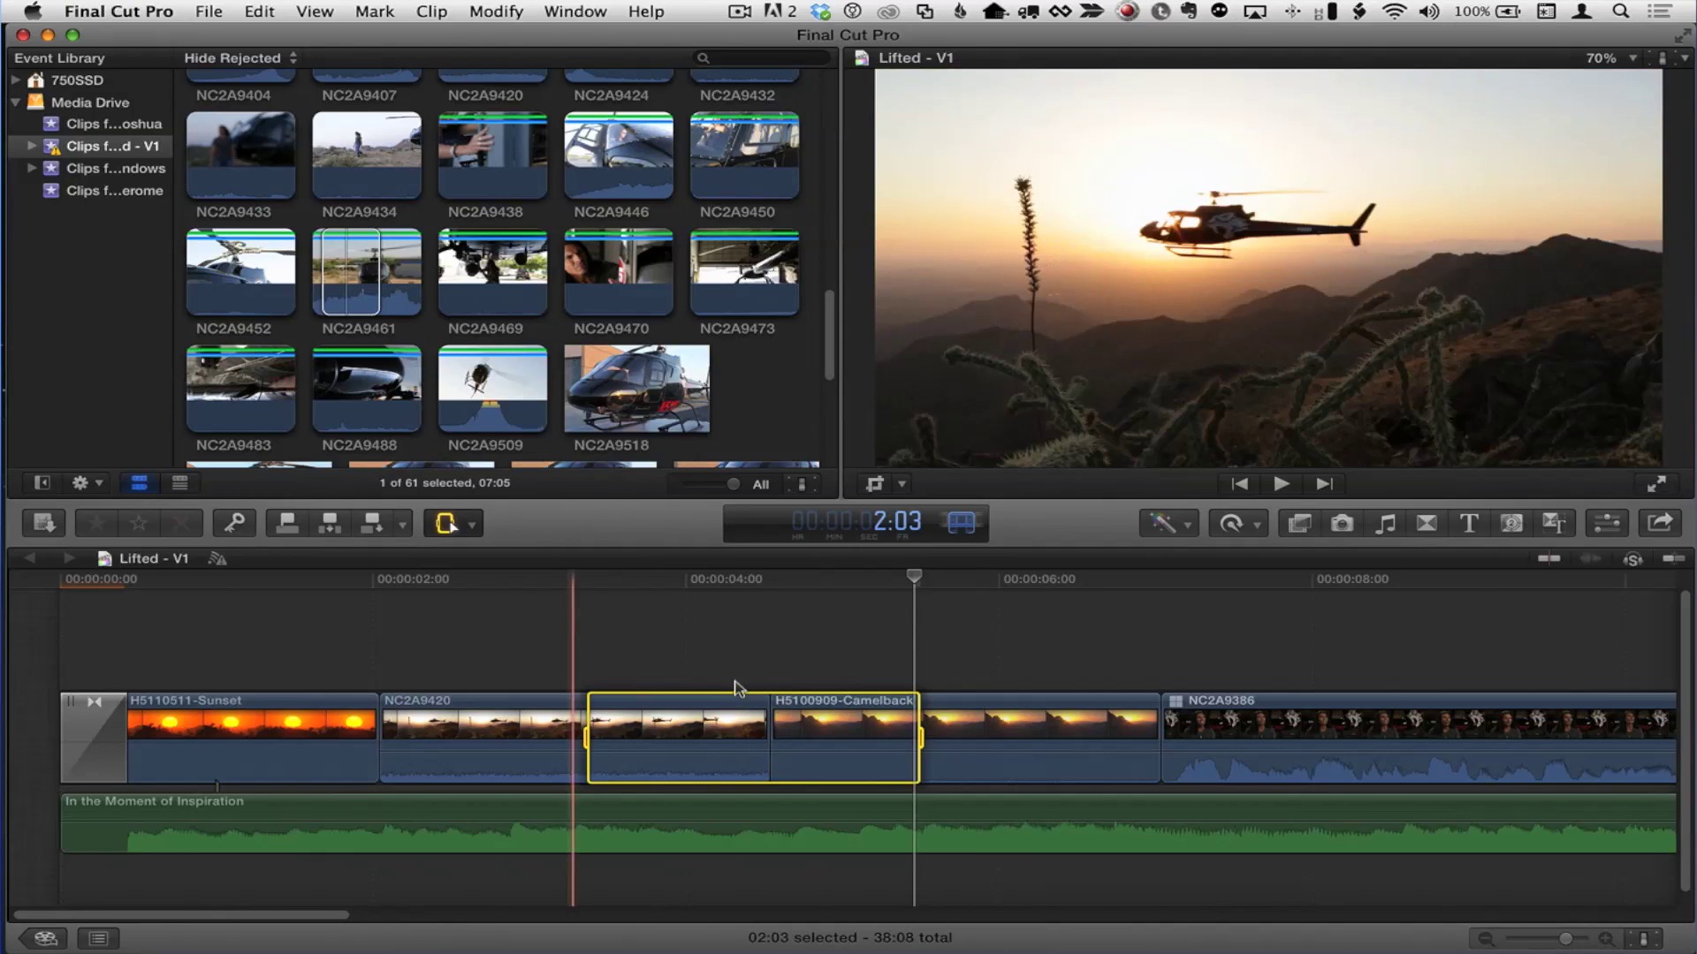
Step: Try connecting the NC2A9461 clip above the primary storyline over the selected timeline range, and undo the edit
click(344, 280)
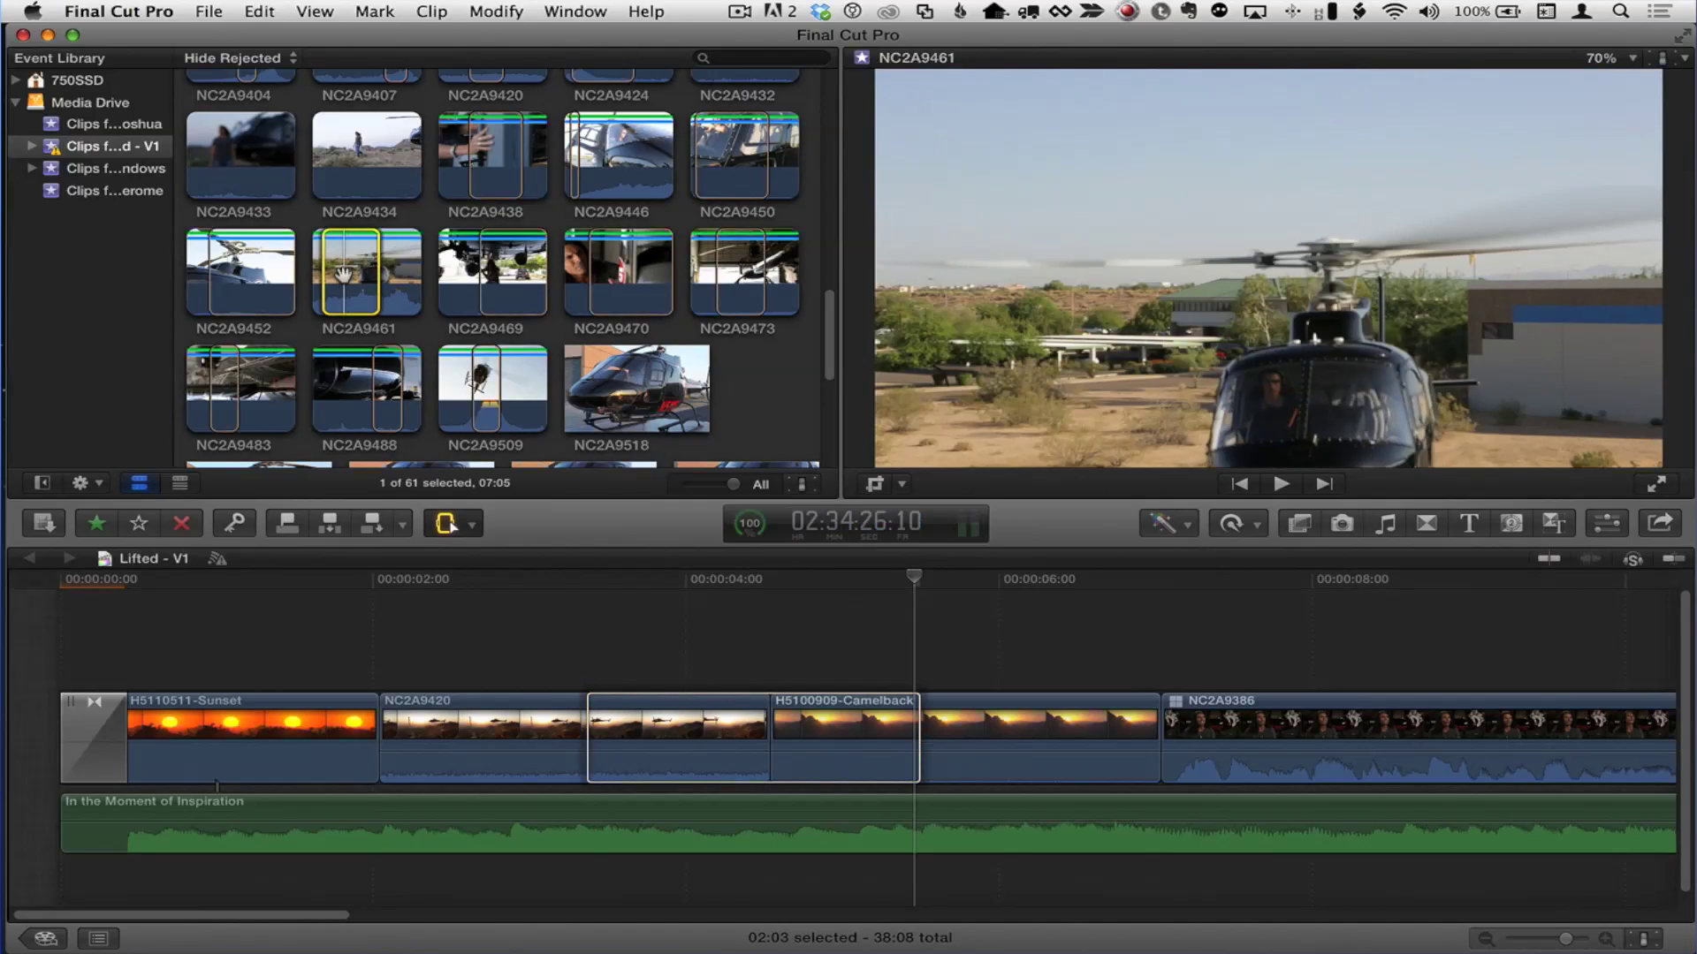
key(q)
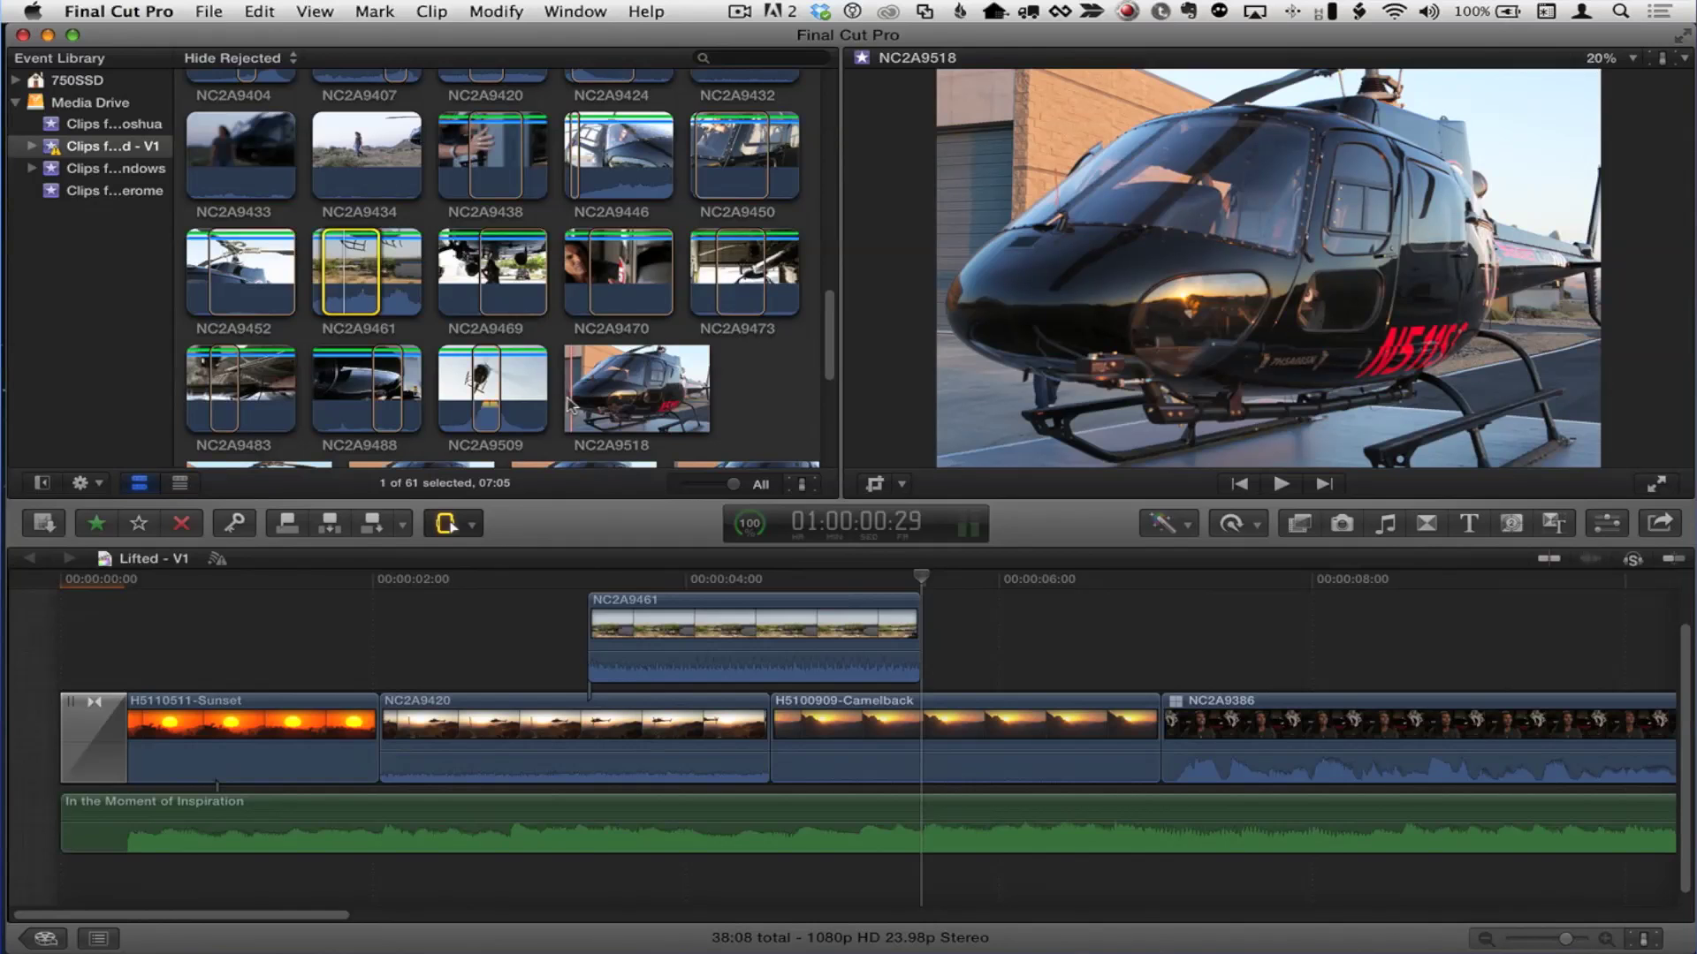
key(super+z)
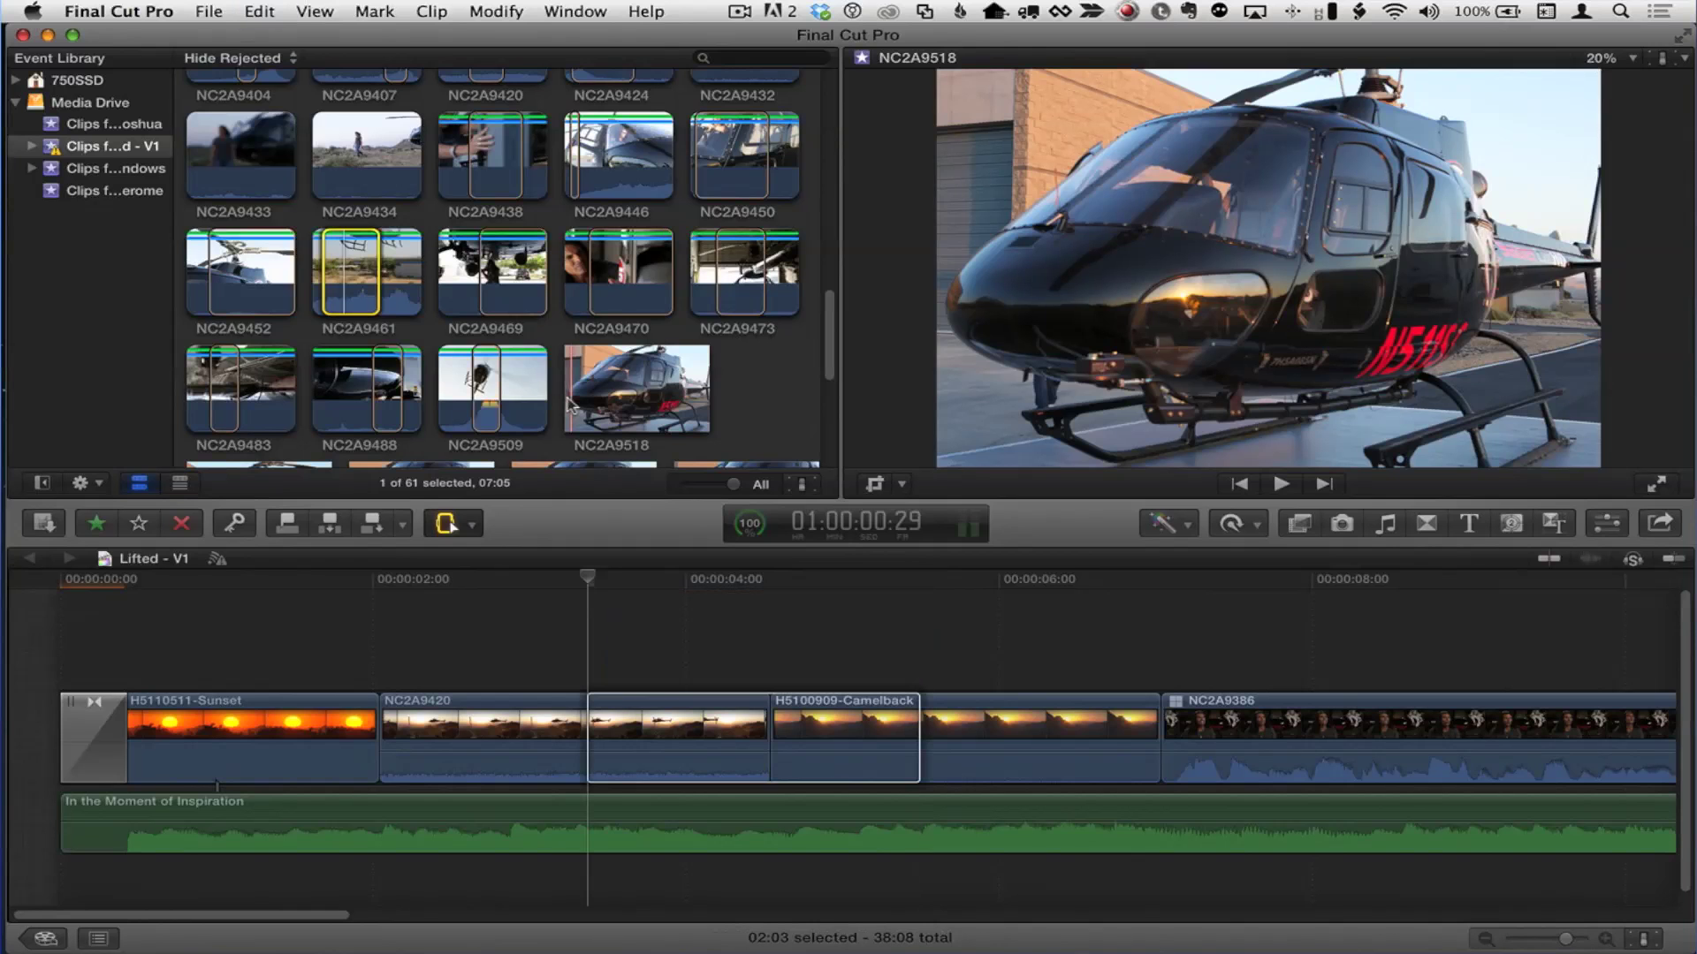
Step: Try overwriting a new 02:10 range across NC2A9420 and H5100909-Camelback with NC2A9461, undo the edit and clear the range
click(540, 652)
drag(554, 721, 932, 747)
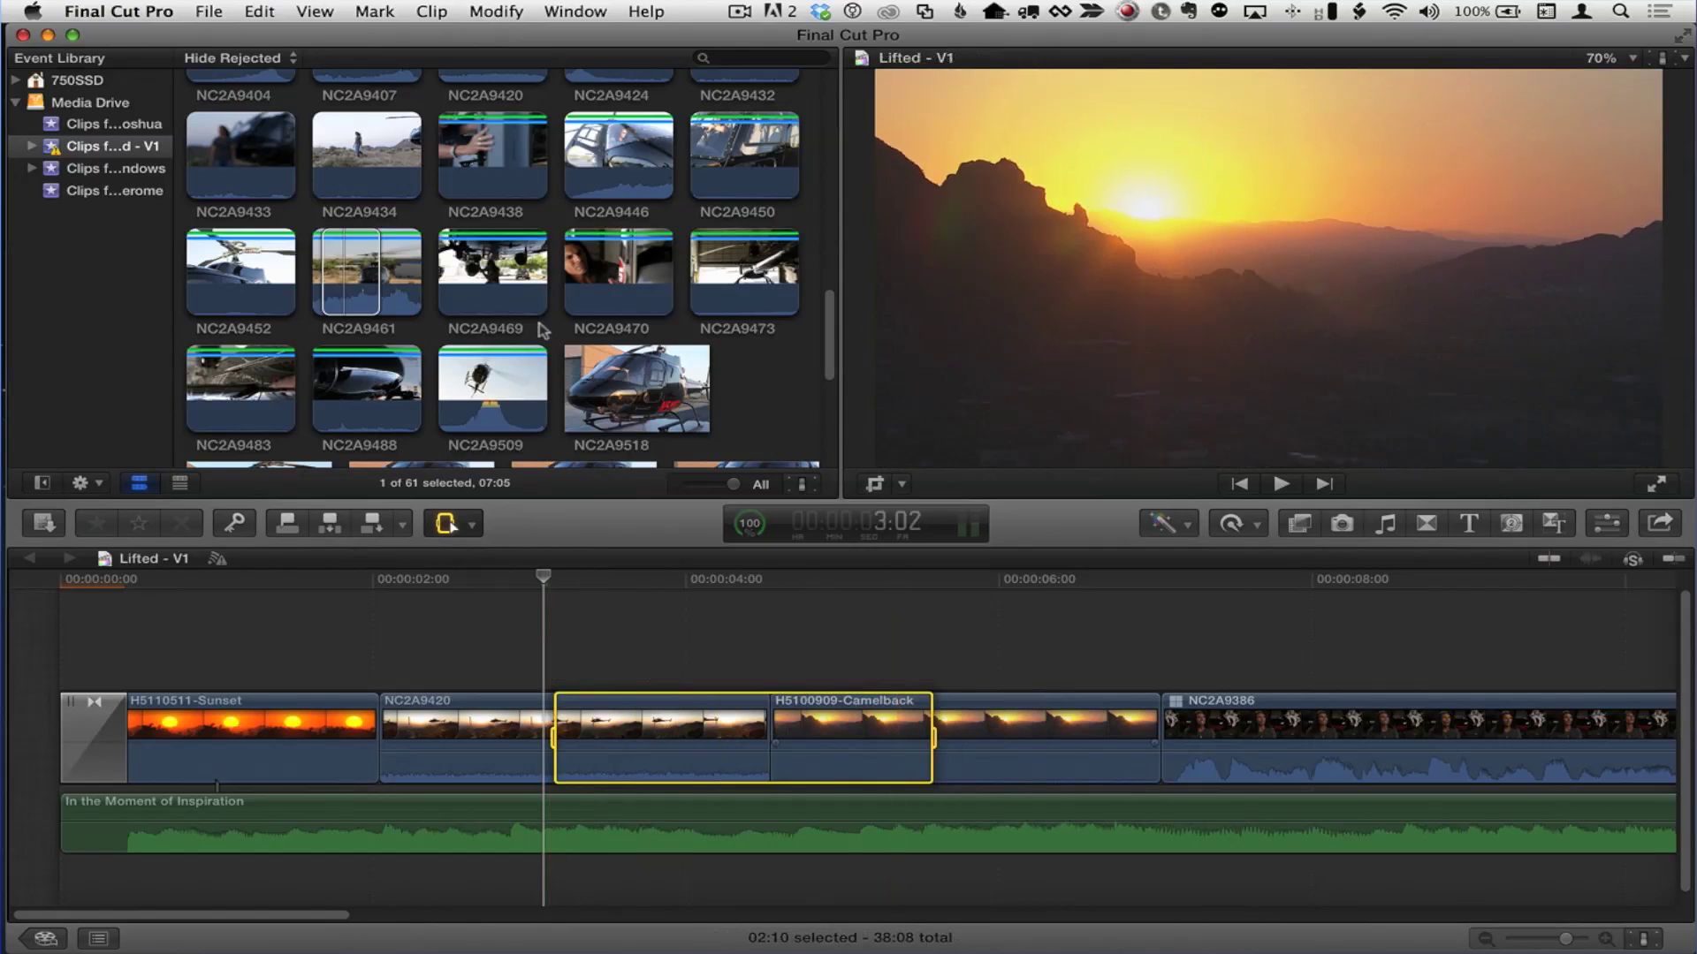
click(347, 281)
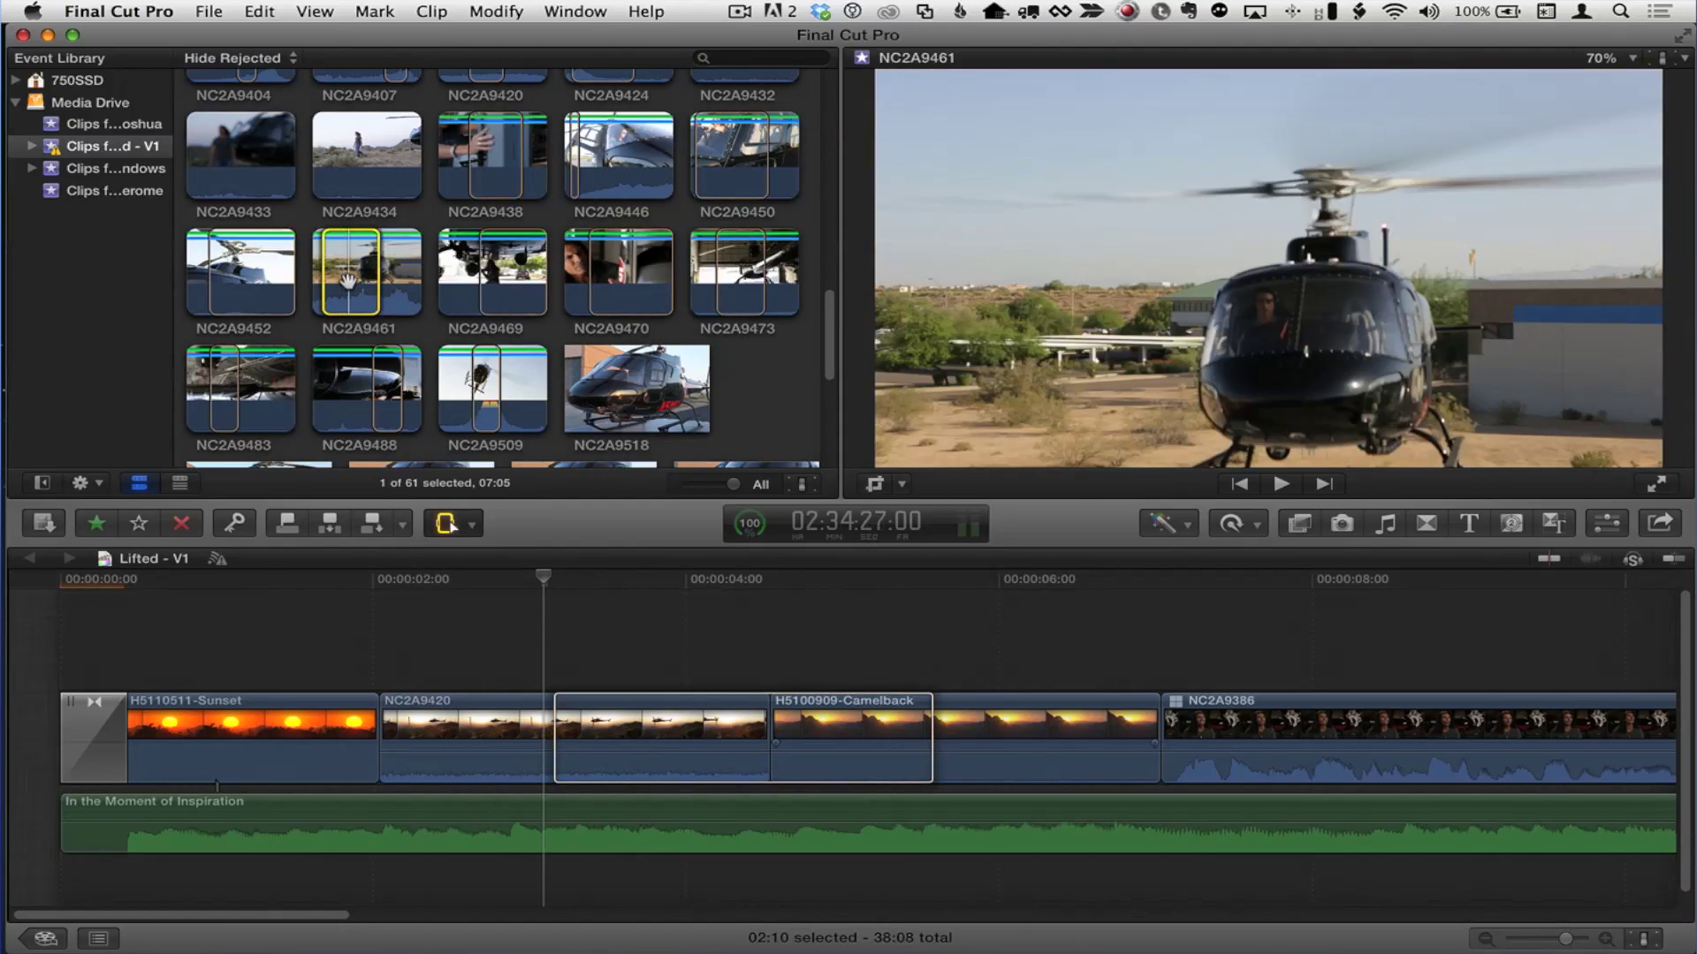
key(shift+r)
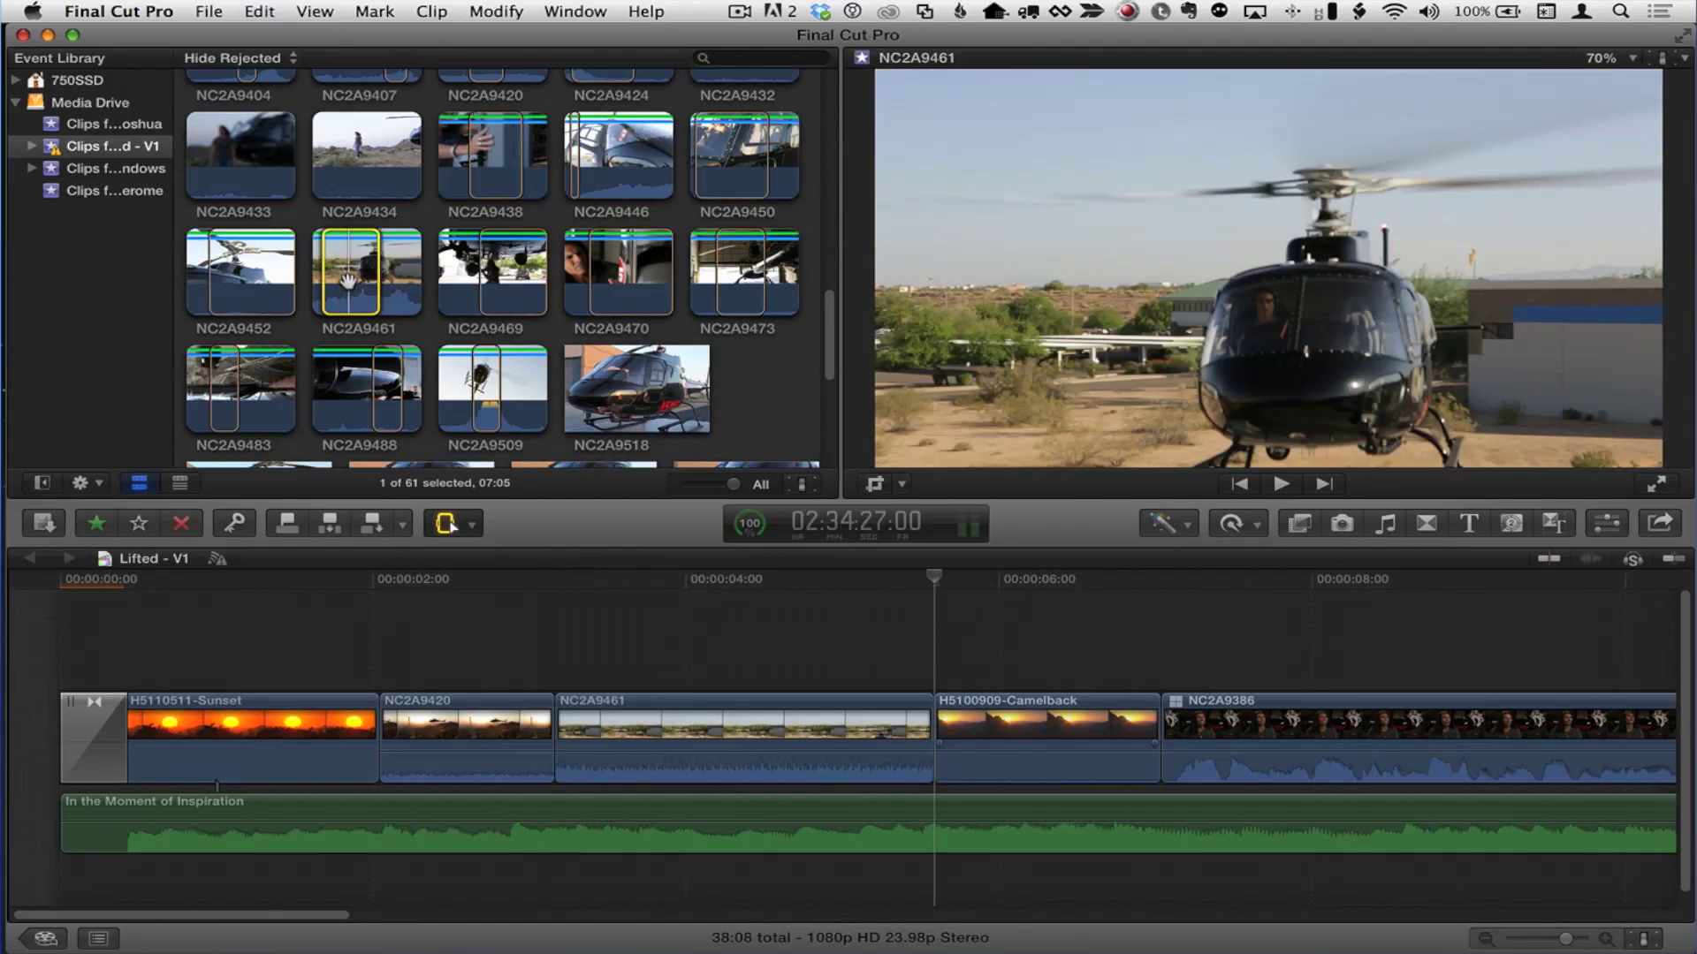
key(super+z)
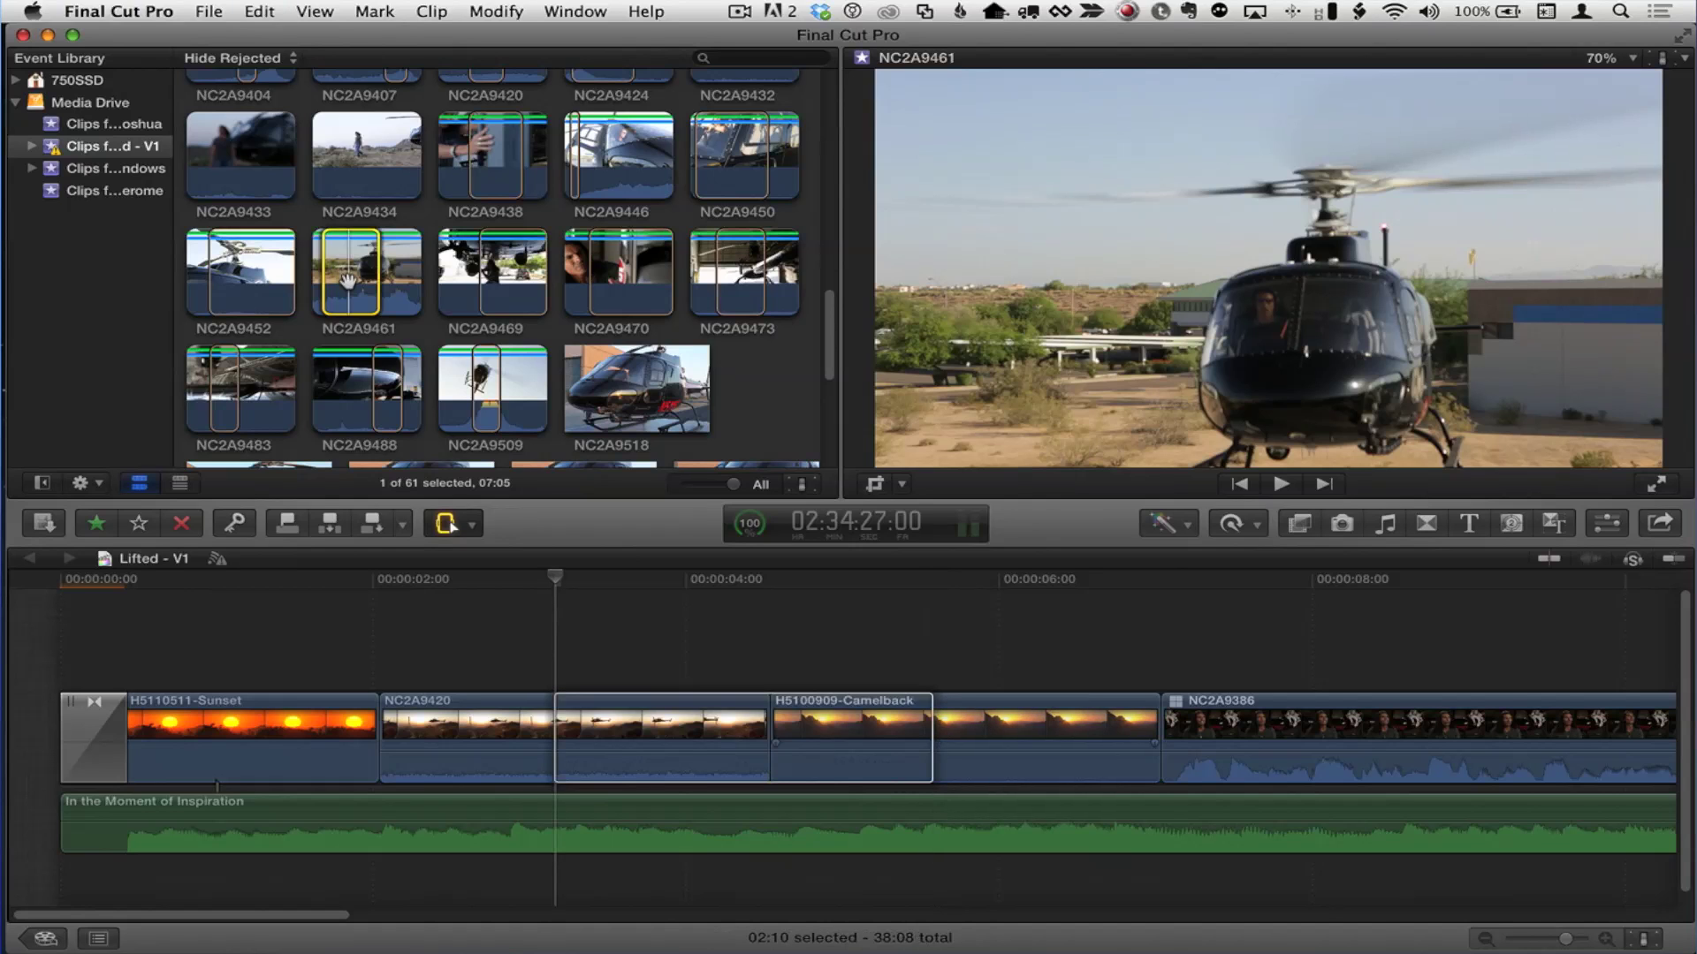
click(522, 619)
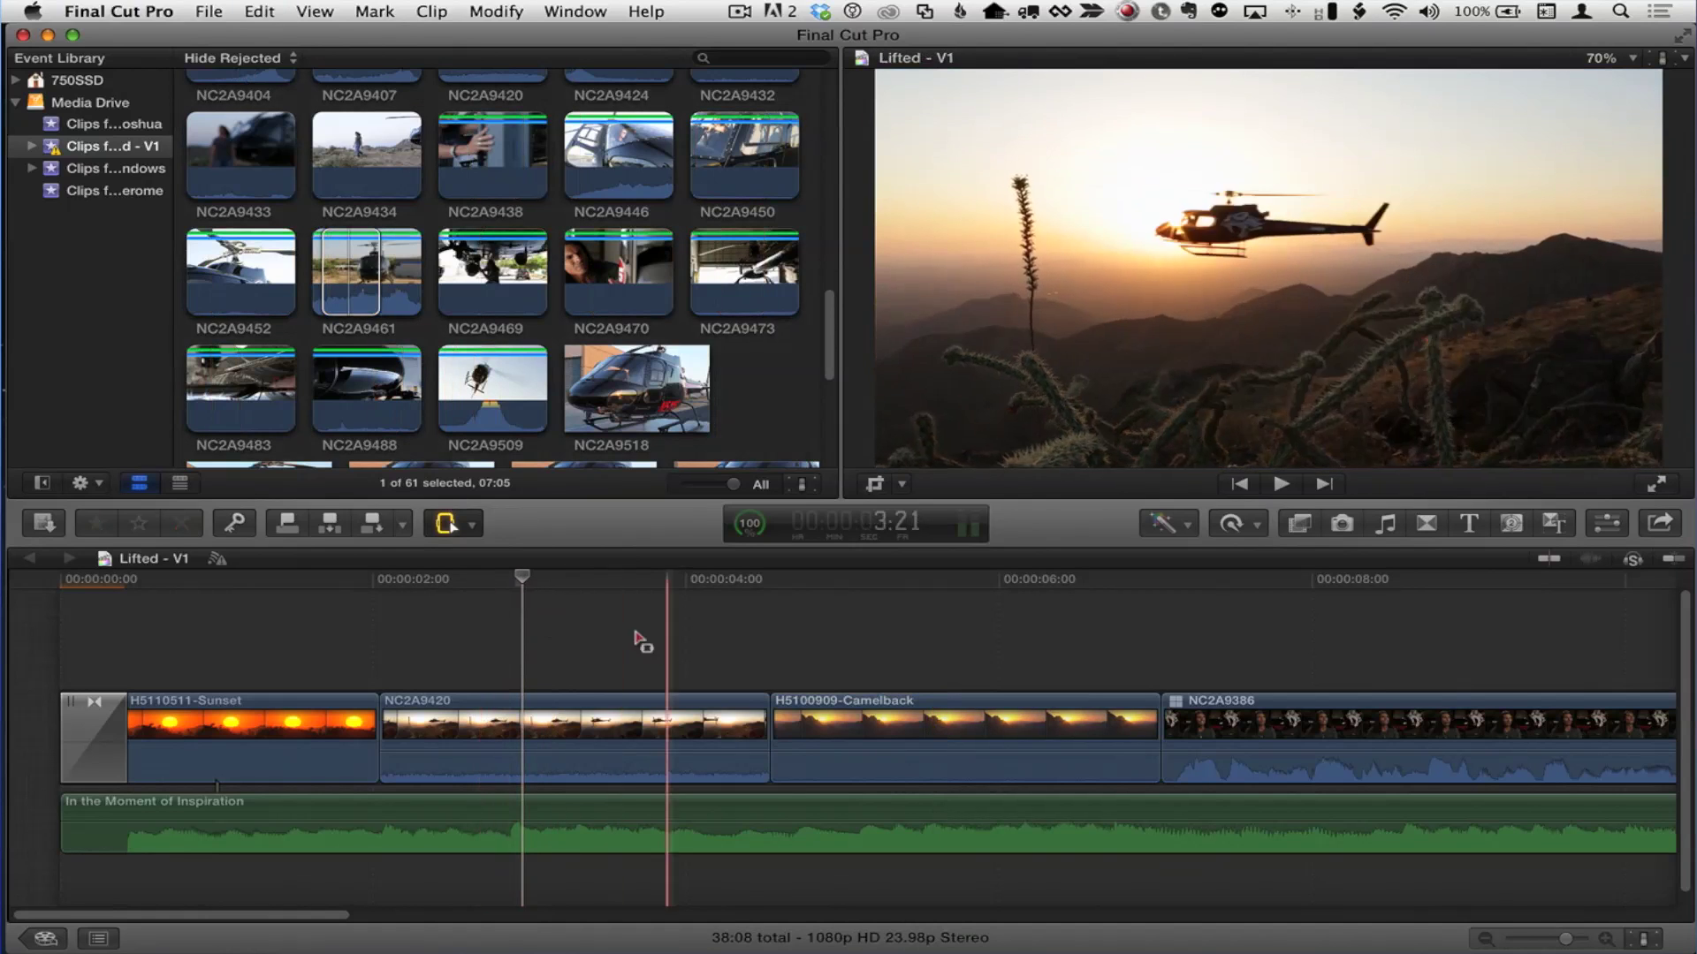
Step: Play the timeline from near the end of H5100909-Camelback into NC2A9386 to hear the music under the interview
key(space)
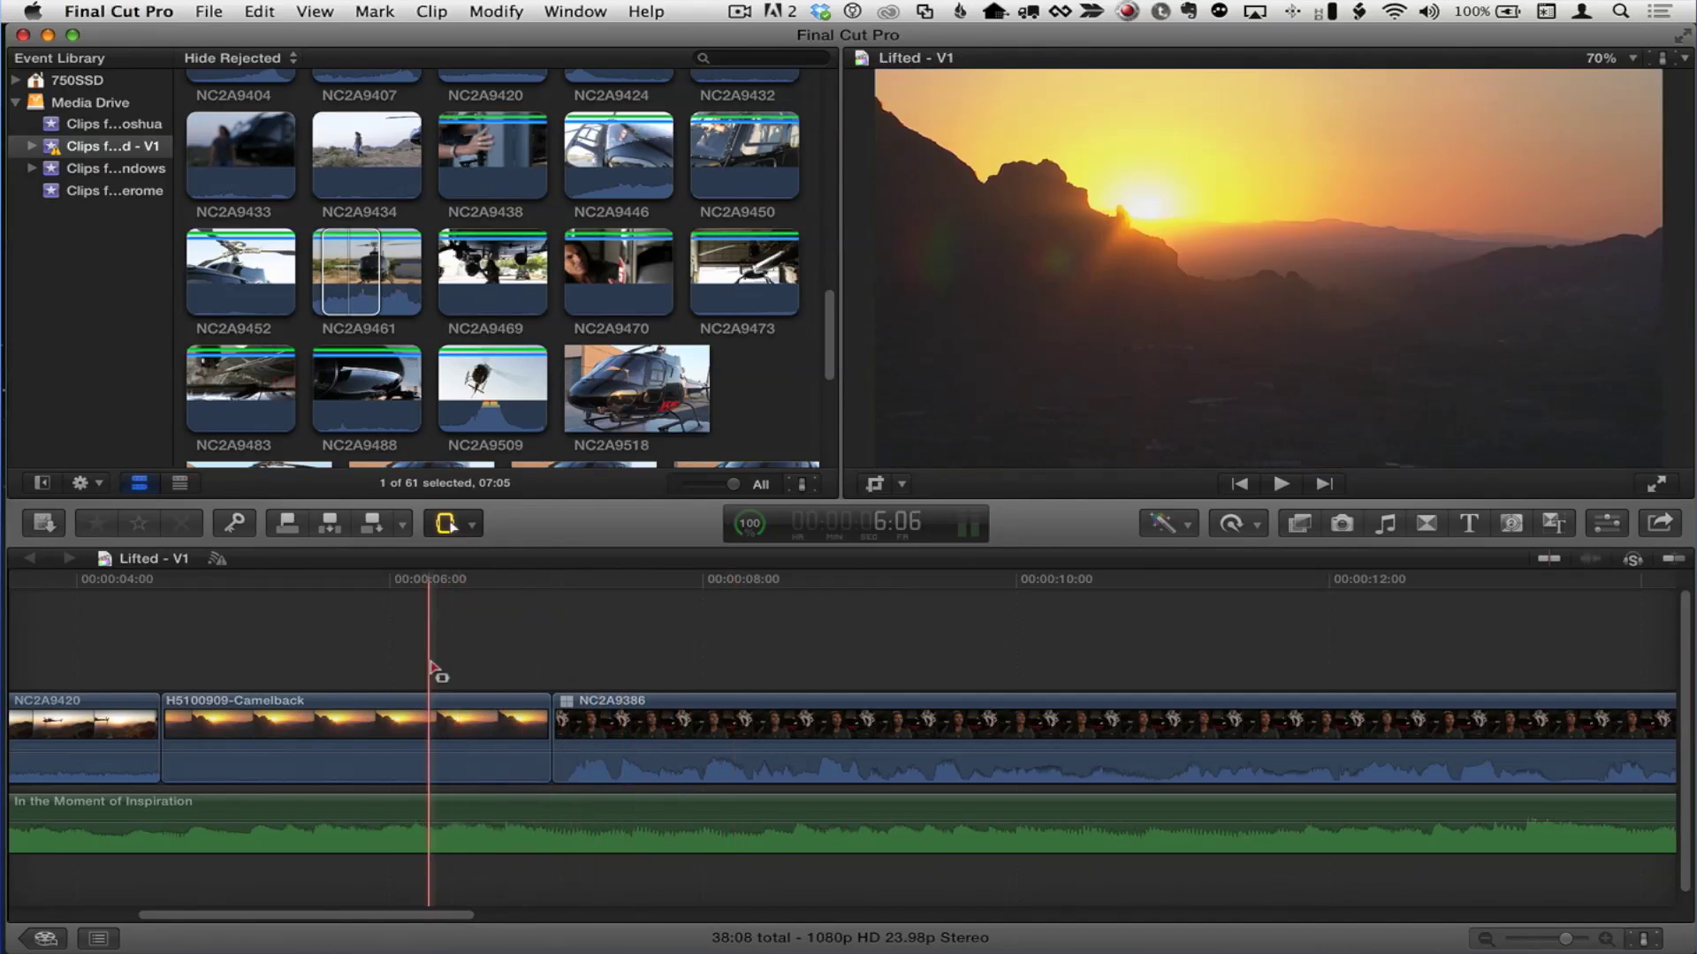
click(425, 577)
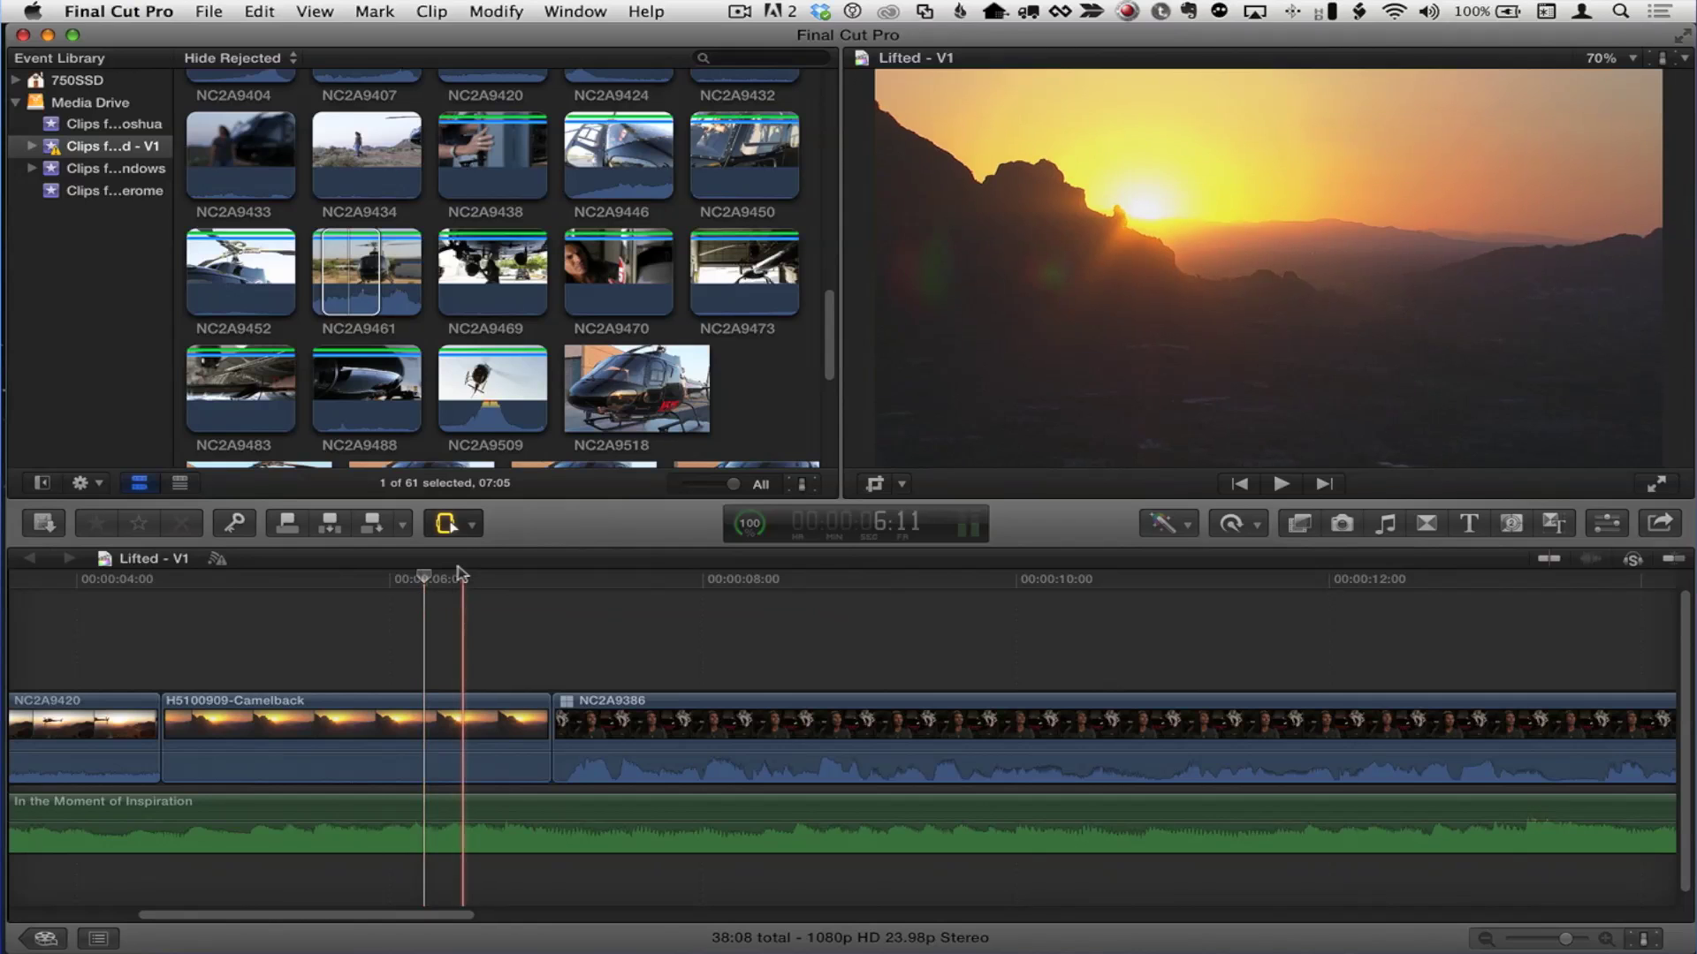
key(space)
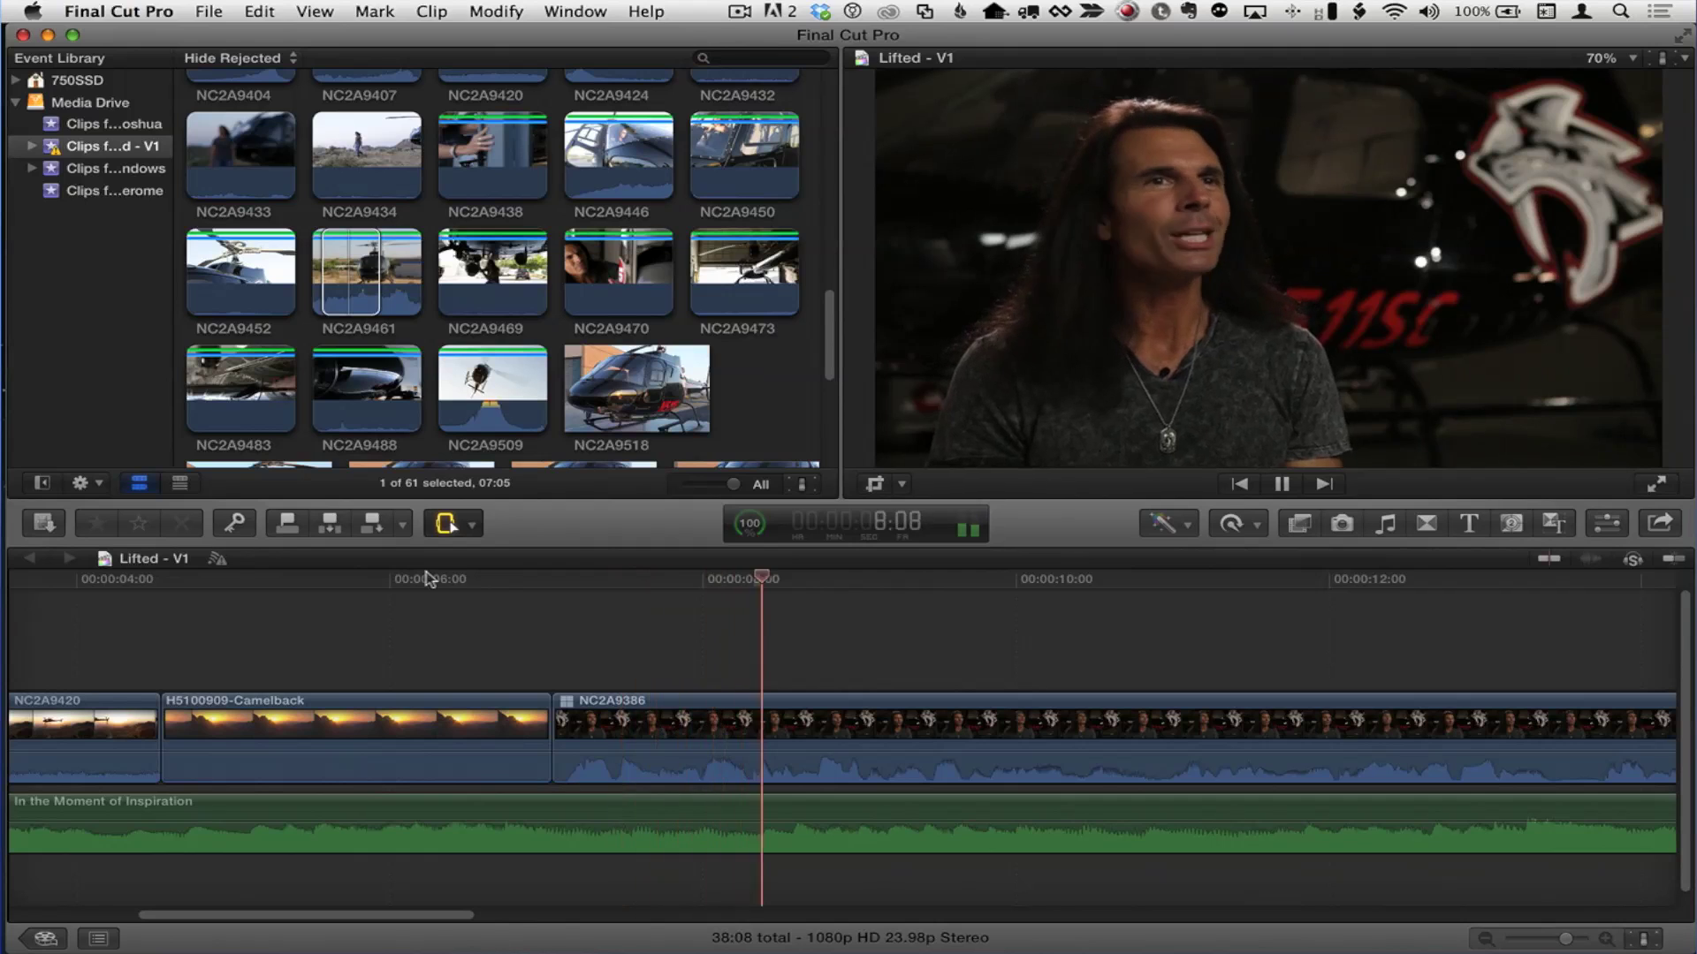
key(space)
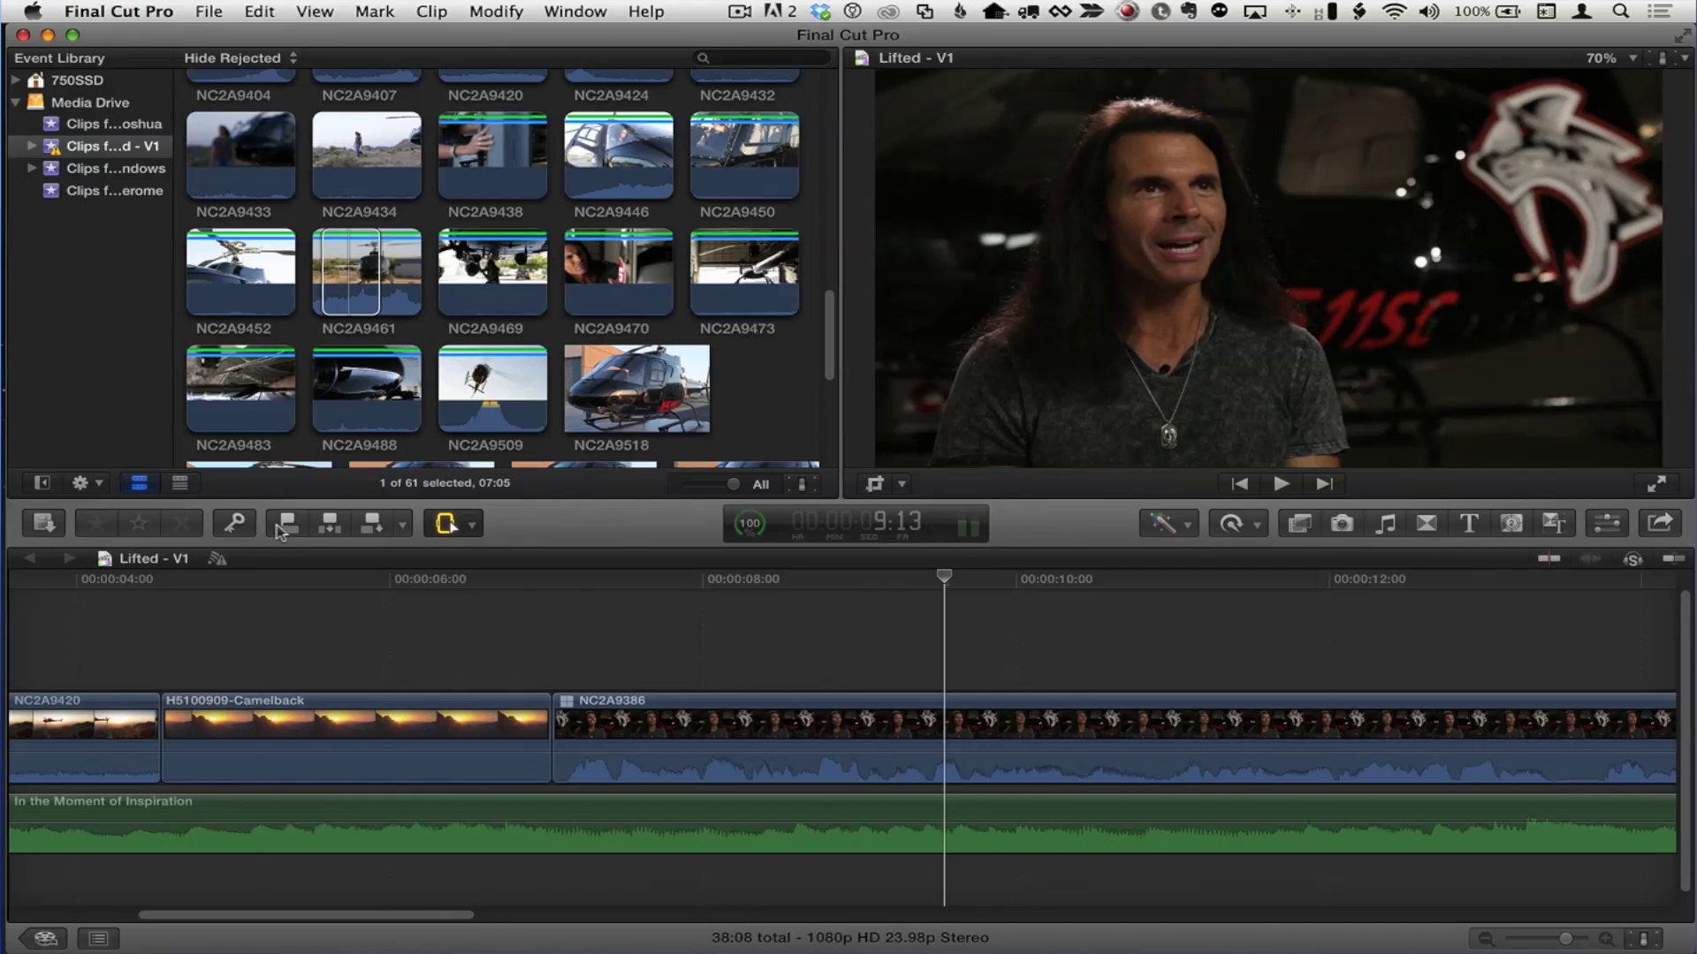
Step: Select an 08:14 range of the In the Moment of Inspiration music spanning NC2A9386 and lower its volume to about -9 dB
key(shift+z)
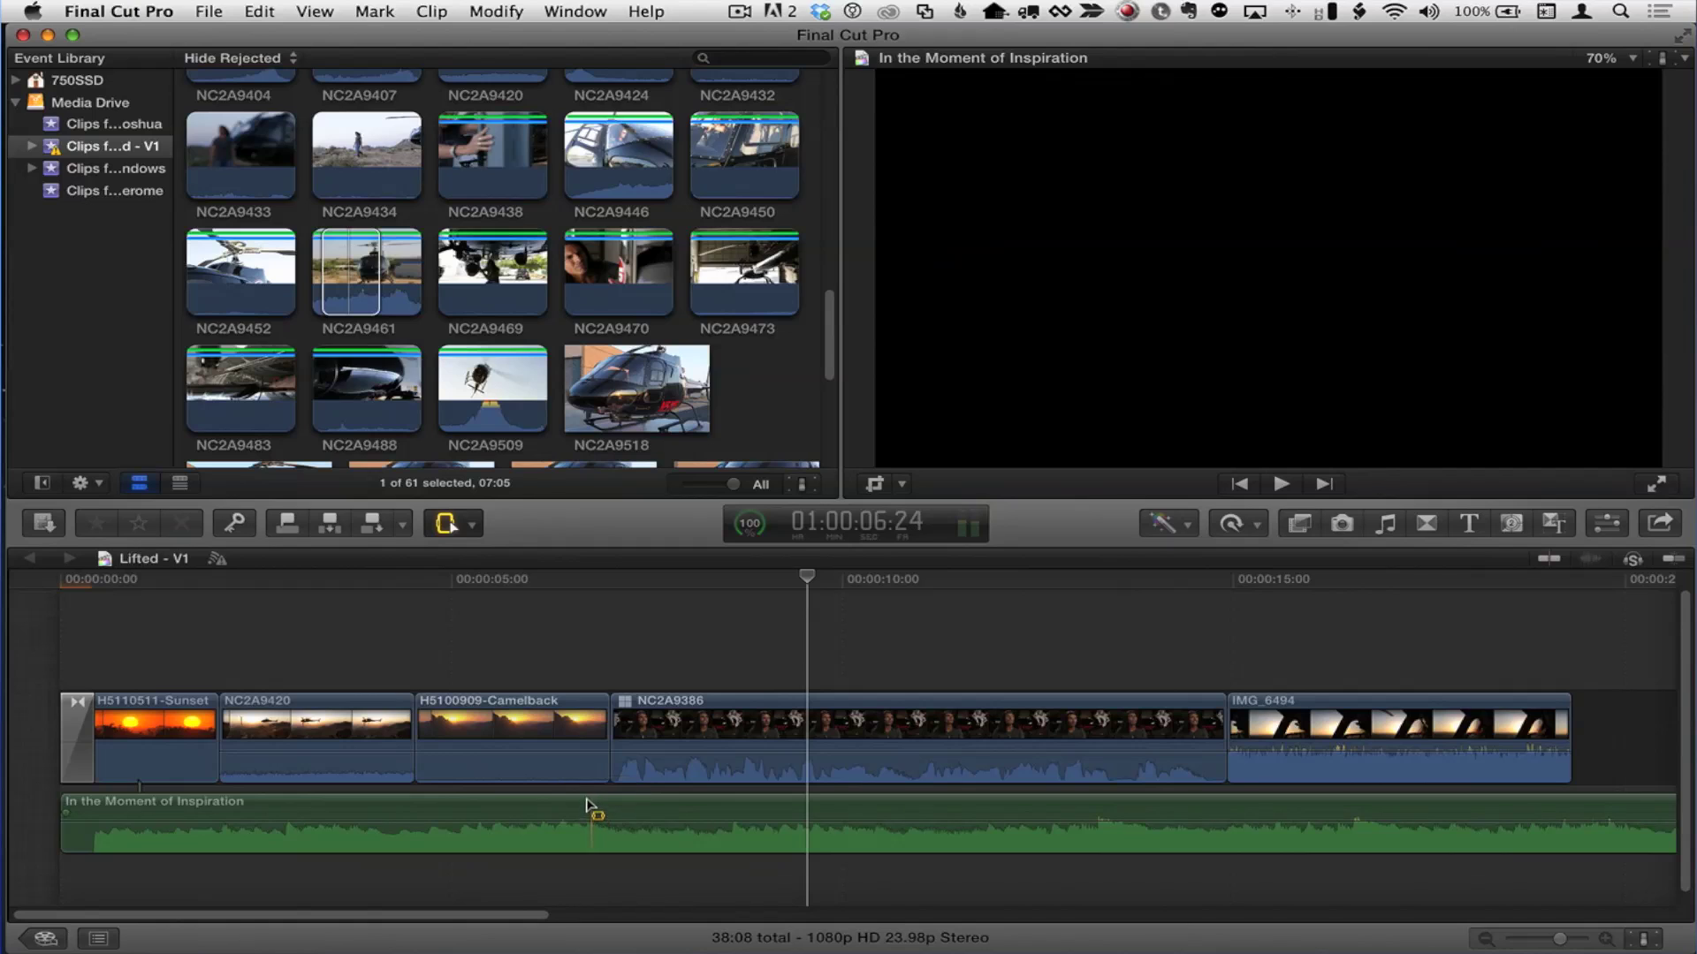
drag(586, 809, 1259, 847)
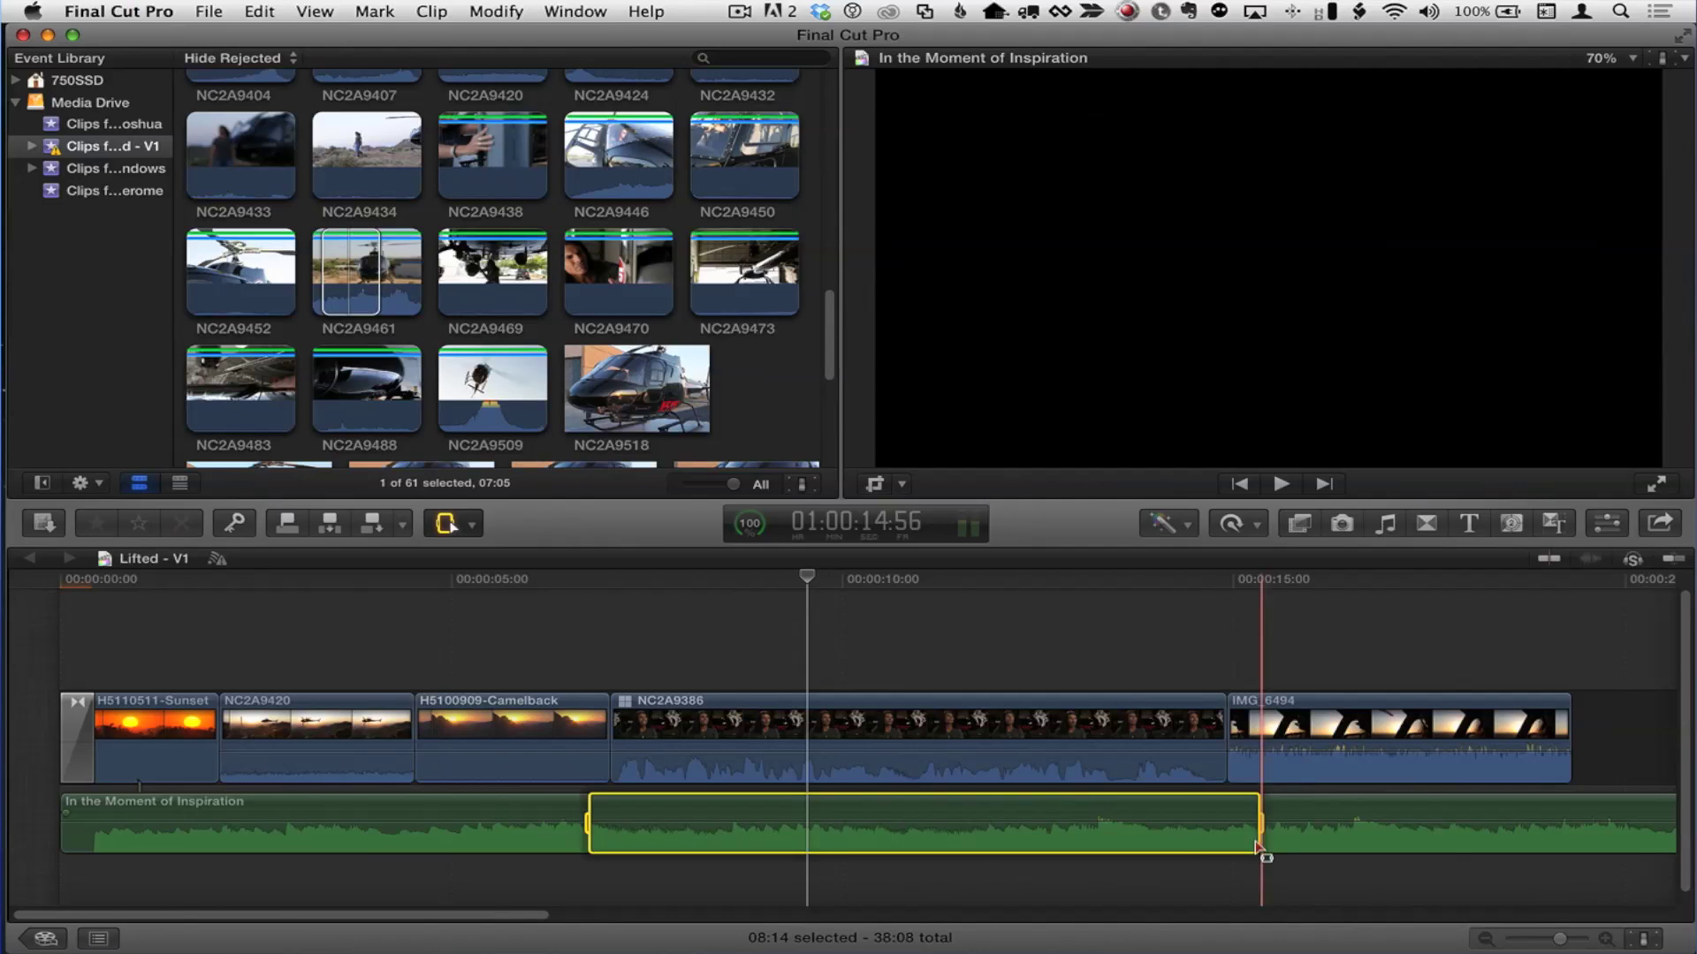
mouse_move(697, 818)
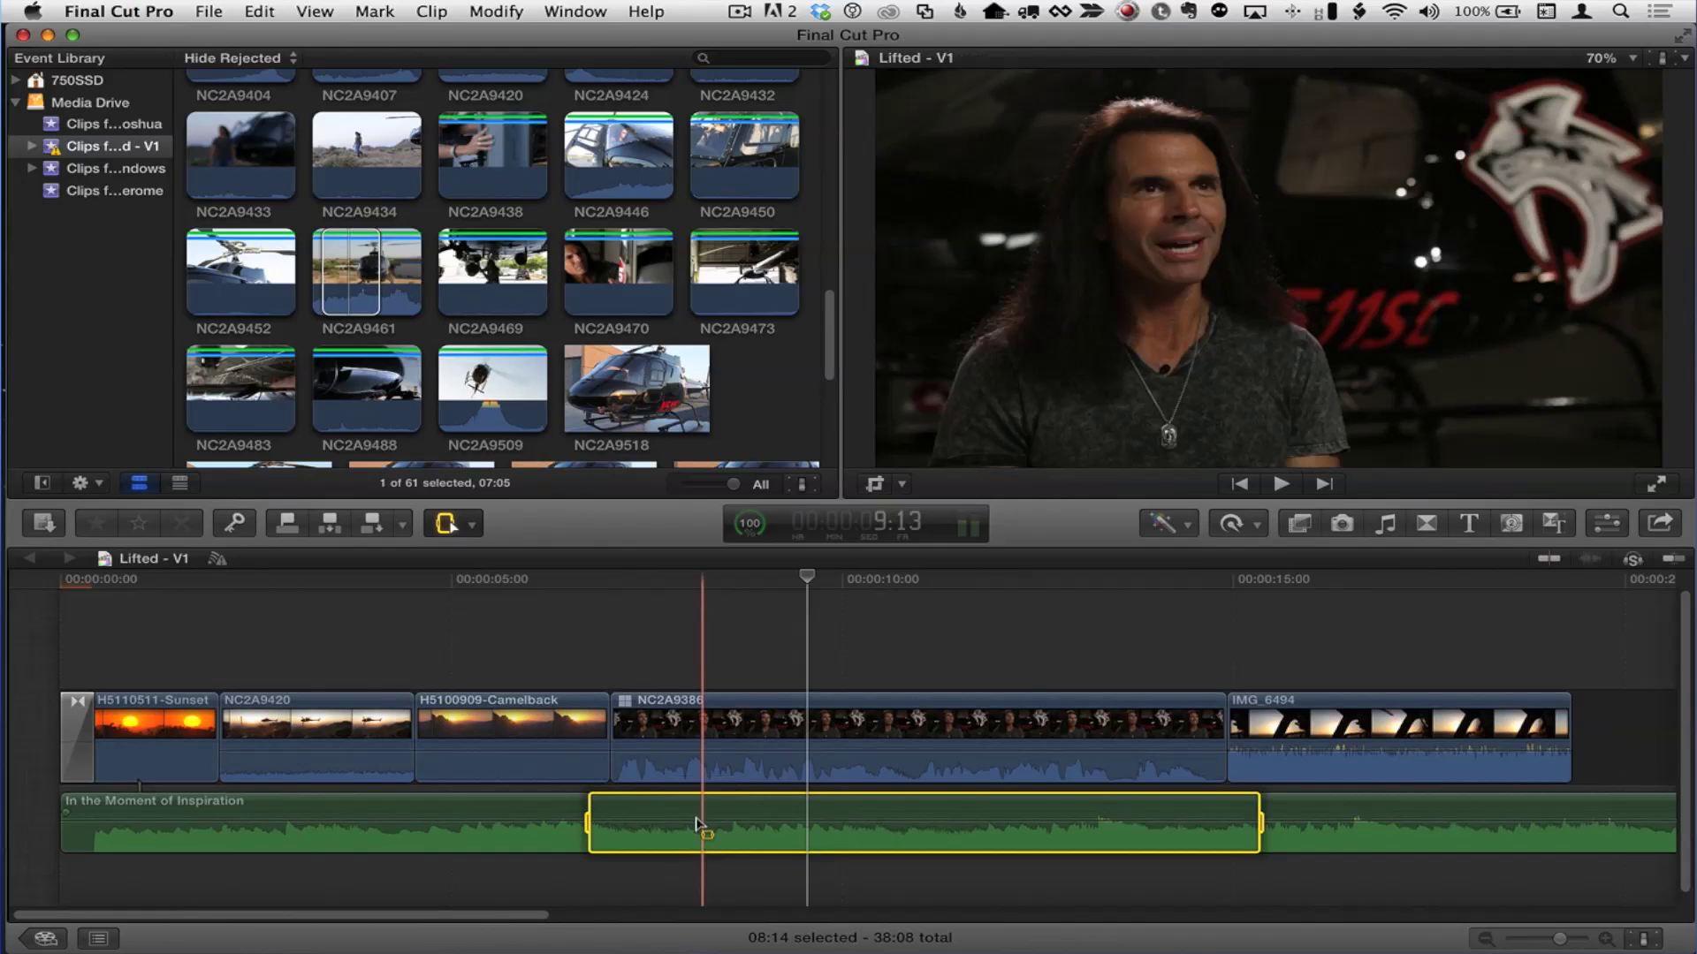
drag(704, 816, 706, 827)
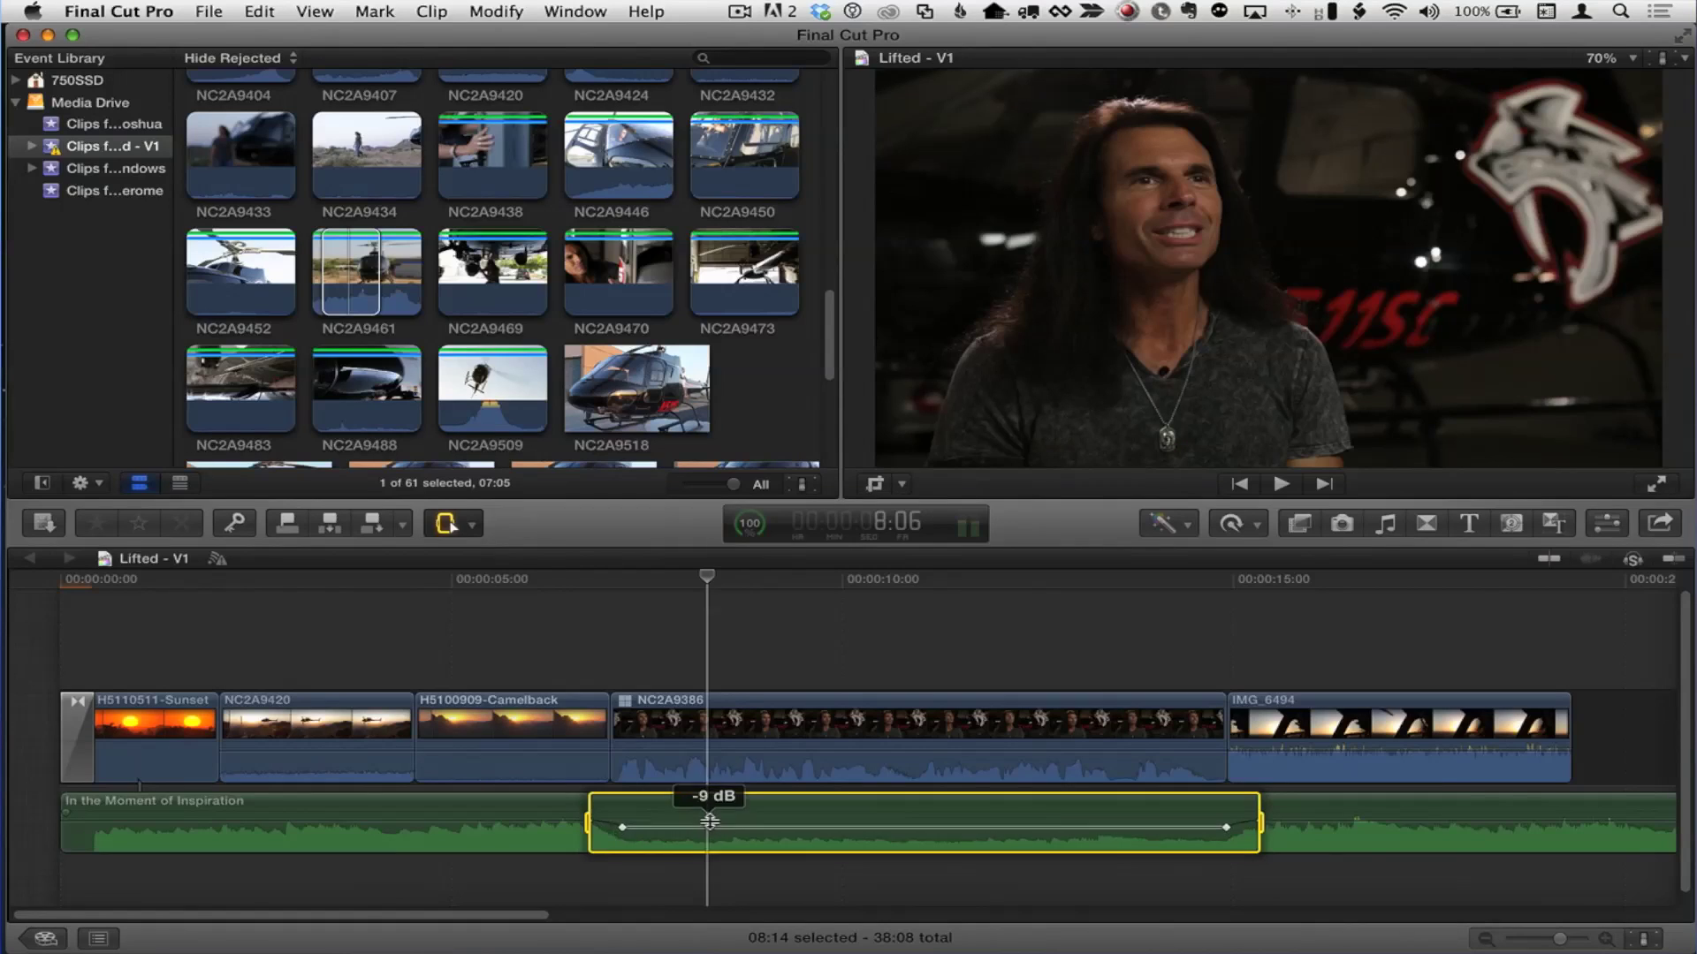
drag(711, 811, 717, 825)
Step: Play back the timeline from about 6 seconds to hear the lowered music beneath the NC2A9386 interview
click(625, 634)
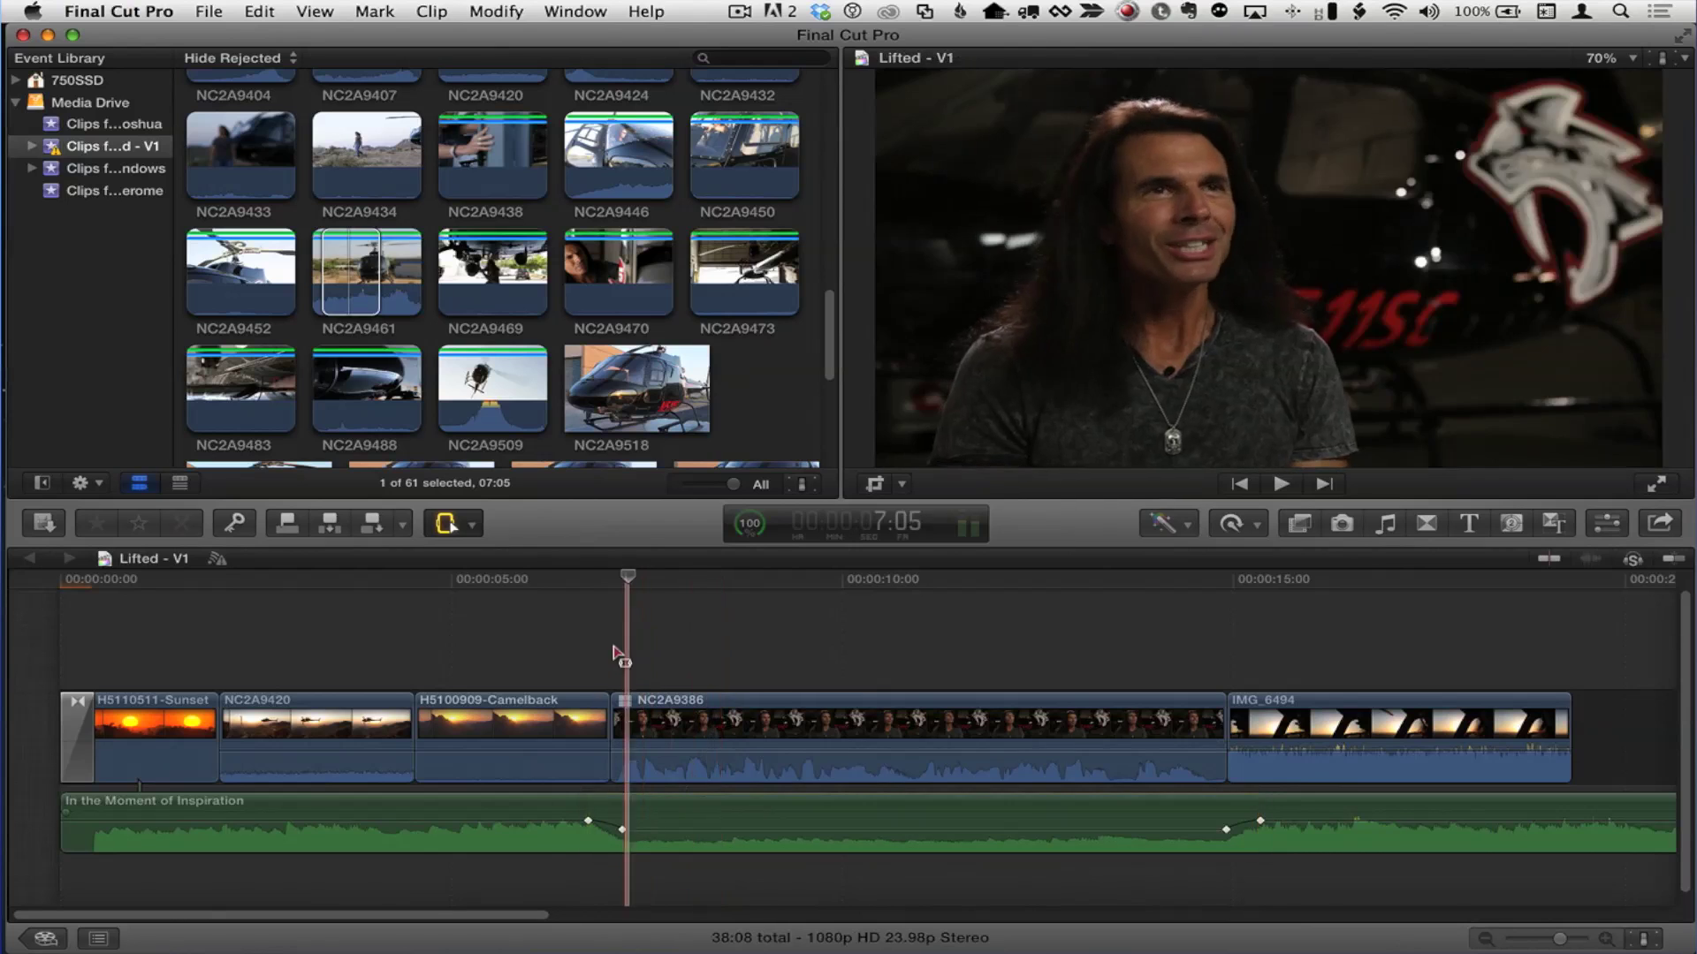
click(546, 635)
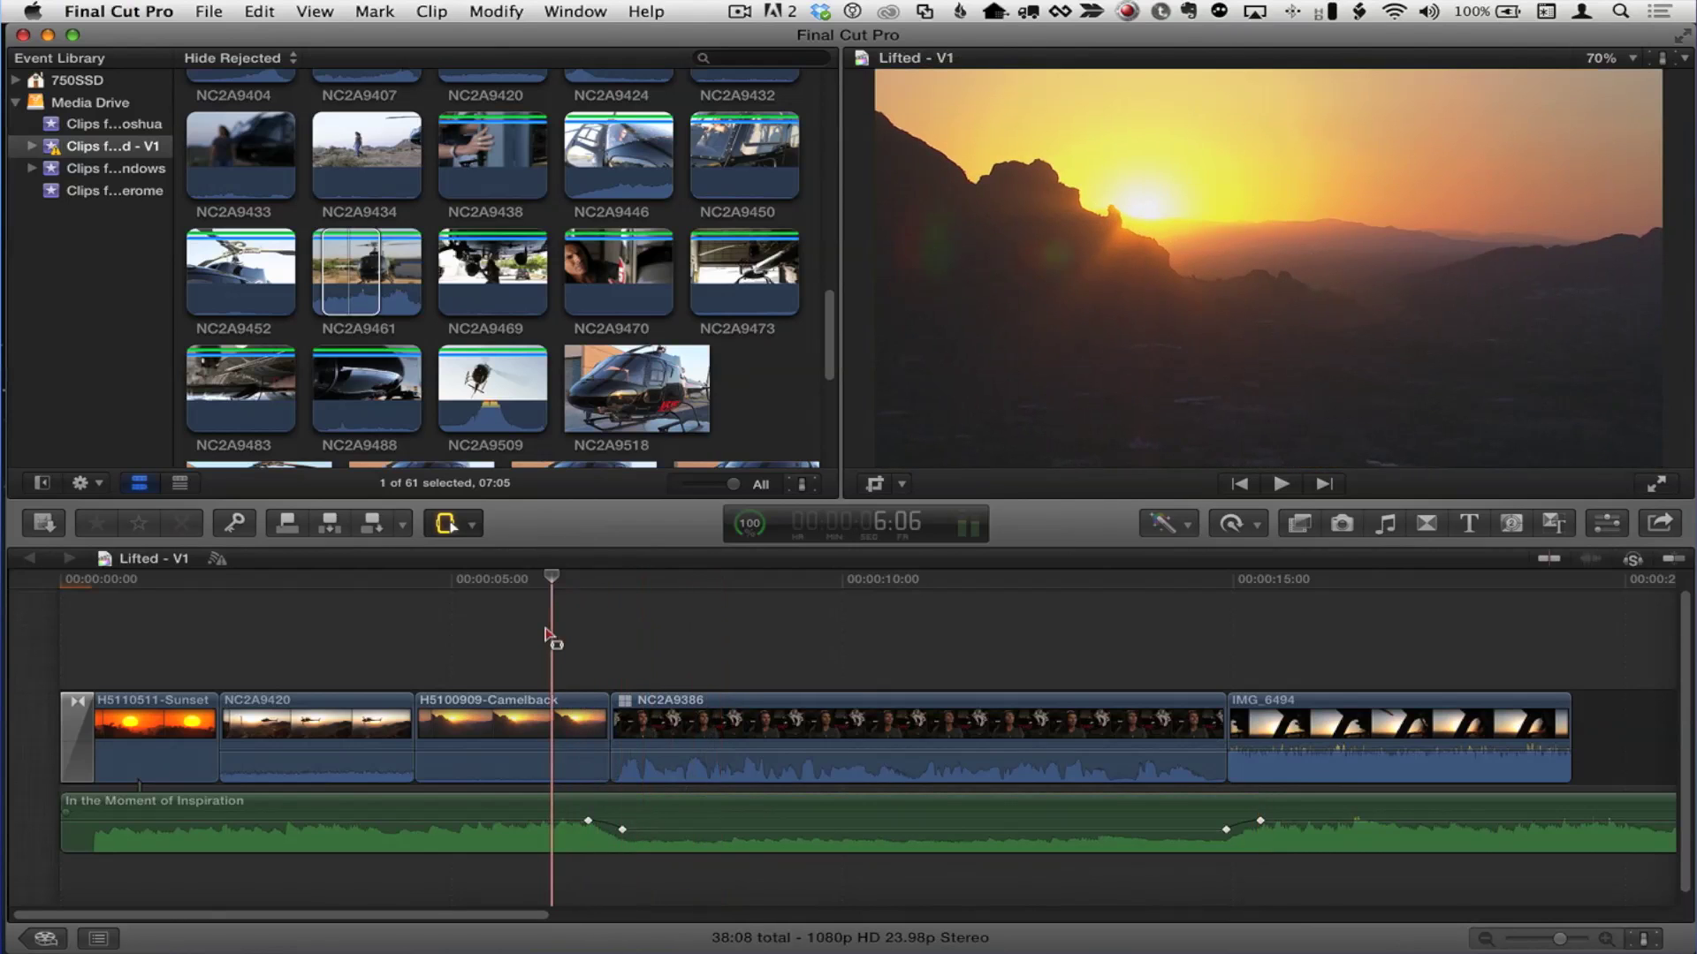
key(space)
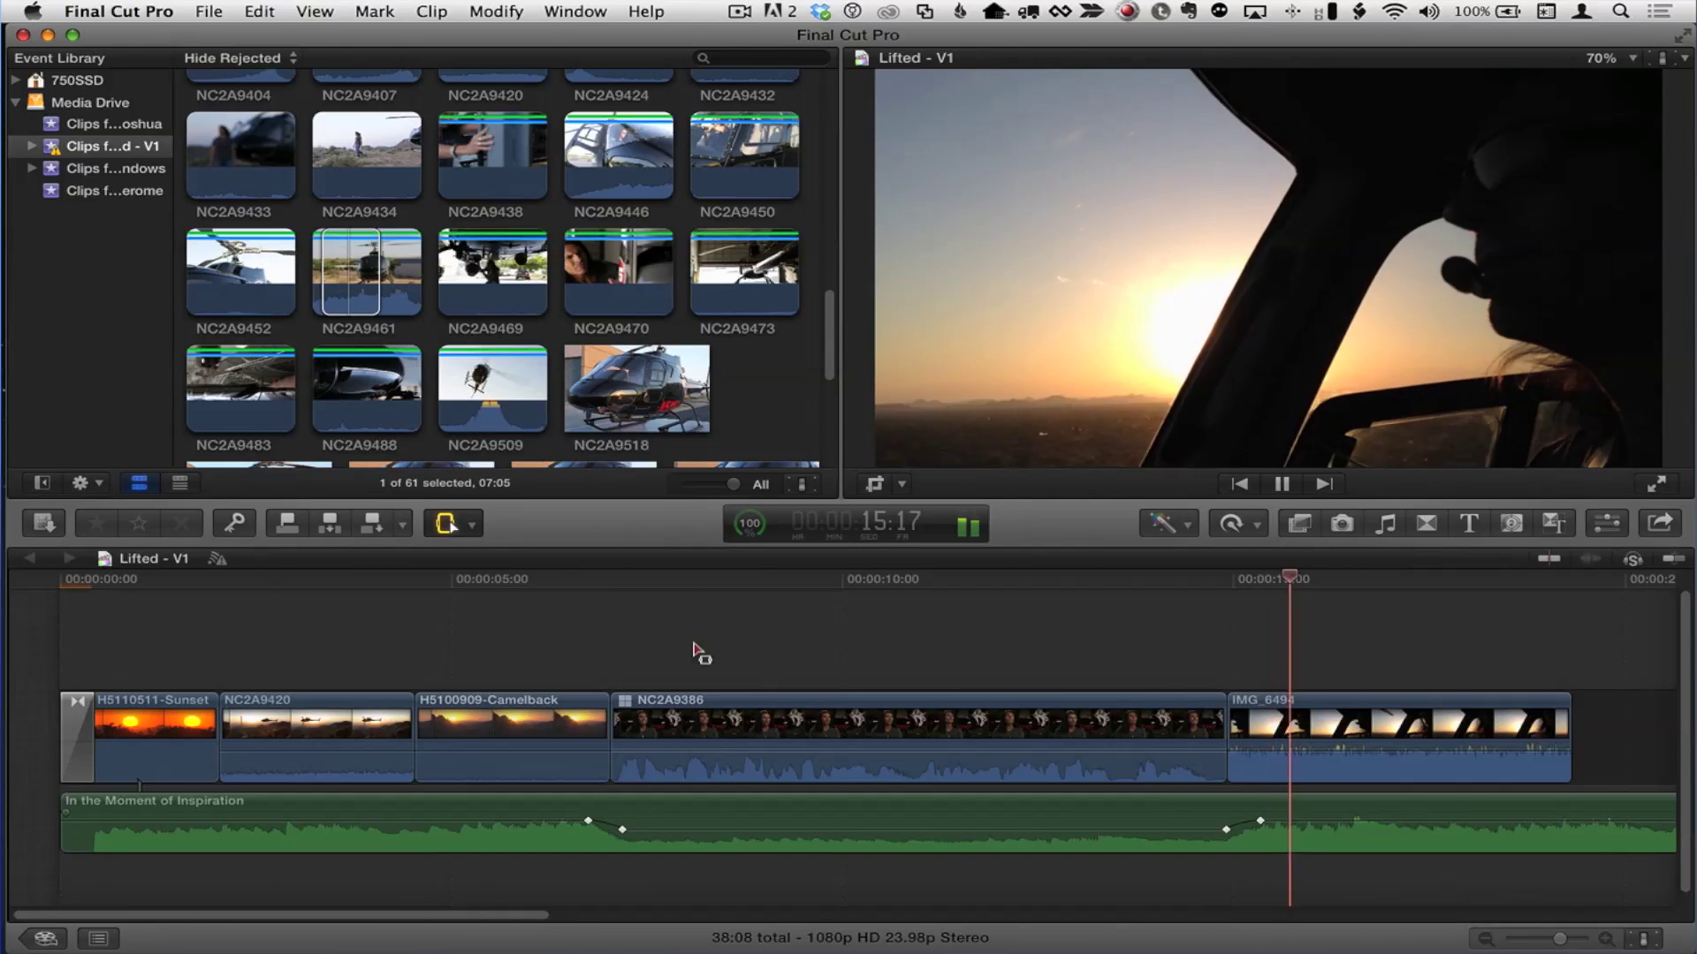
Step: Play the timeline around the start of IMG_6494 to check the music transition after the interview
click(1254, 748)
drag(1255, 748, 1278, 769)
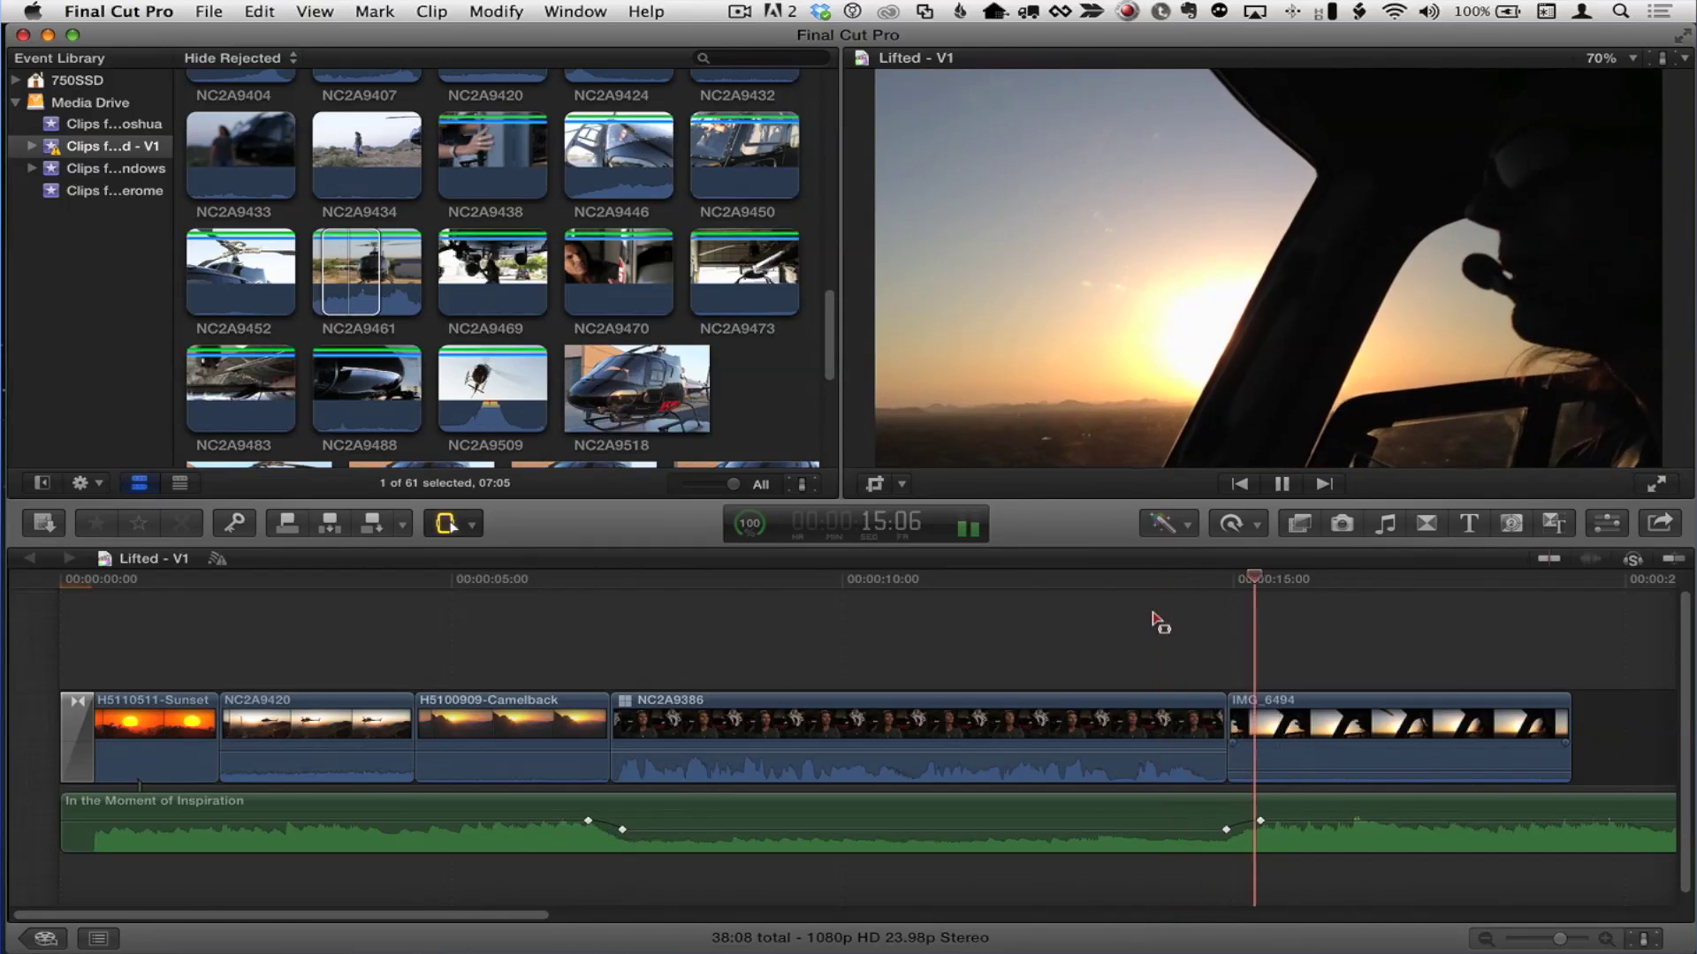
key(space)
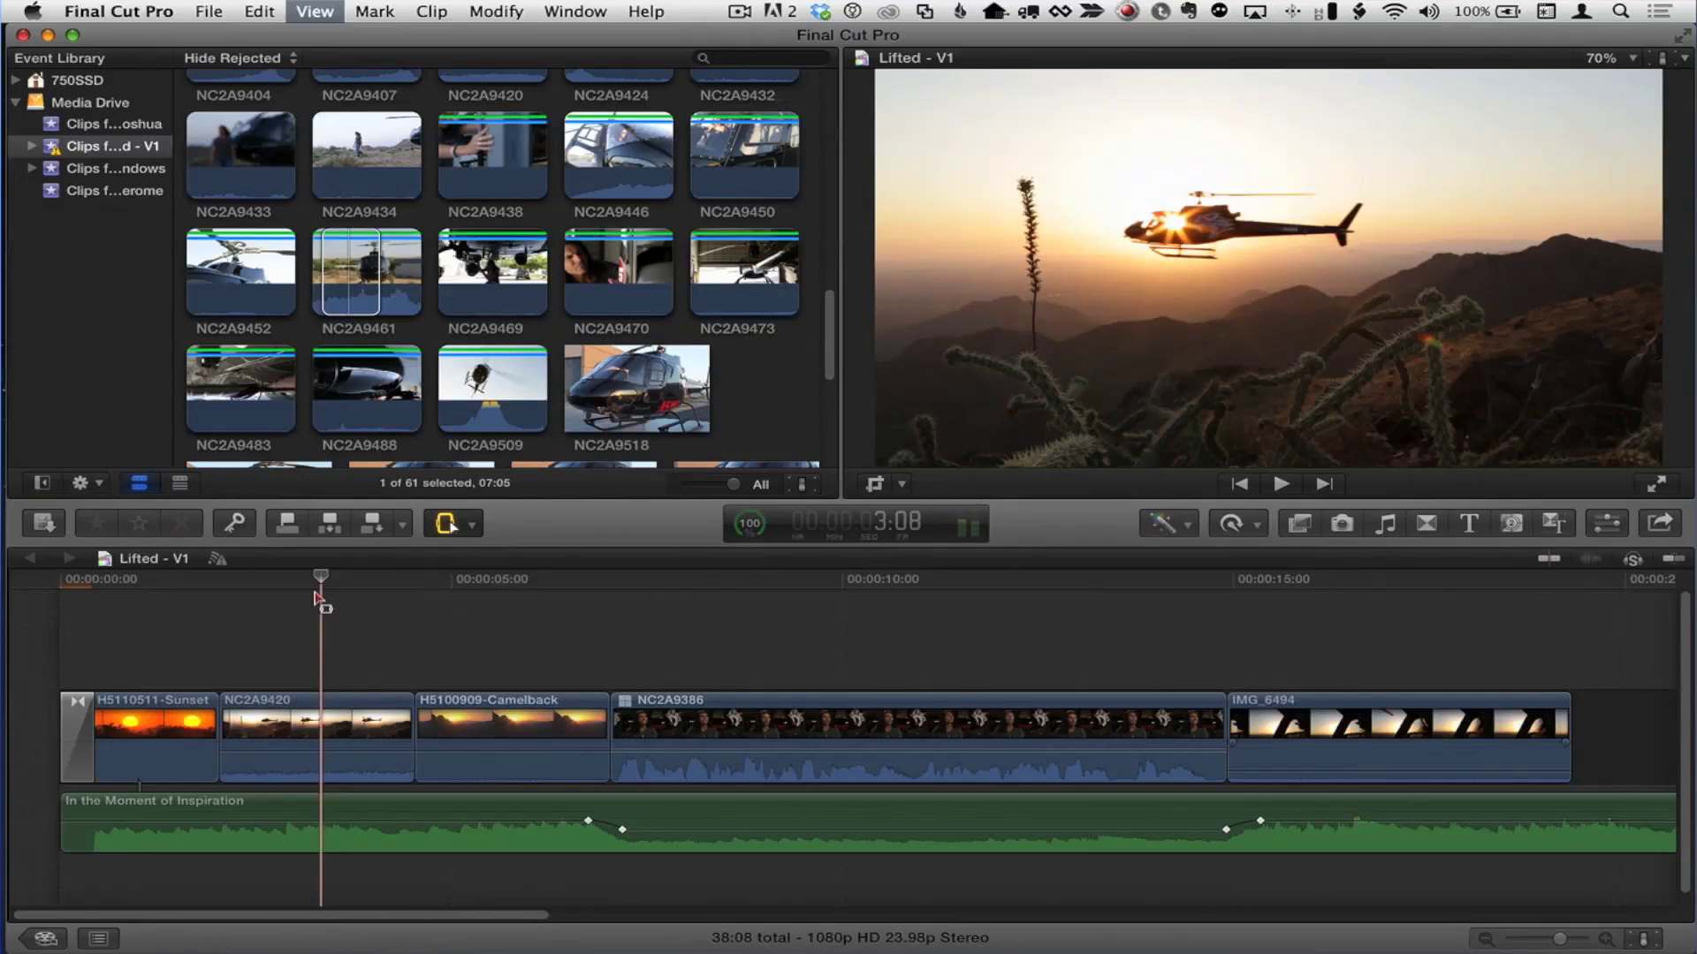
Step: Apply the Heat effect to the NC2A9420 clip and preview it
key(super+equal)
key(super+equal)
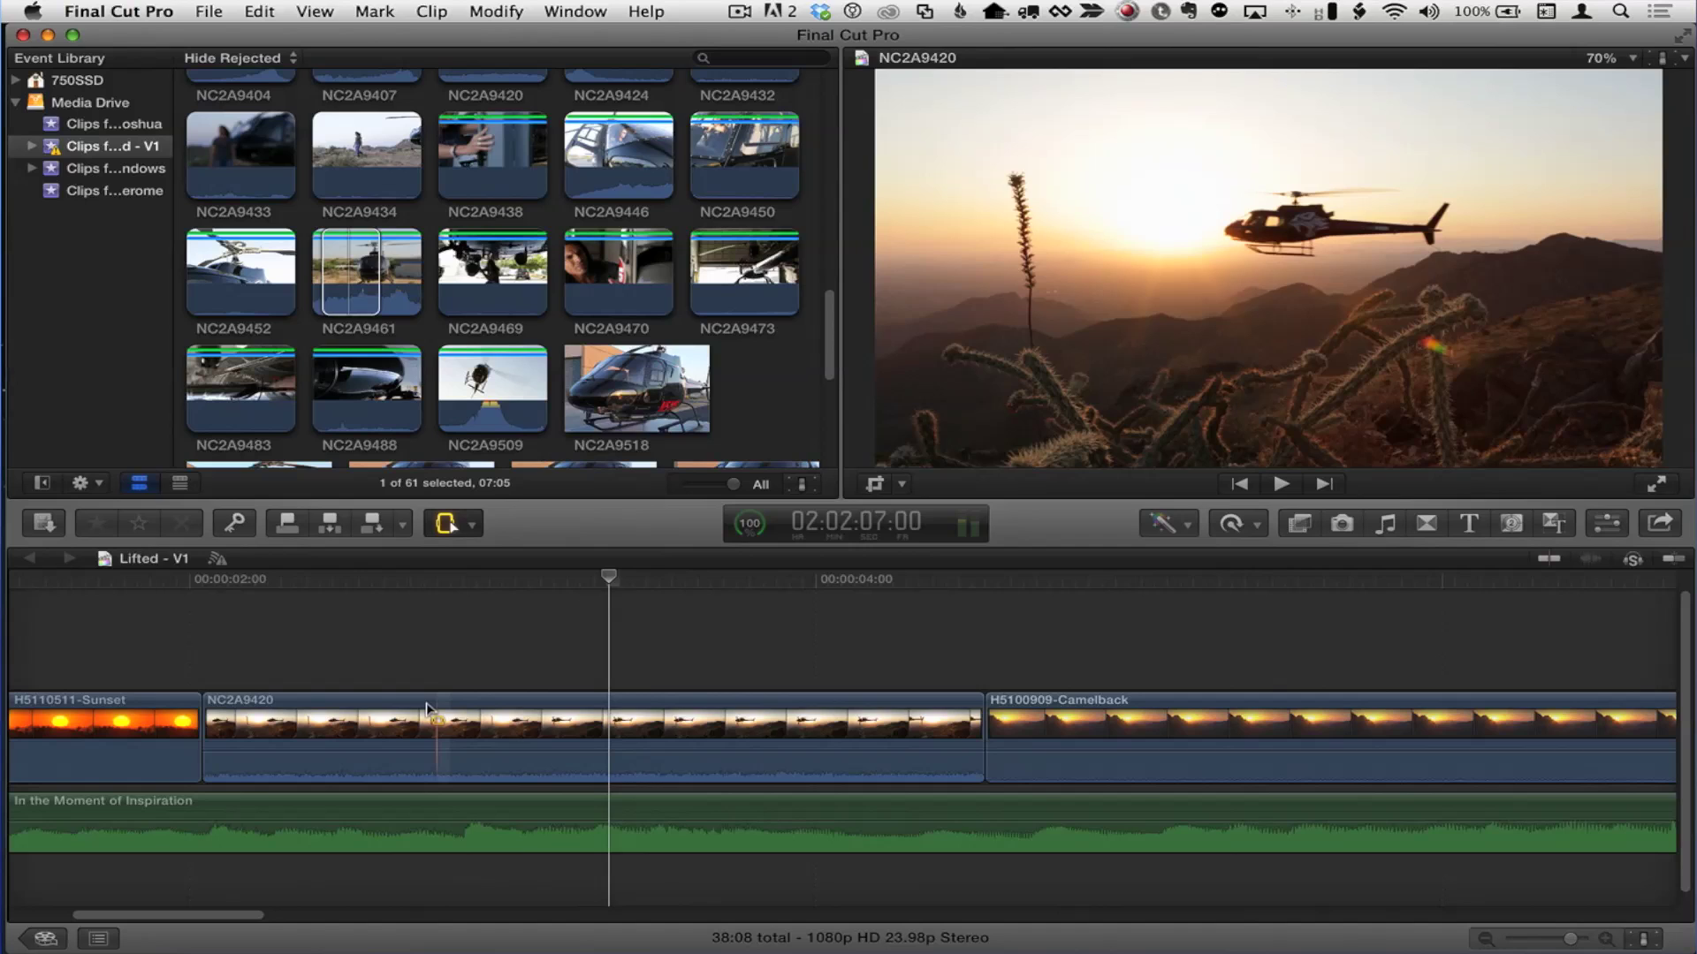
key(a)
click(403, 714)
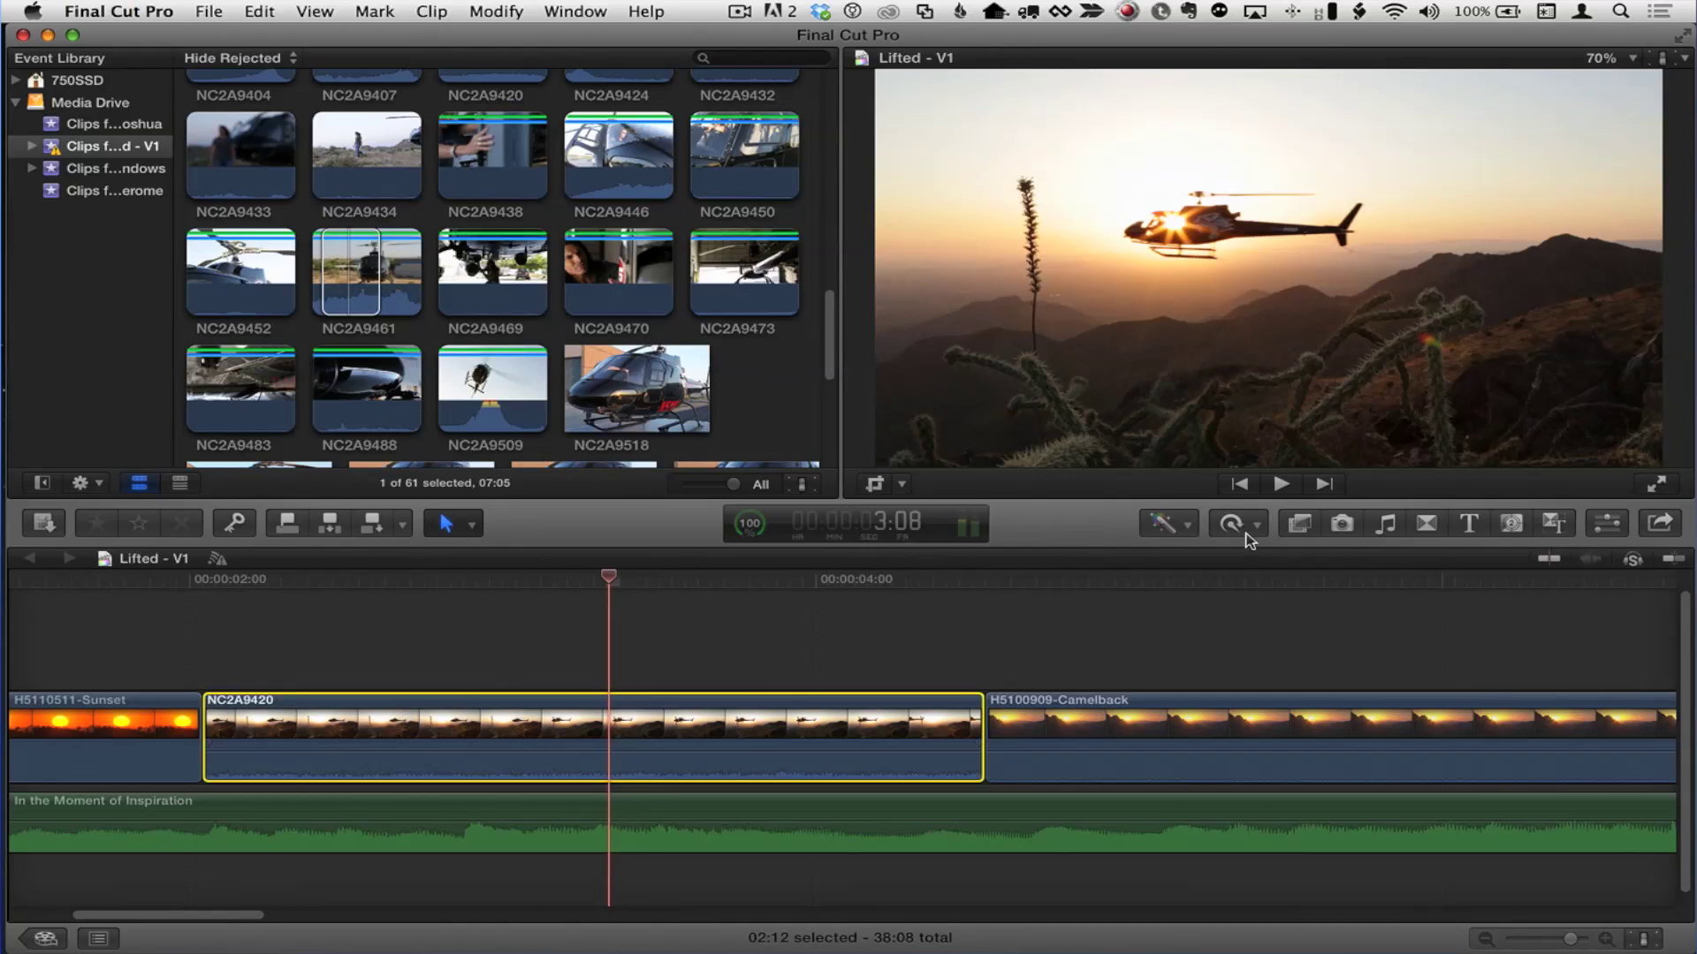
click(1298, 526)
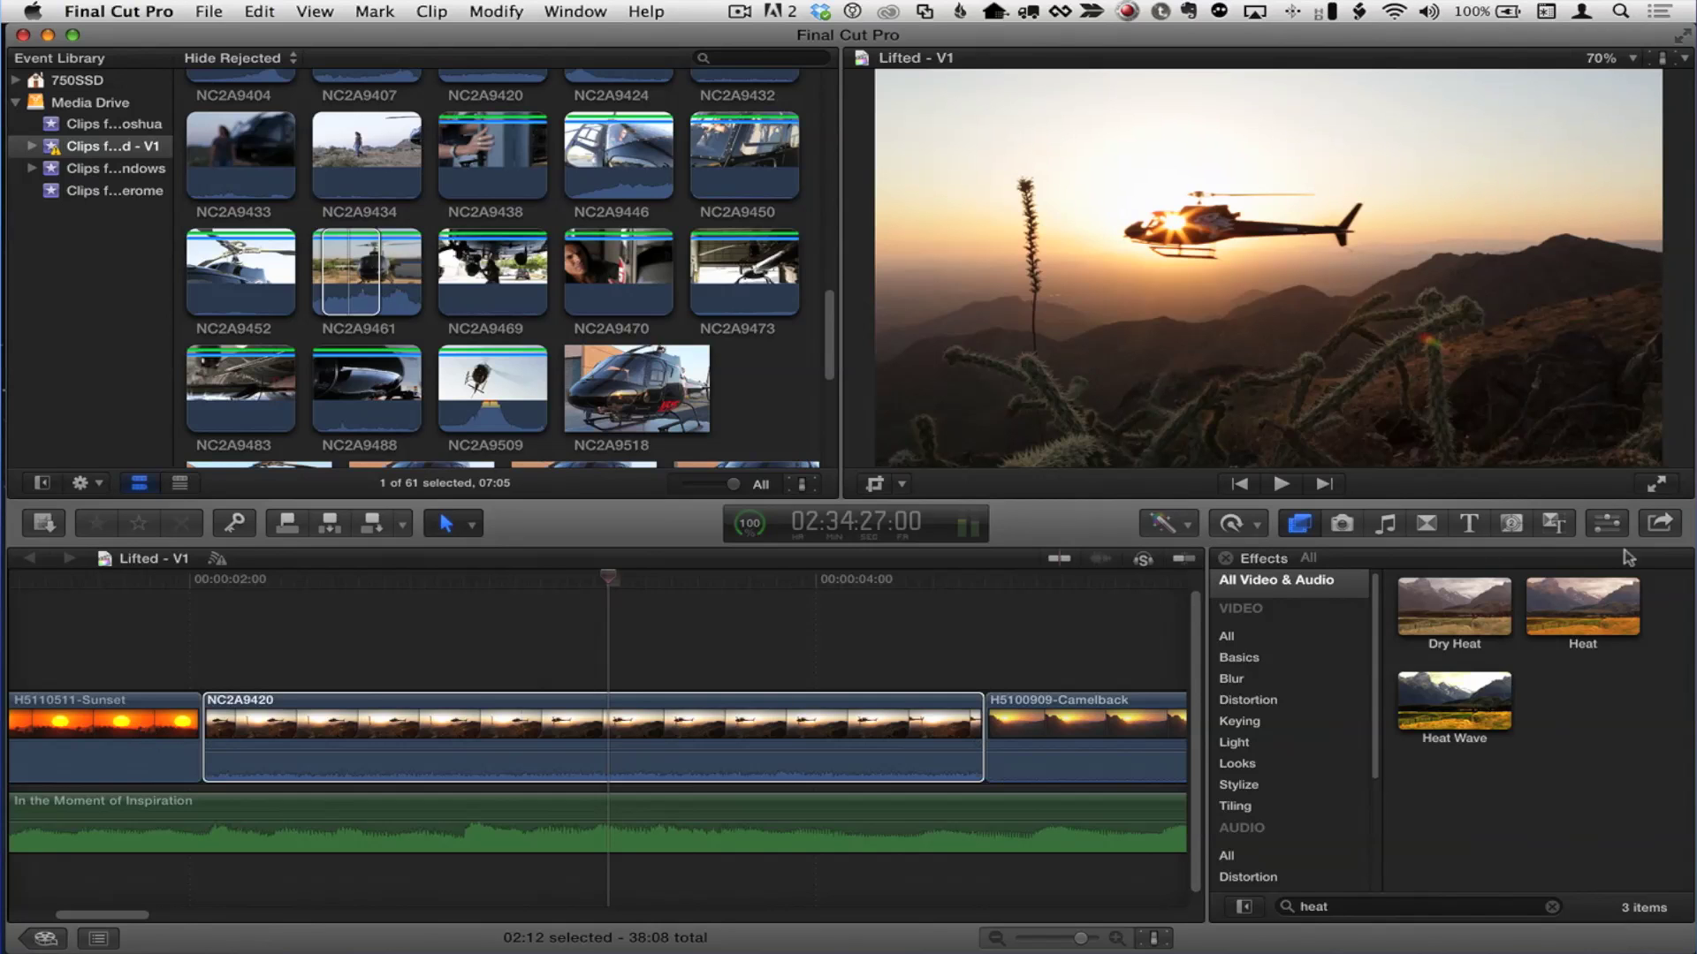
drag(1564, 606, 684, 733)
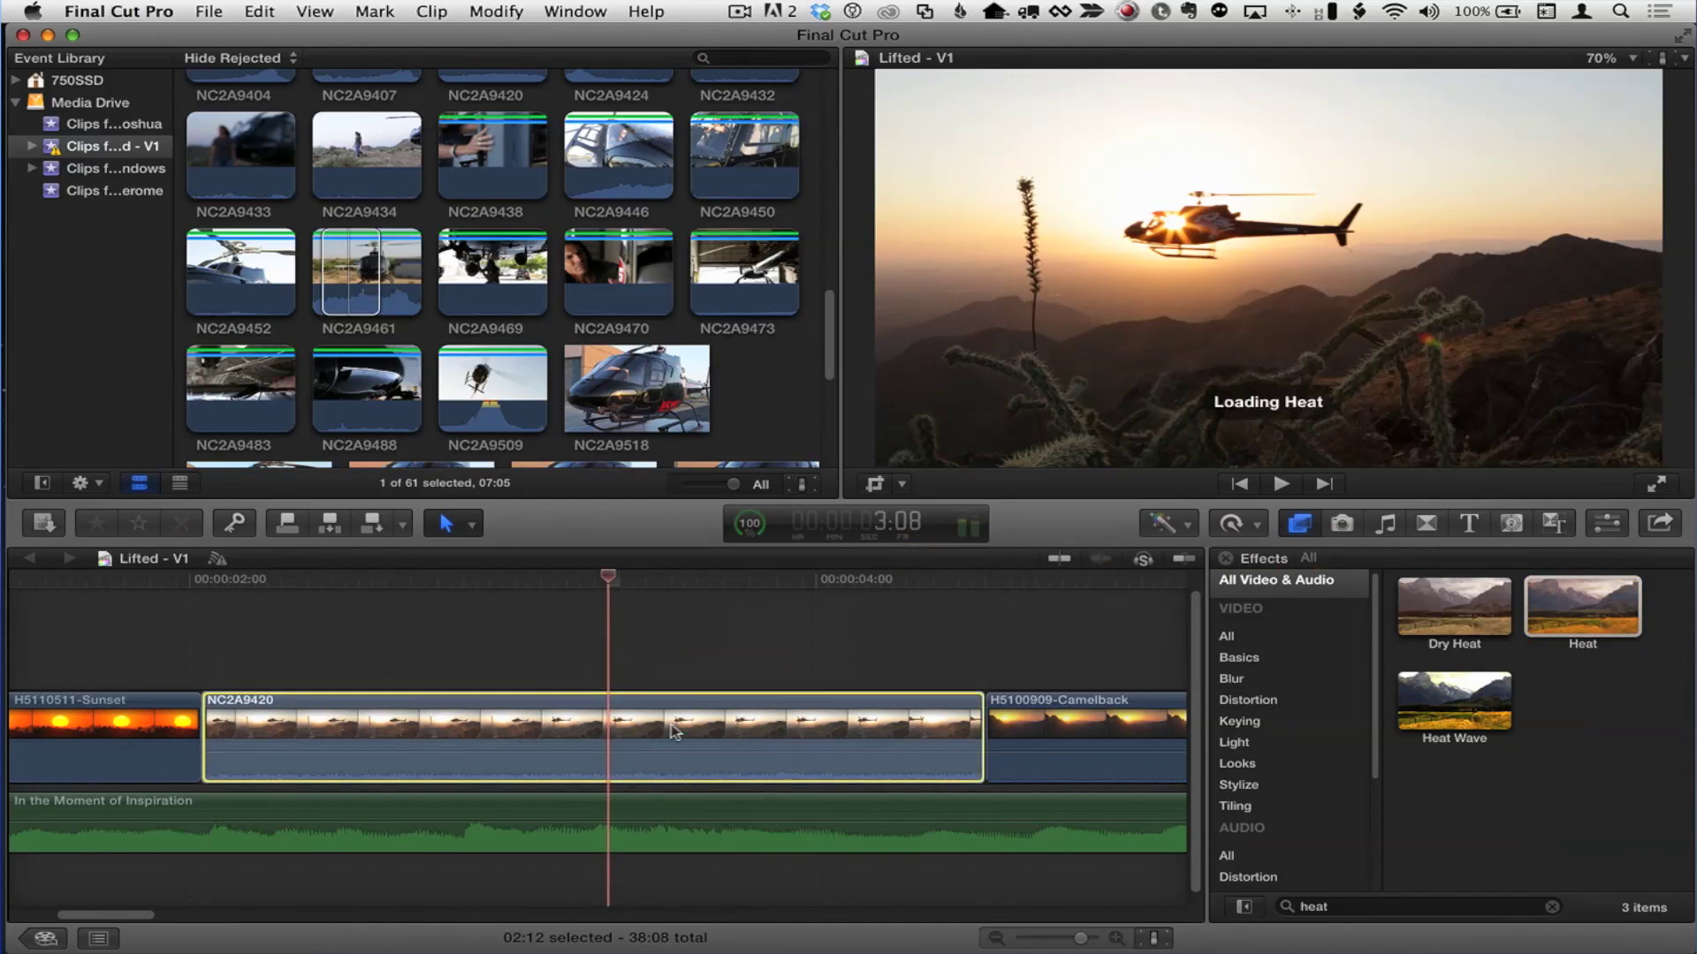
key(space)
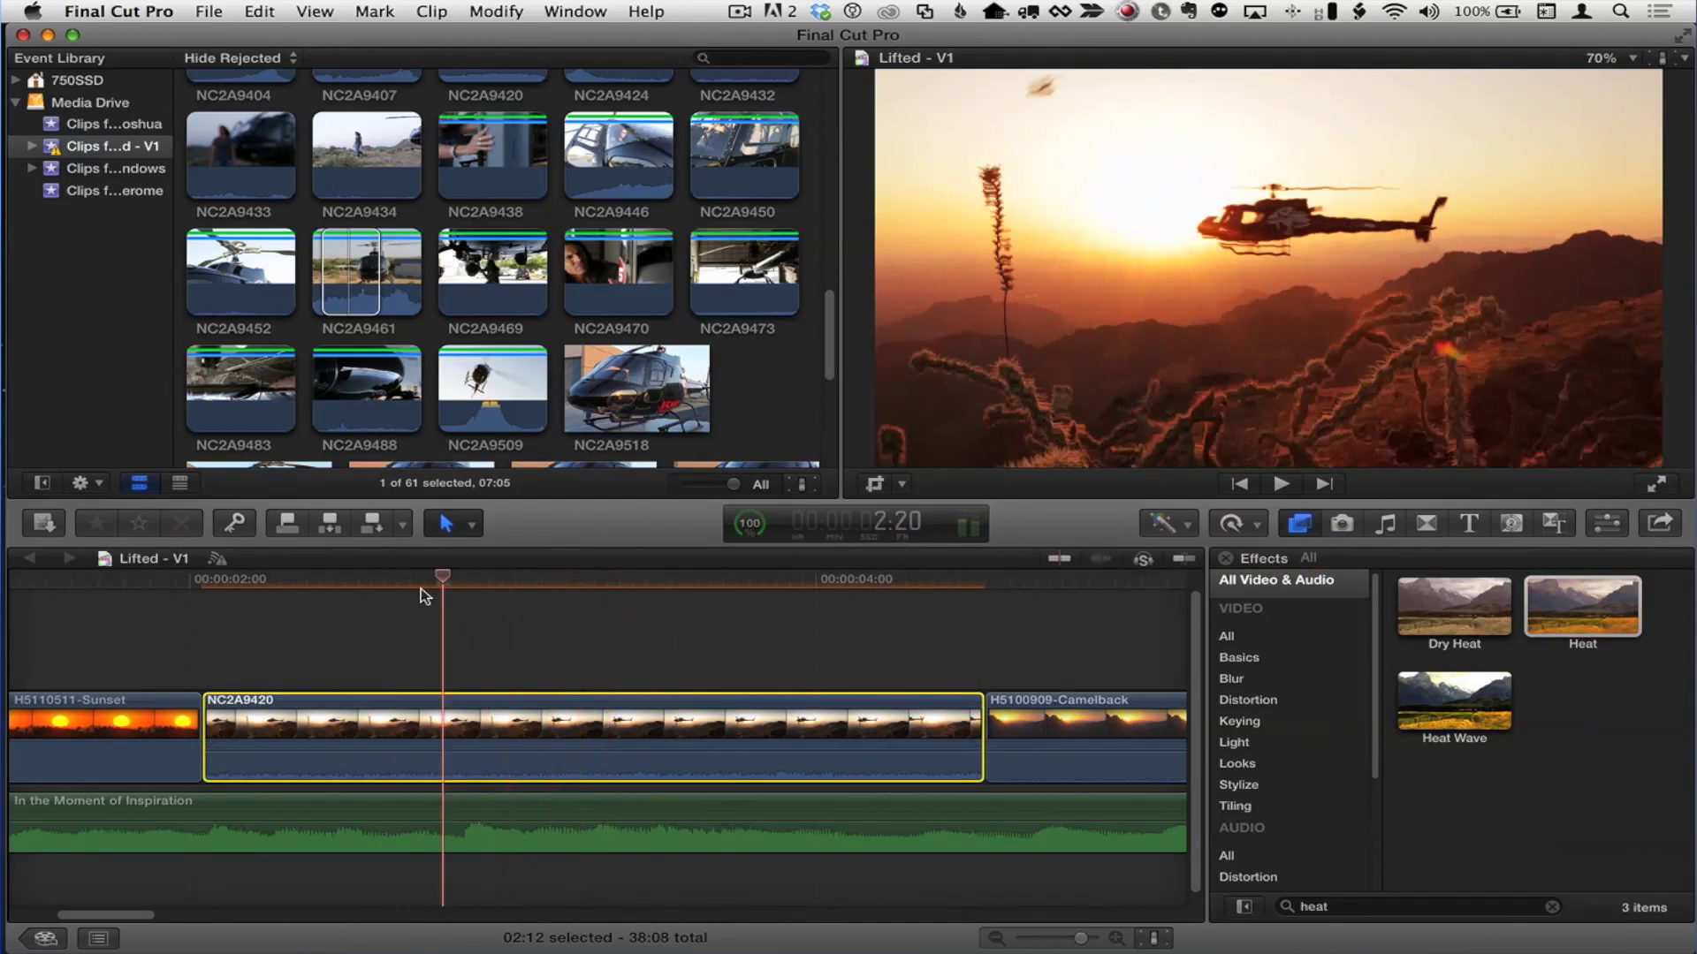
click(591, 628)
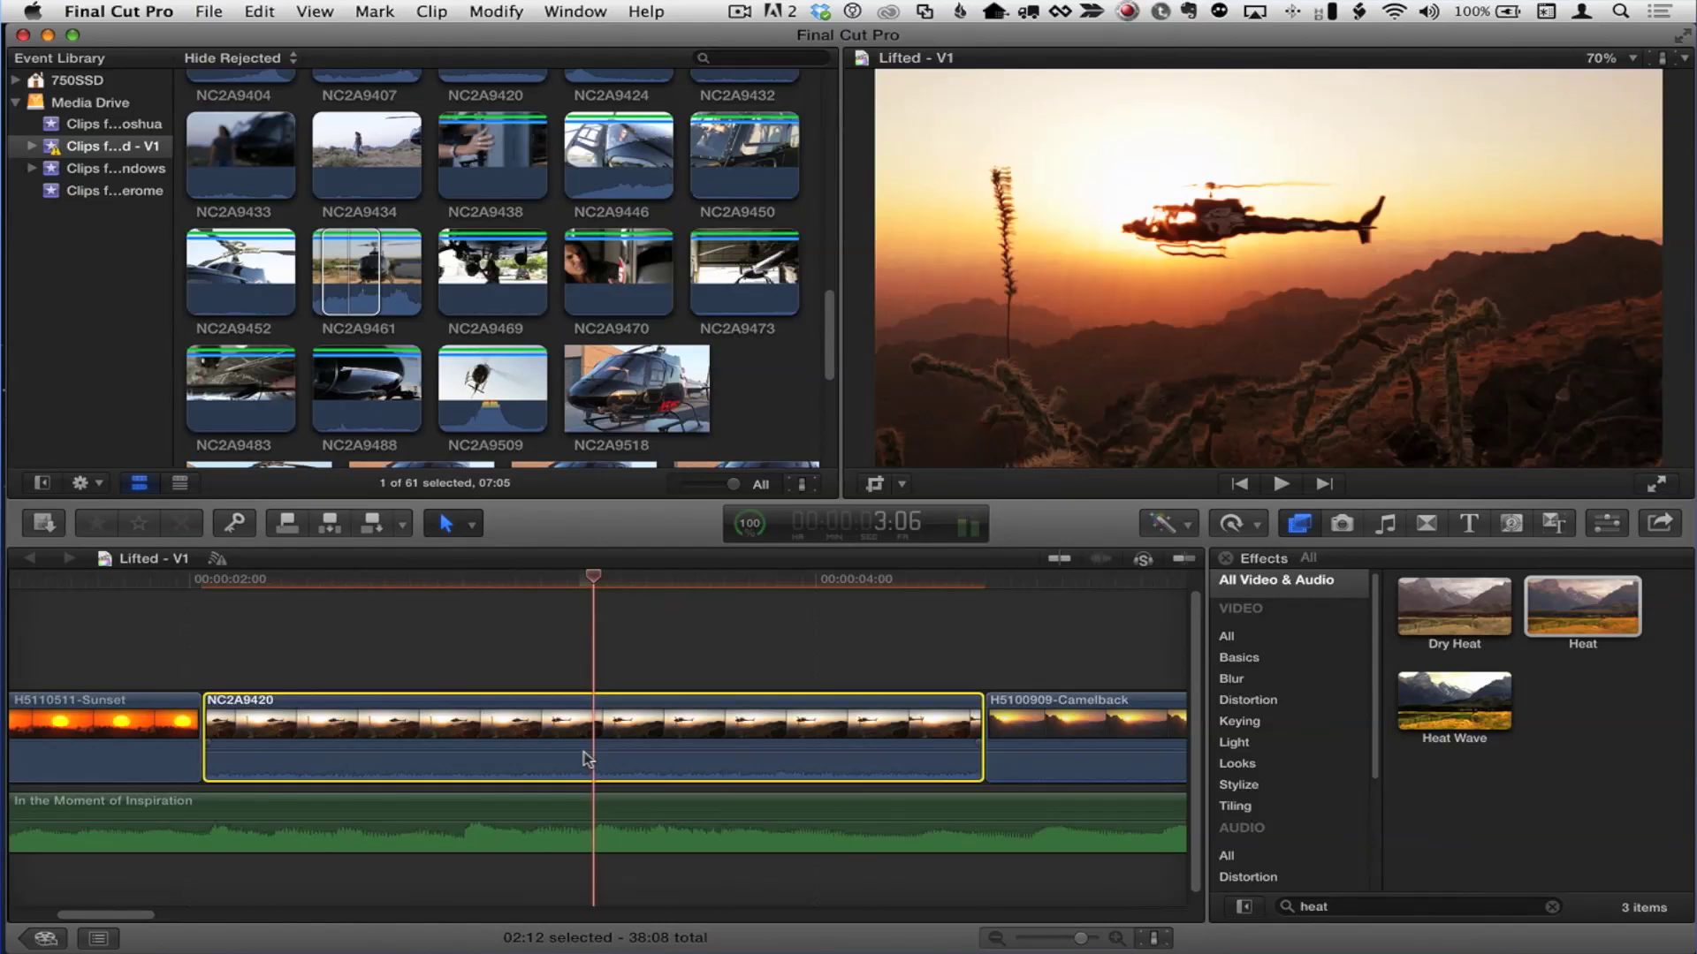
Step: Show the video animation for NC2A9420 and expand its Heat: Amount track
right_click(549, 748)
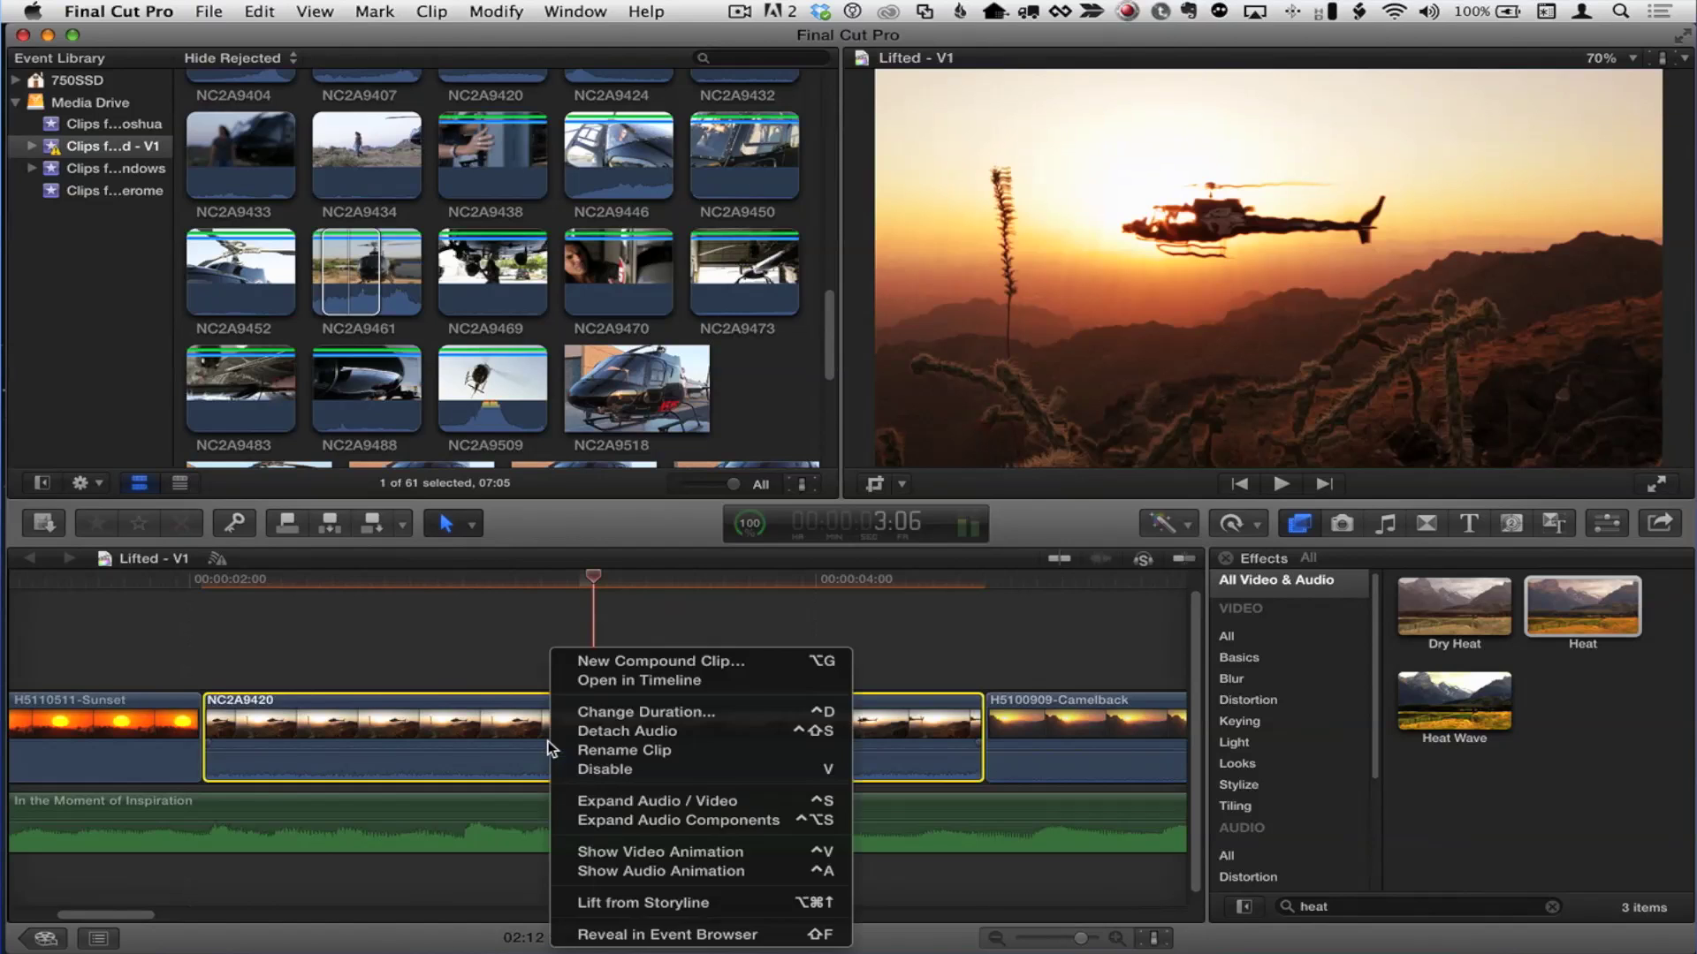
click(666, 852)
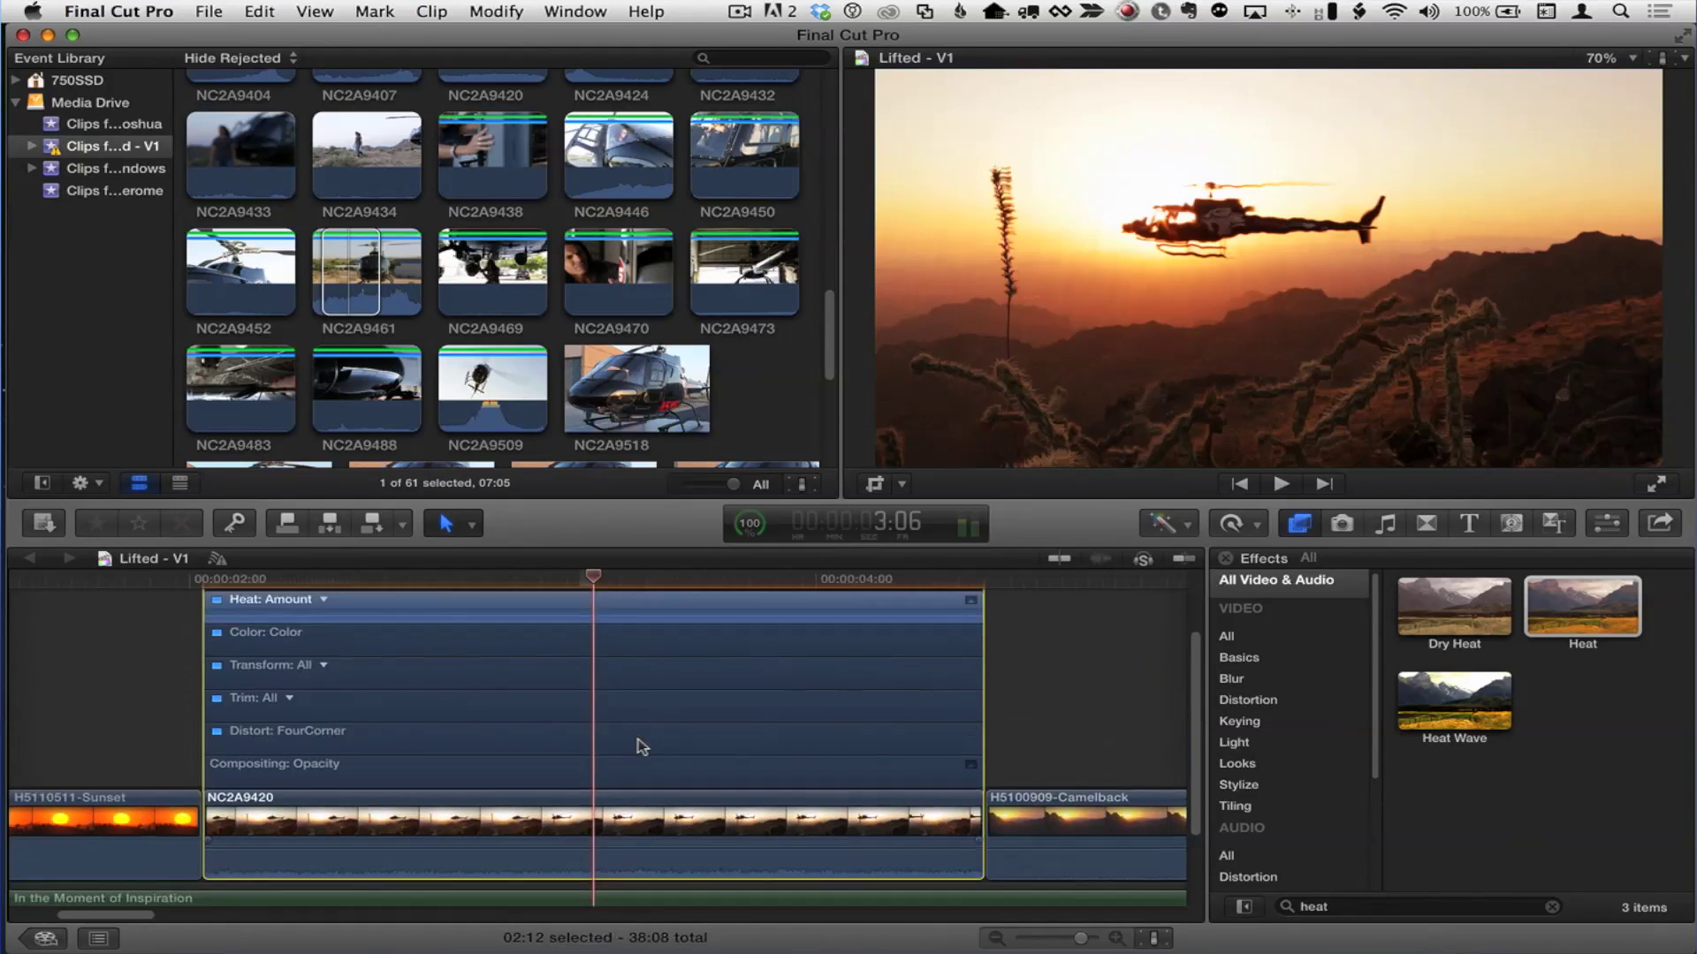
scroll(566, 707, up, 2)
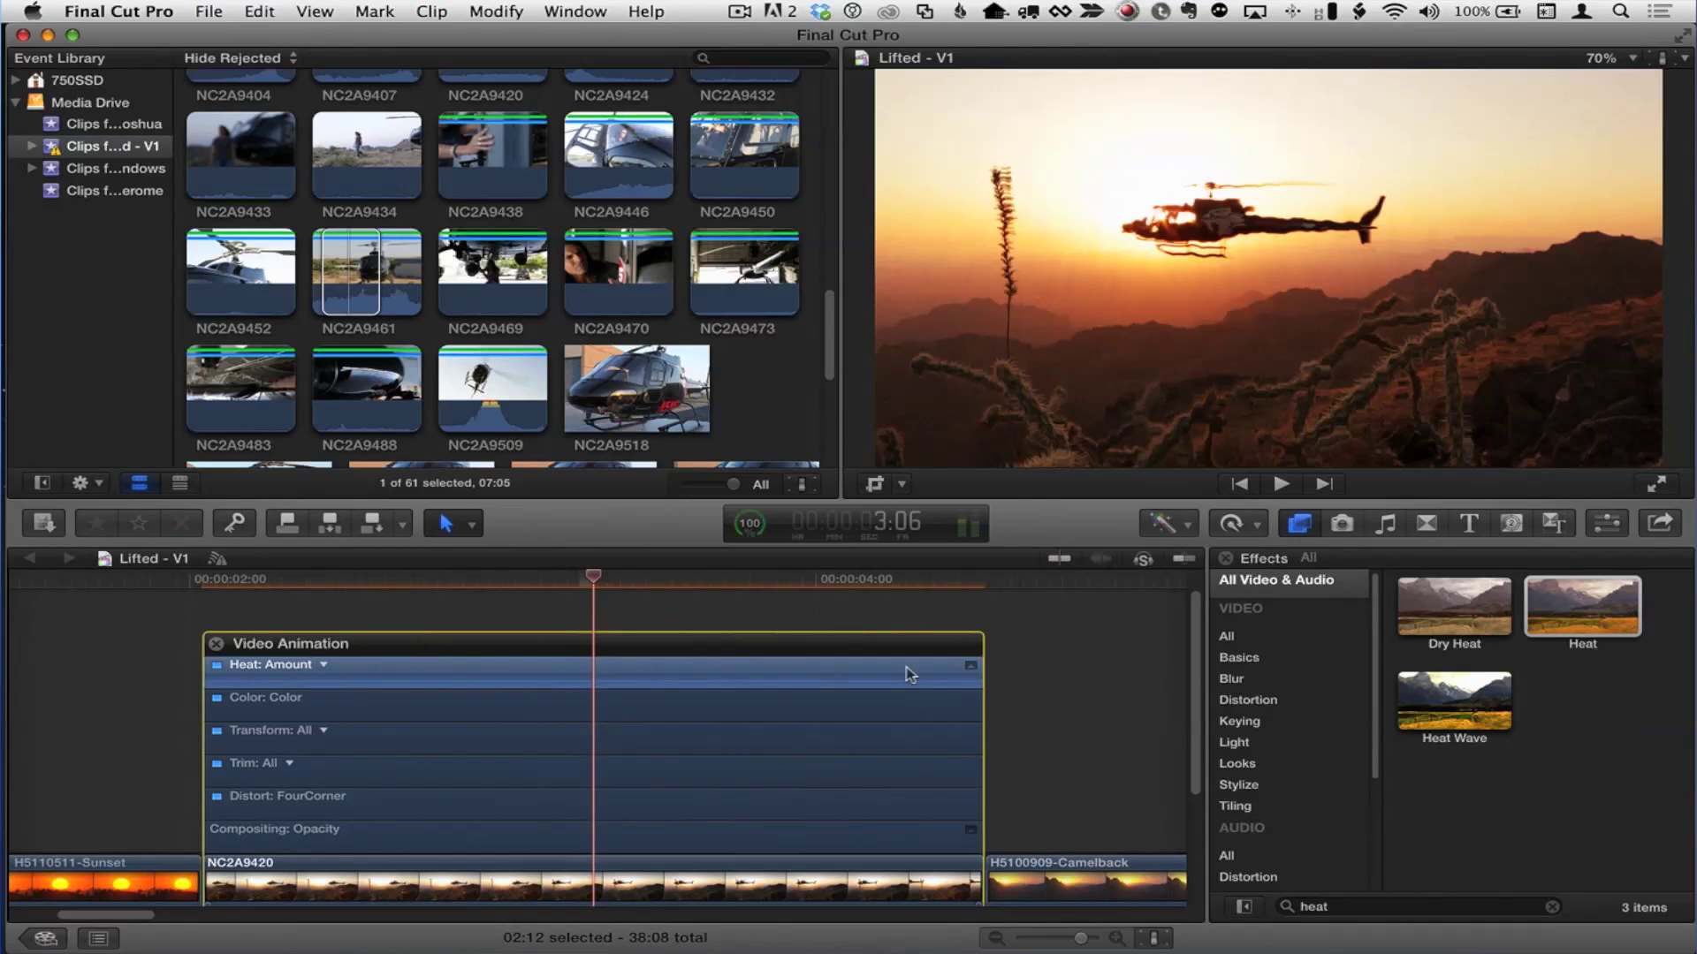
click(971, 670)
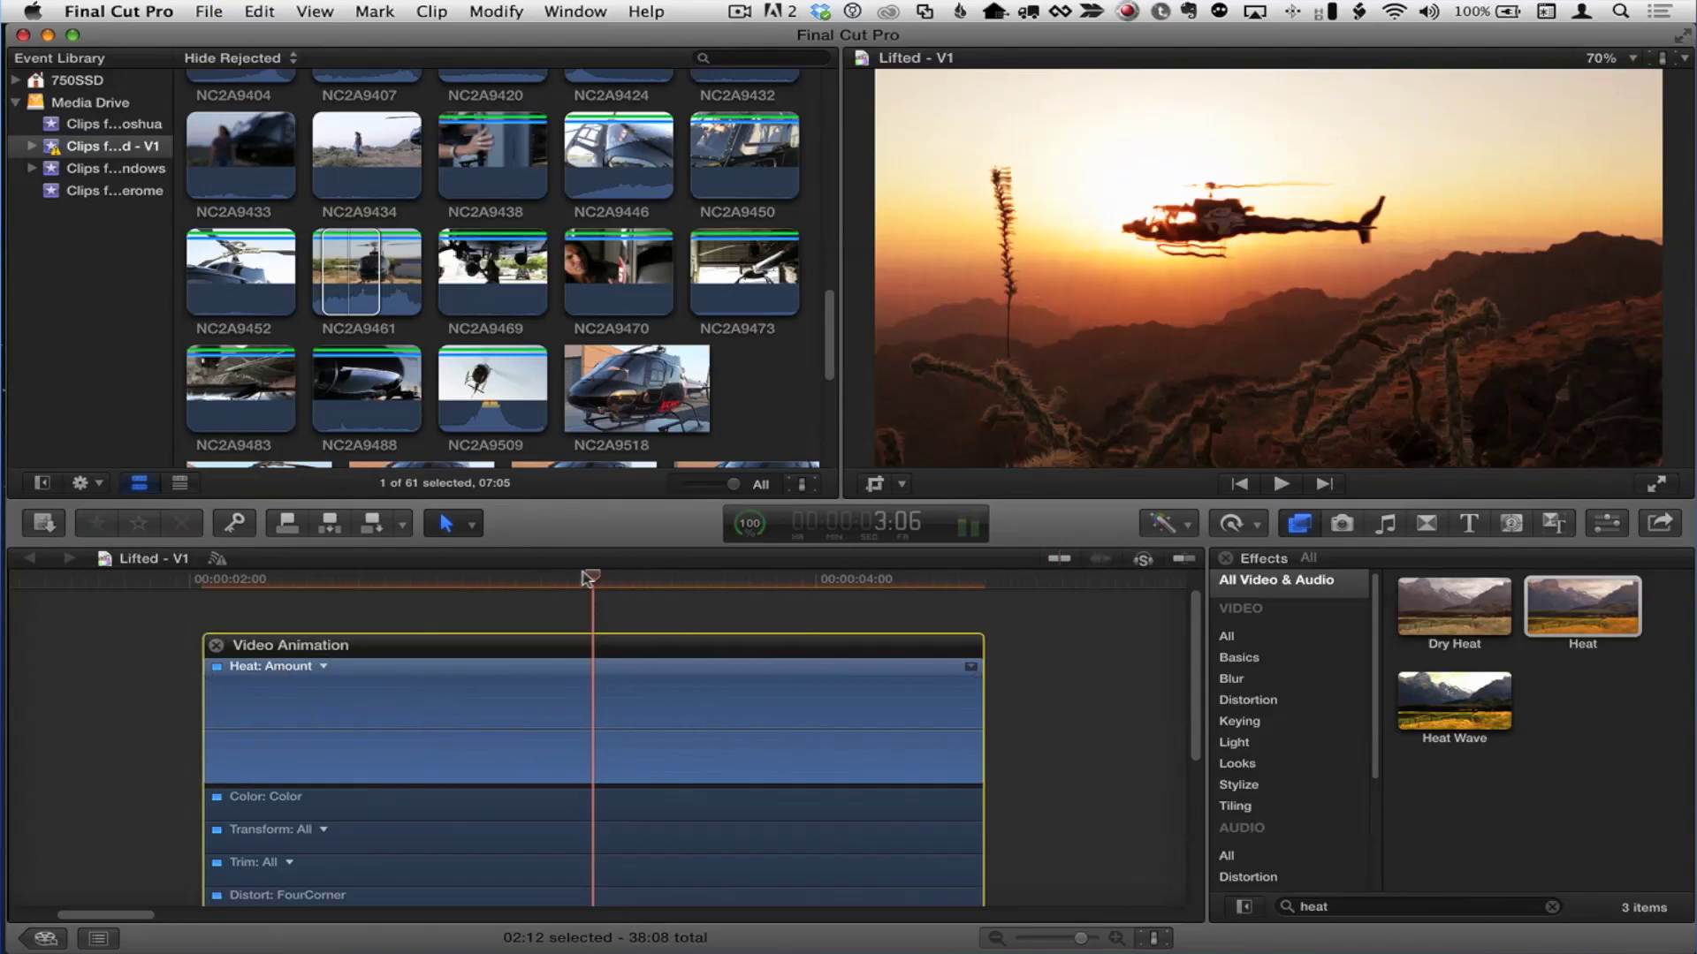
Step: Lower the Heat amount across the whole NC2A9420 clip to about 42
drag(585, 579, 545, 579)
mouse_move(582, 729)
mouse_down()
mouse_move(584, 696)
mouse_move(581, 758)
mouse_move(582, 664)
mouse_move(580, 754)
mouse_move(582, 709)
mouse_move(585, 724)
mouse_up()
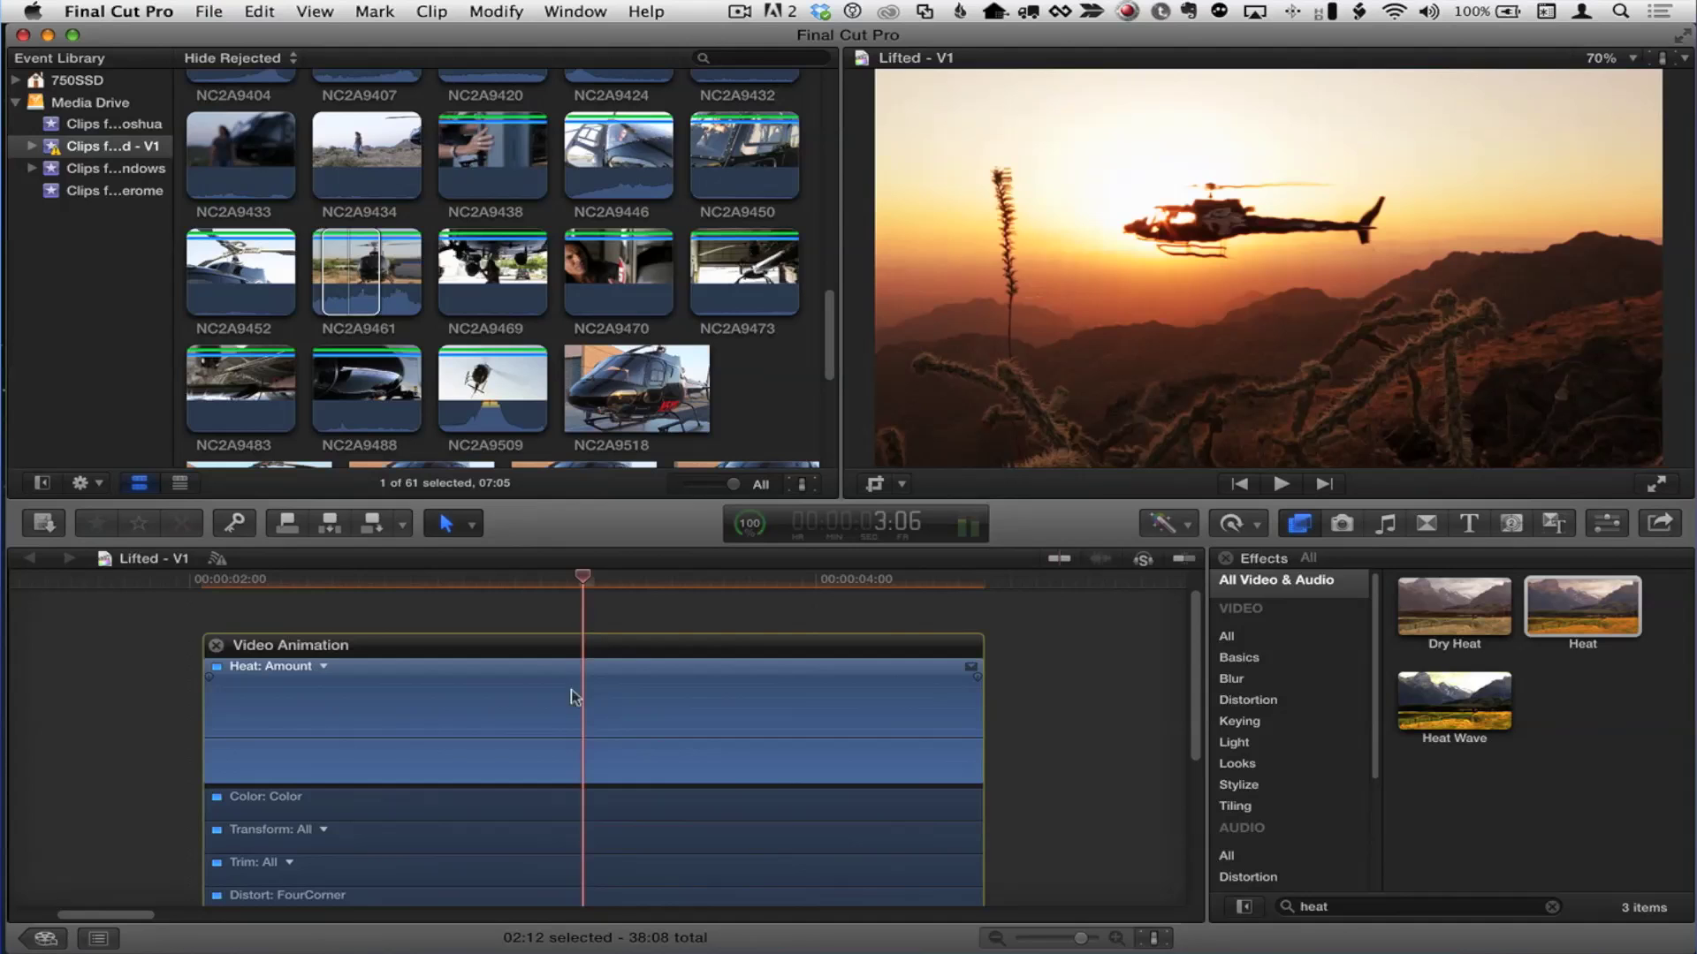
drag(578, 582, 409, 584)
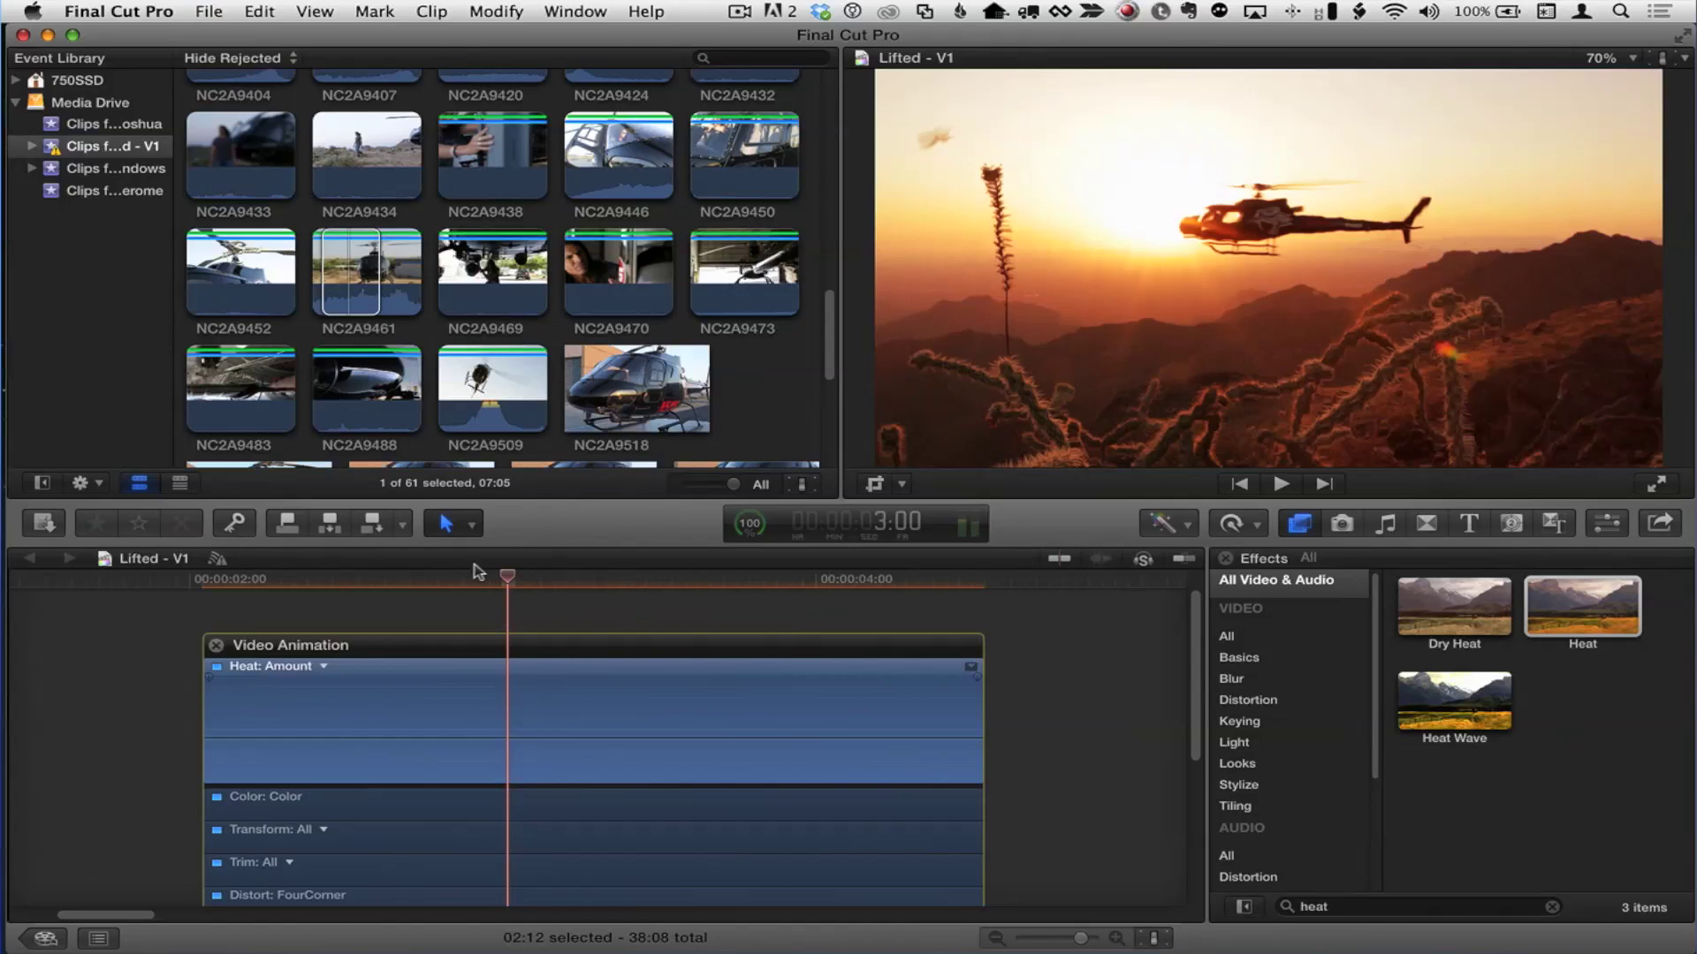
Step: Range-select part of the Heat: Amount track from the 3:00 mark, raise the amount within it and preview the change
click(475, 521)
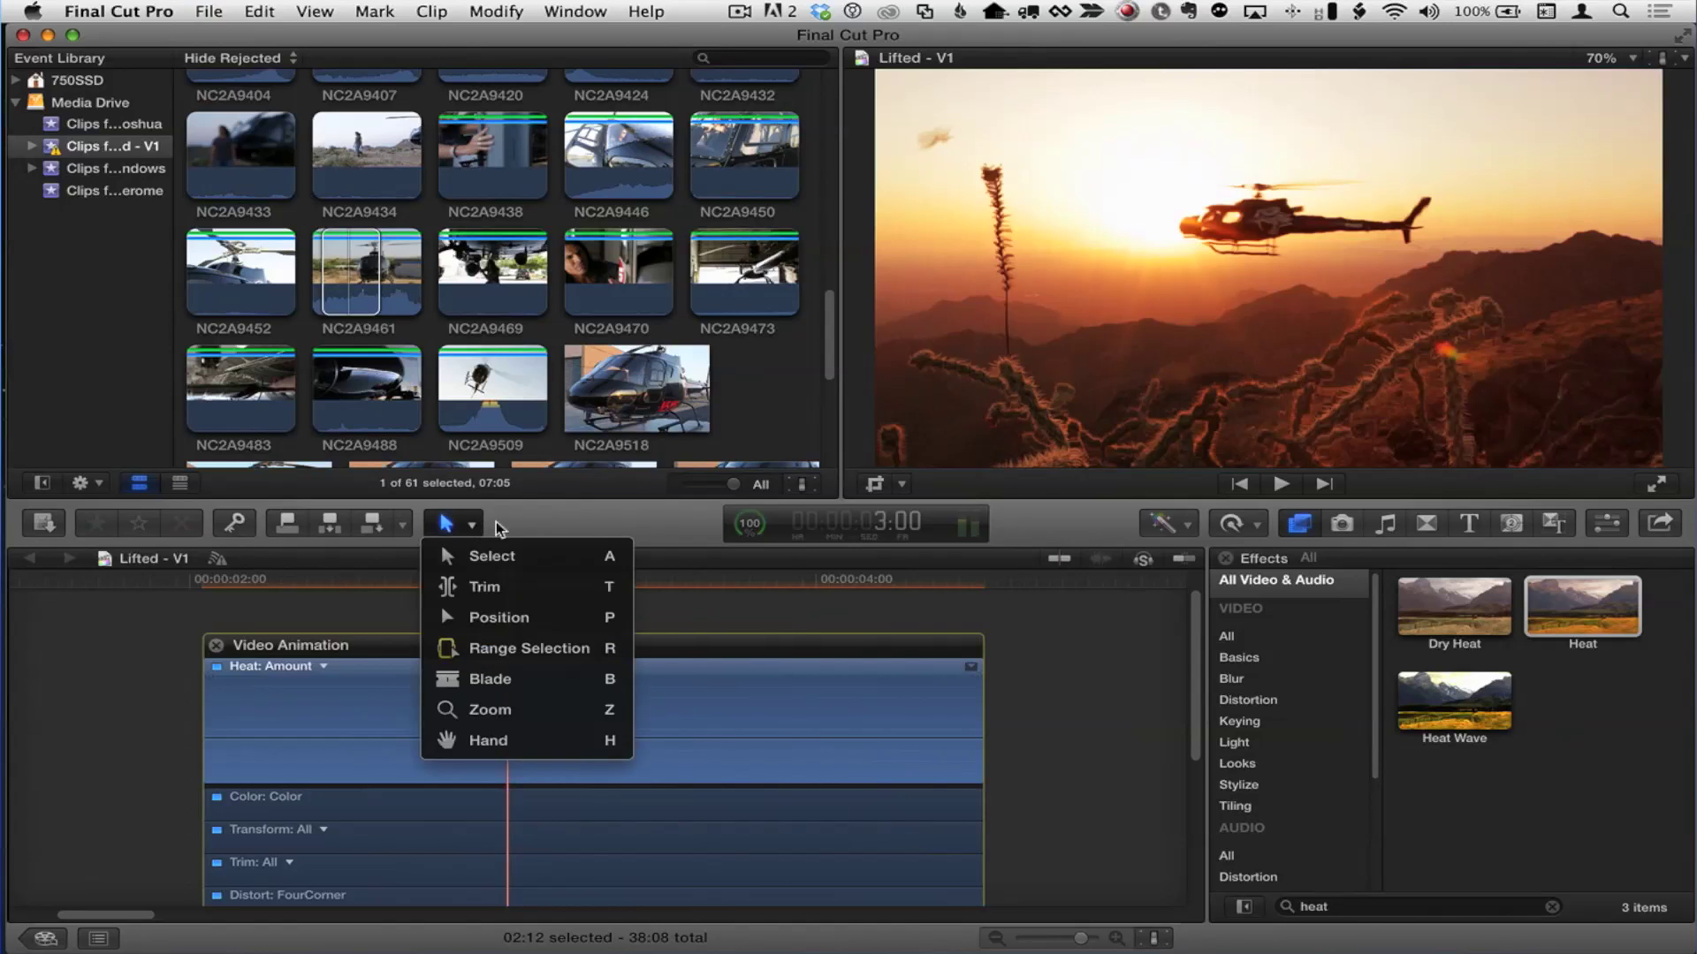
click(504, 650)
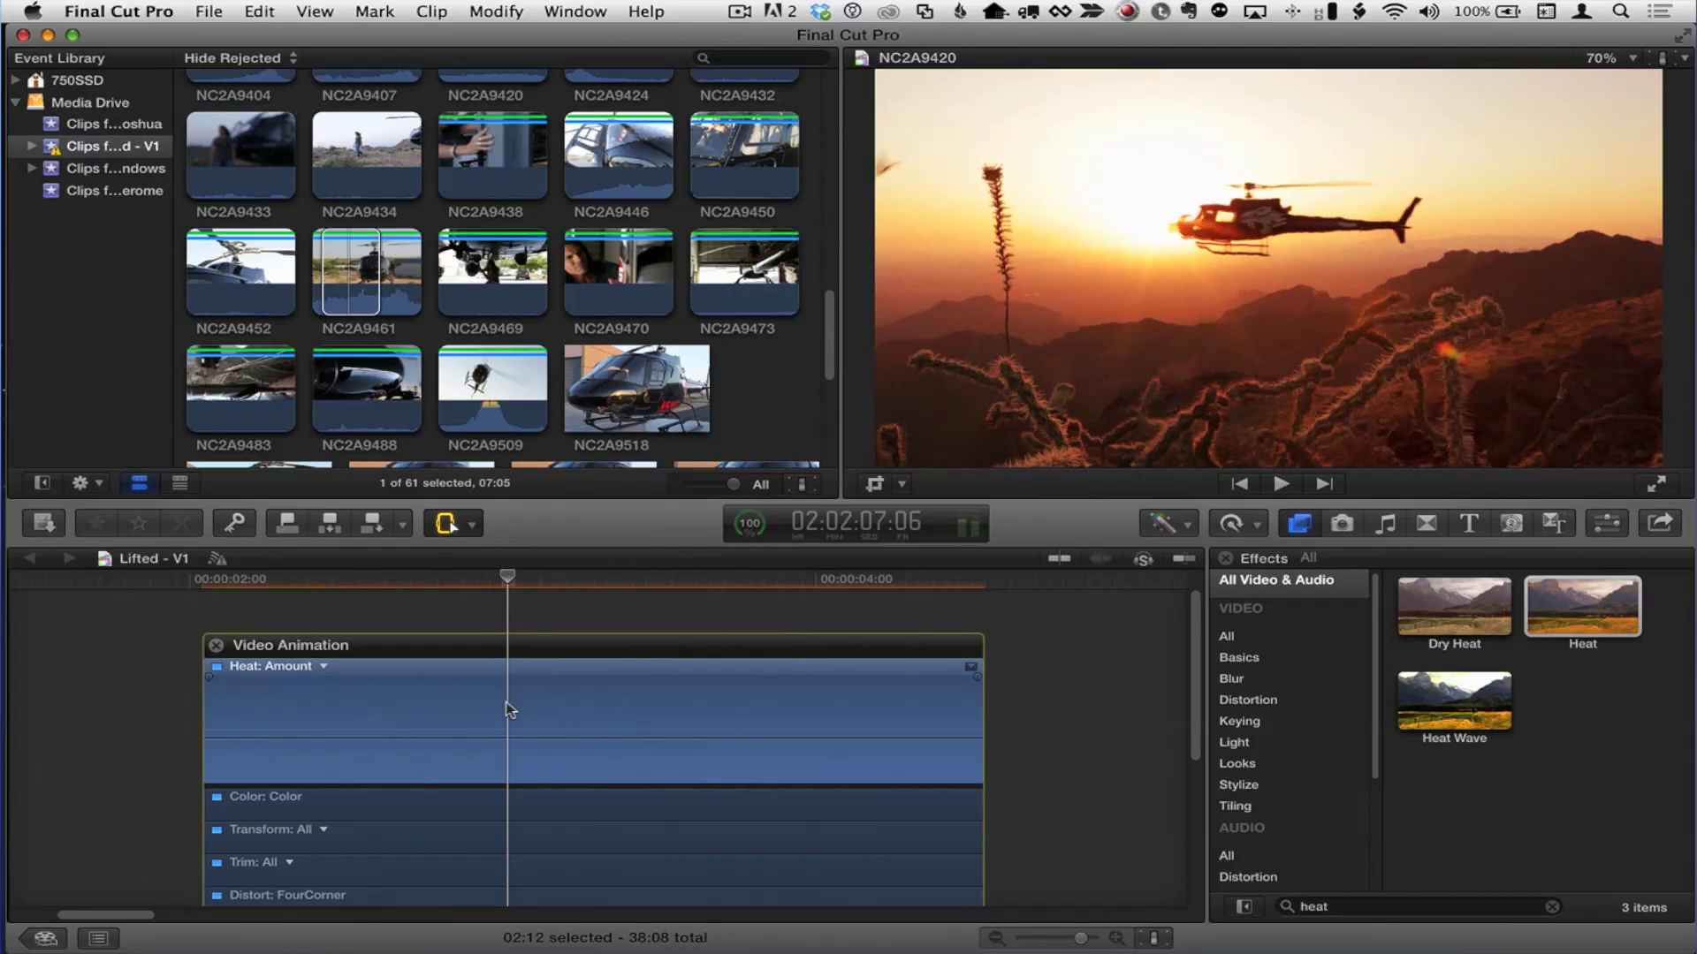
drag(507, 704, 723, 717)
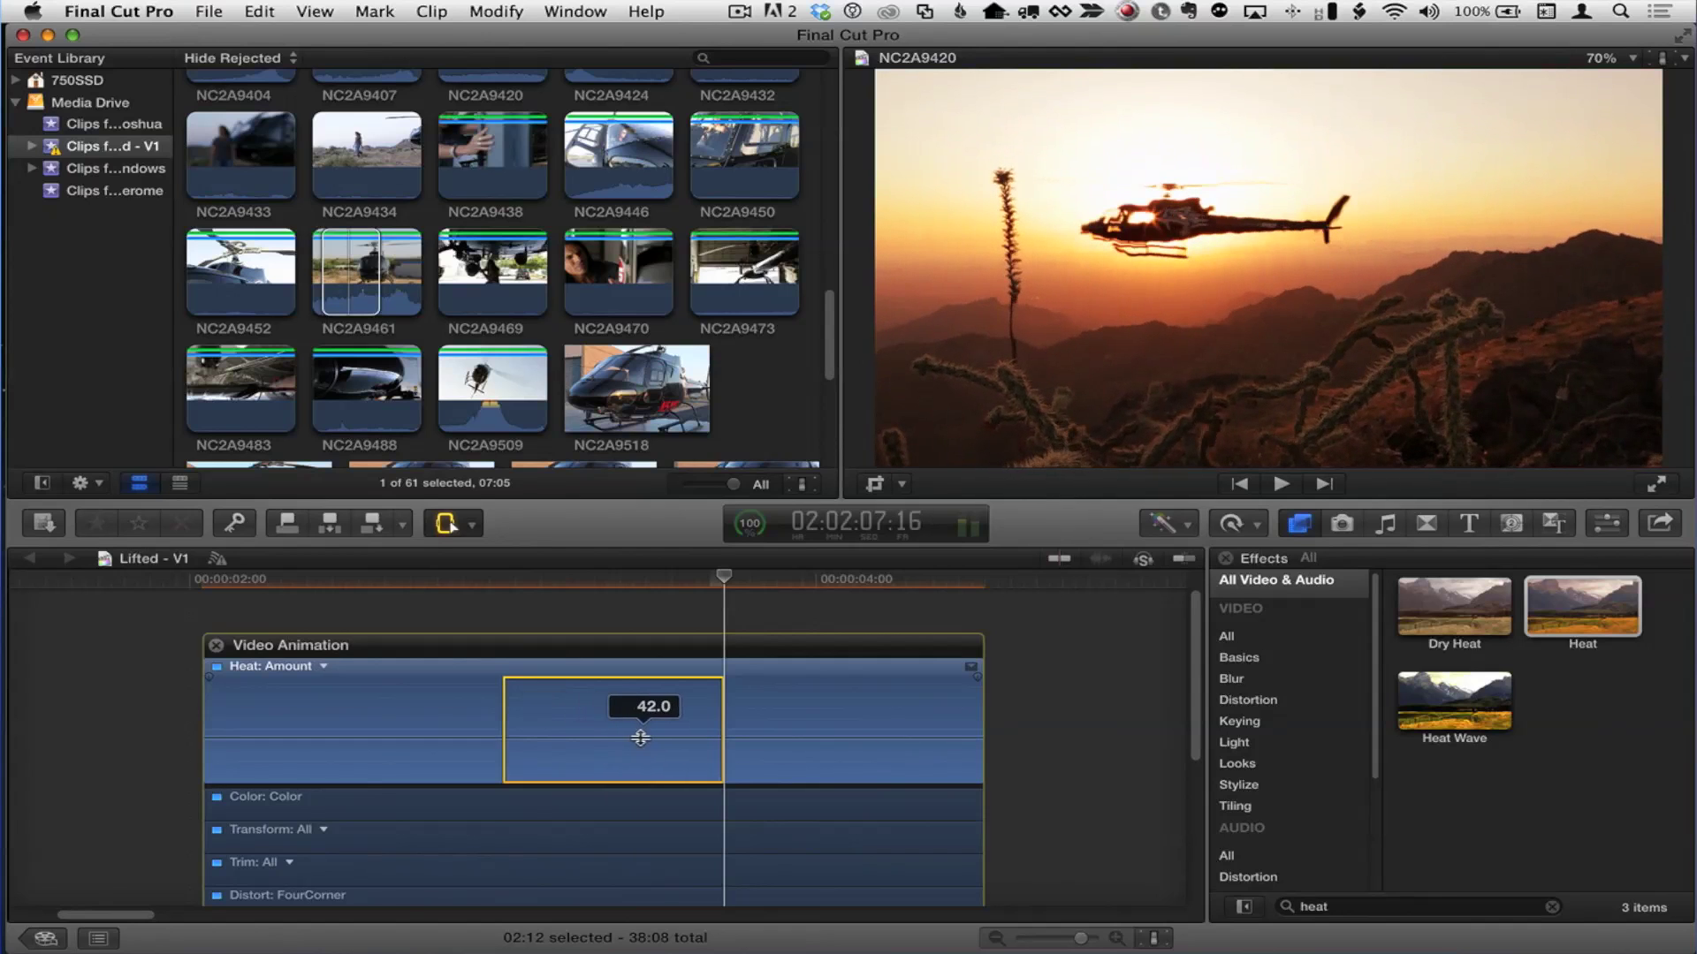
drag(636, 737, 637, 732)
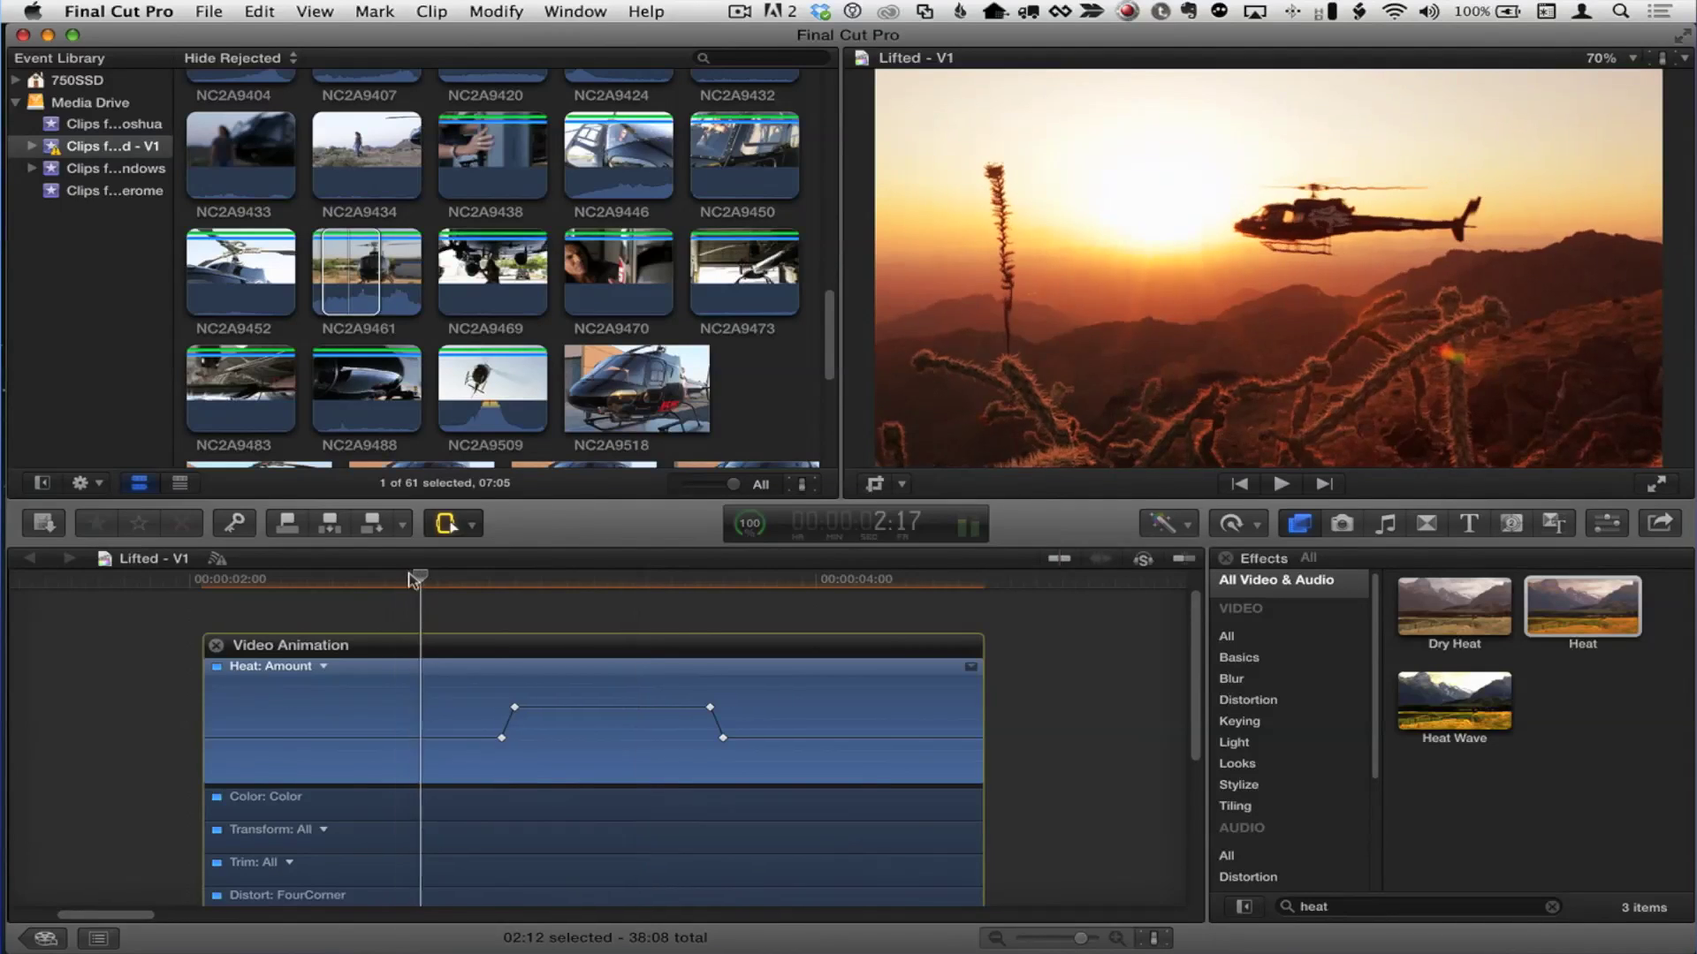
drag(415, 579, 762, 619)
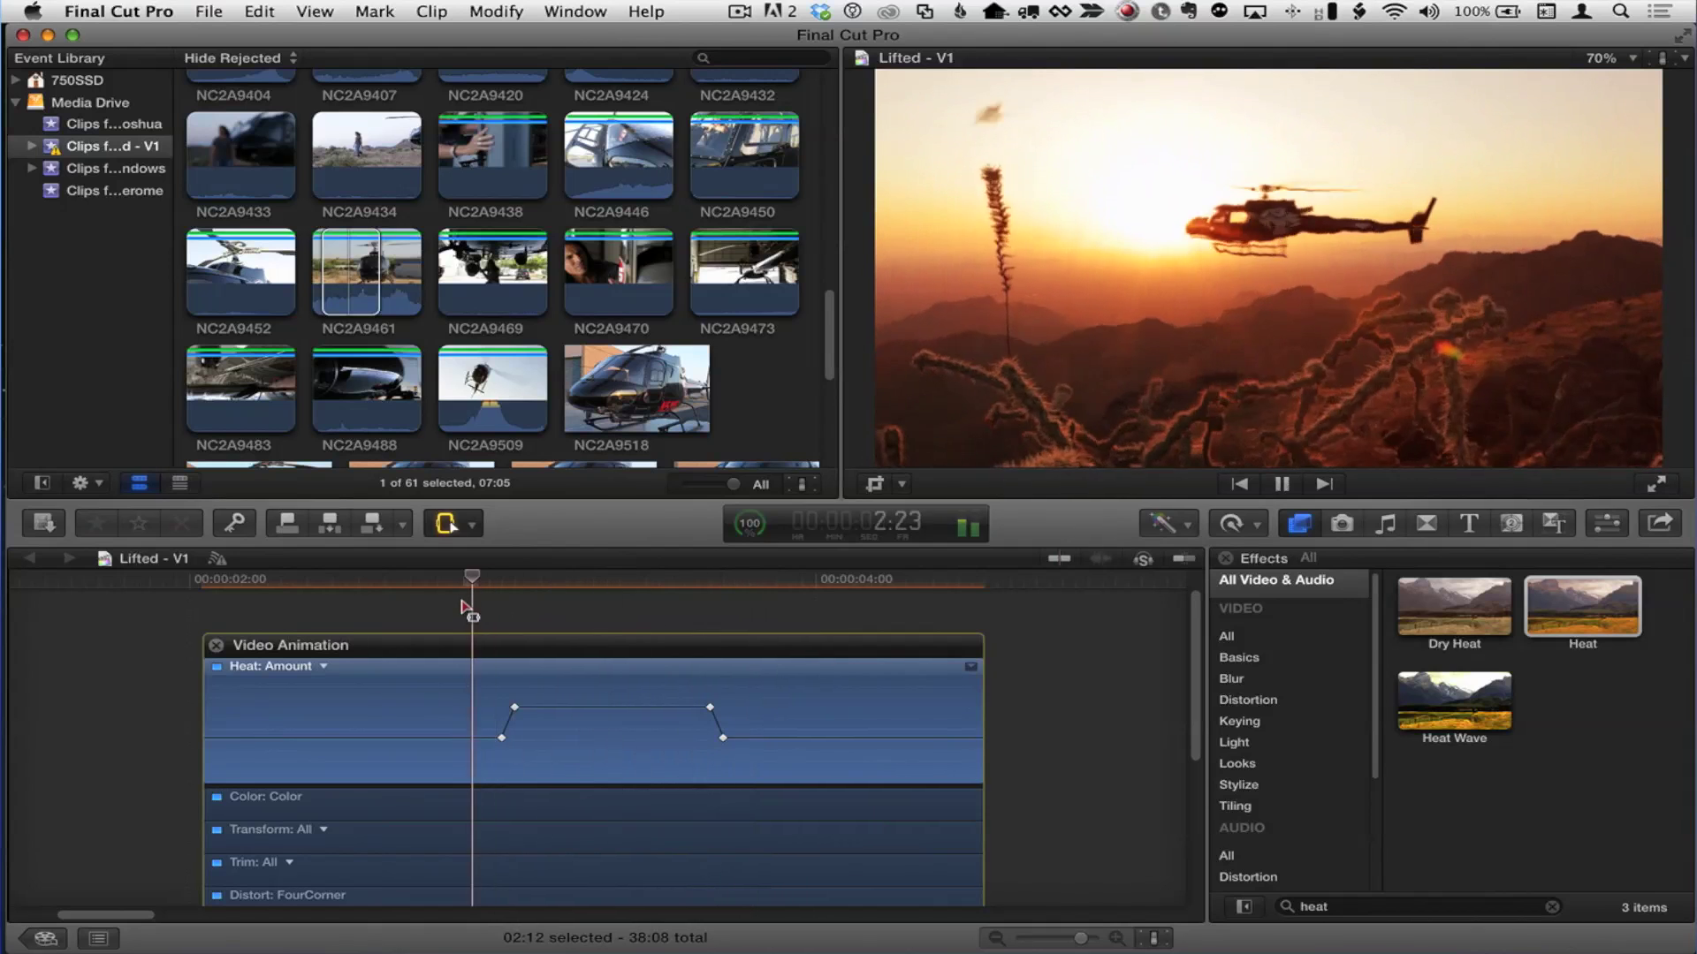
key(space)
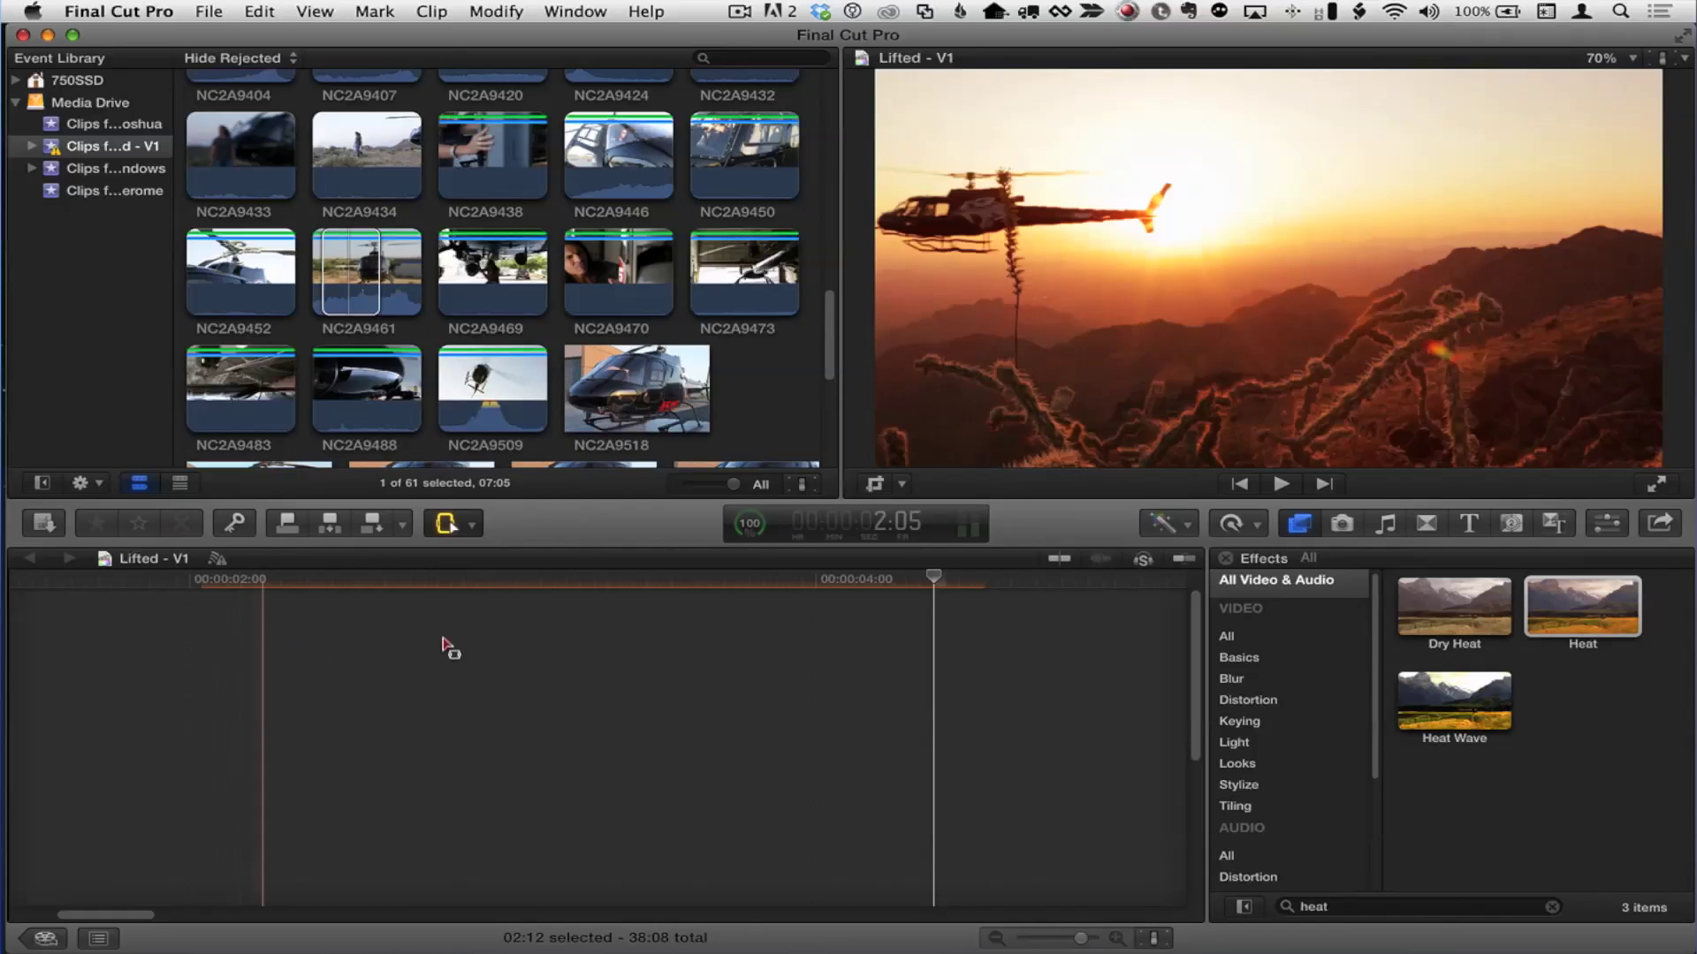
Step: Delete the Heat effect from NC2A9420 in its video animation and close the animation editor
key(shift+z)
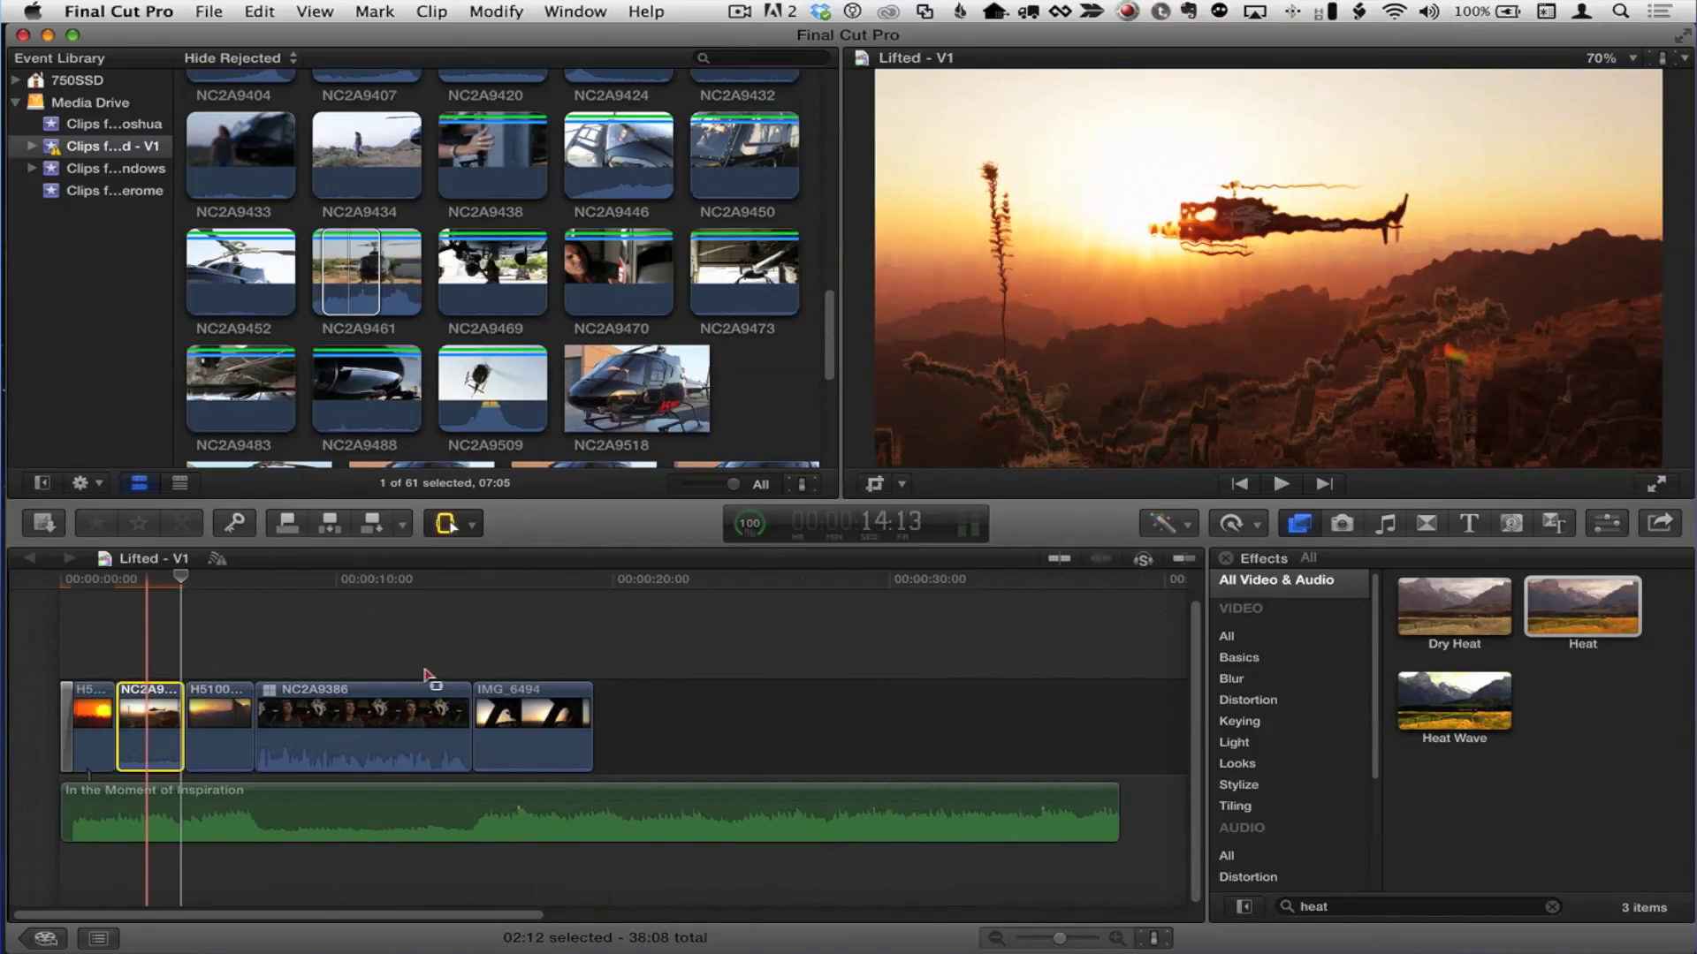
click(159, 640)
key(super+equal)
key(super+equal)
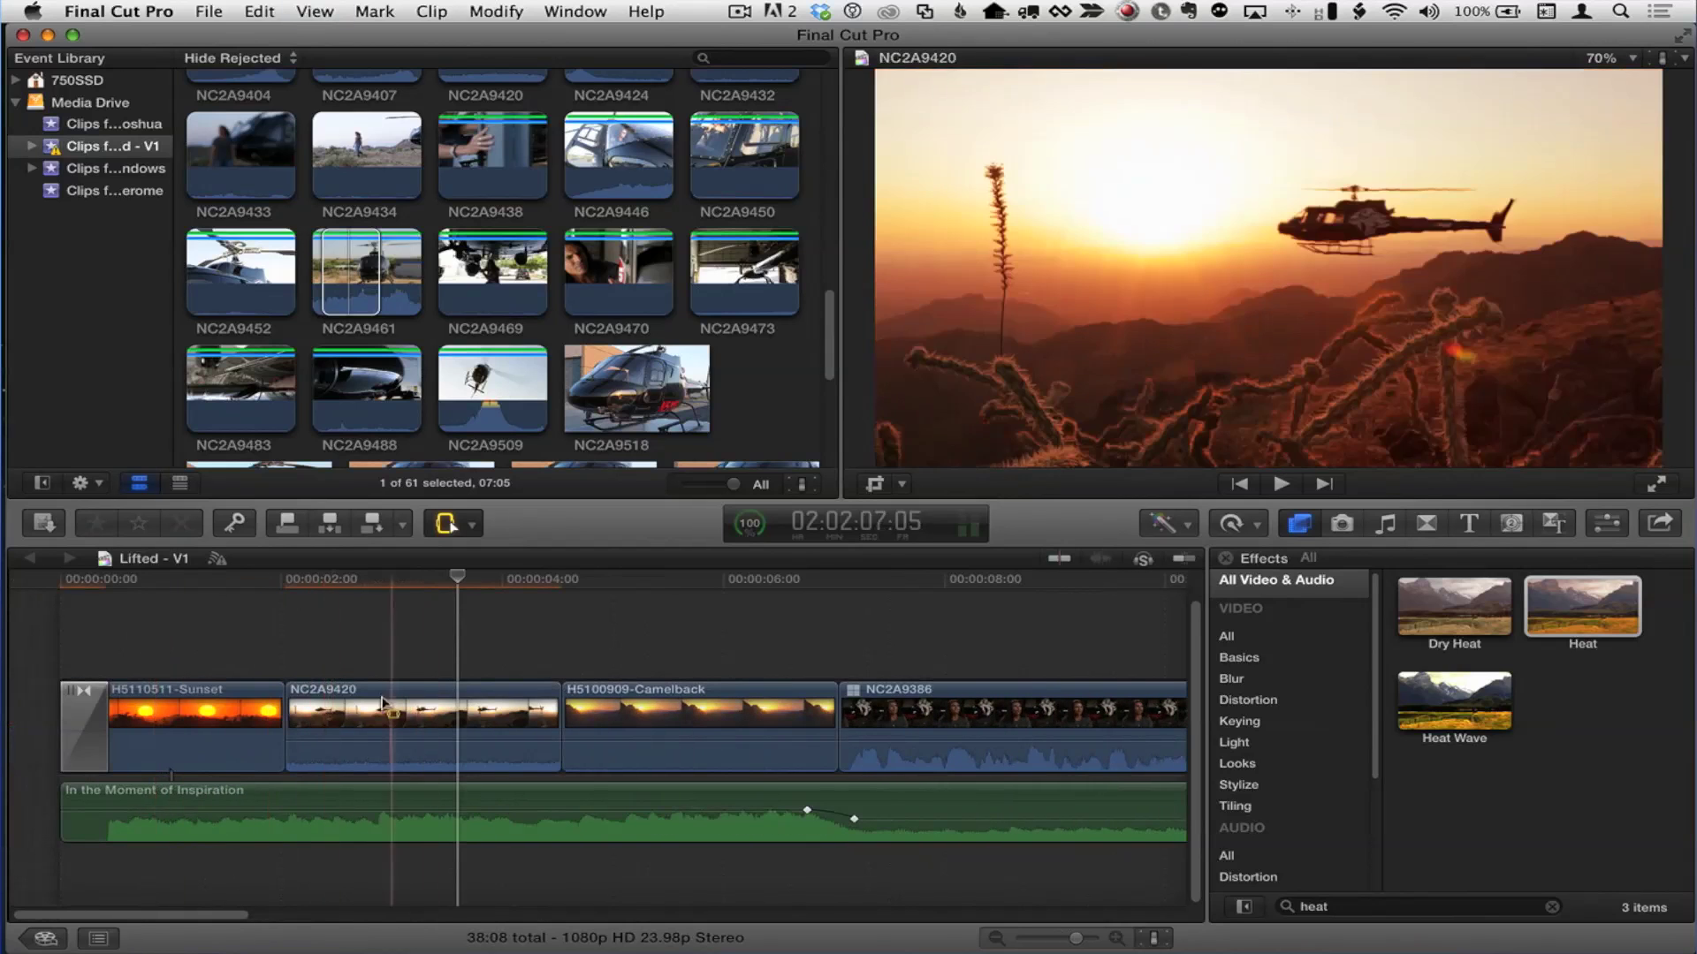
click(380, 704)
key(s)
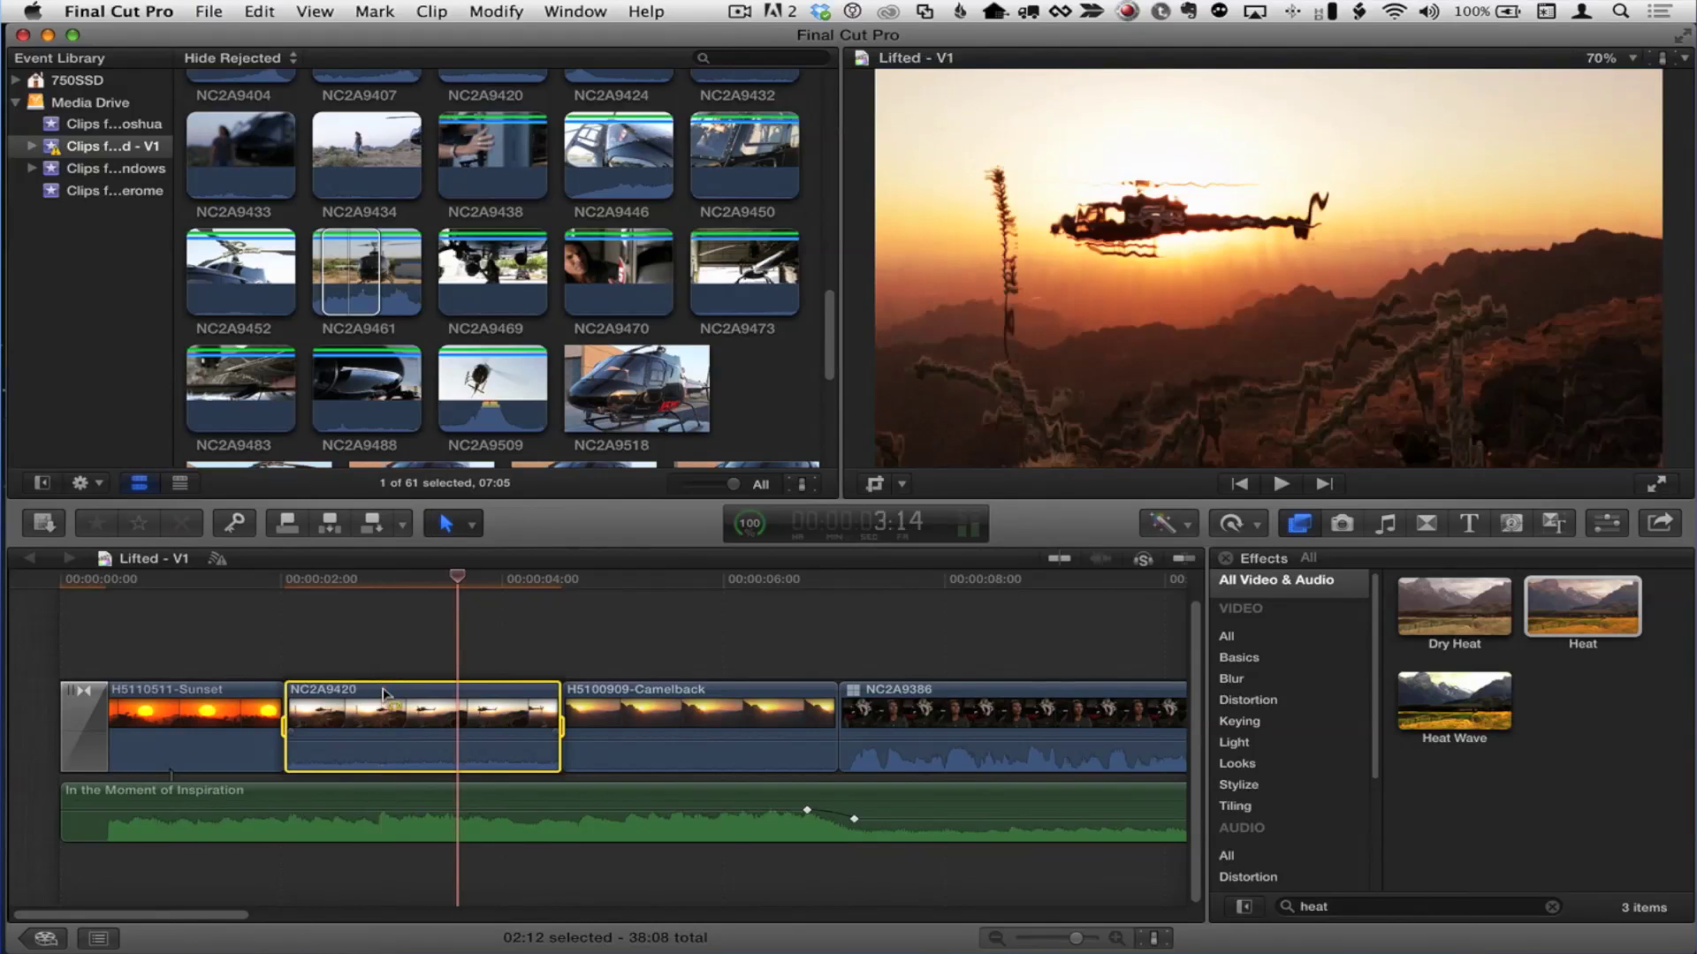
click(396, 654)
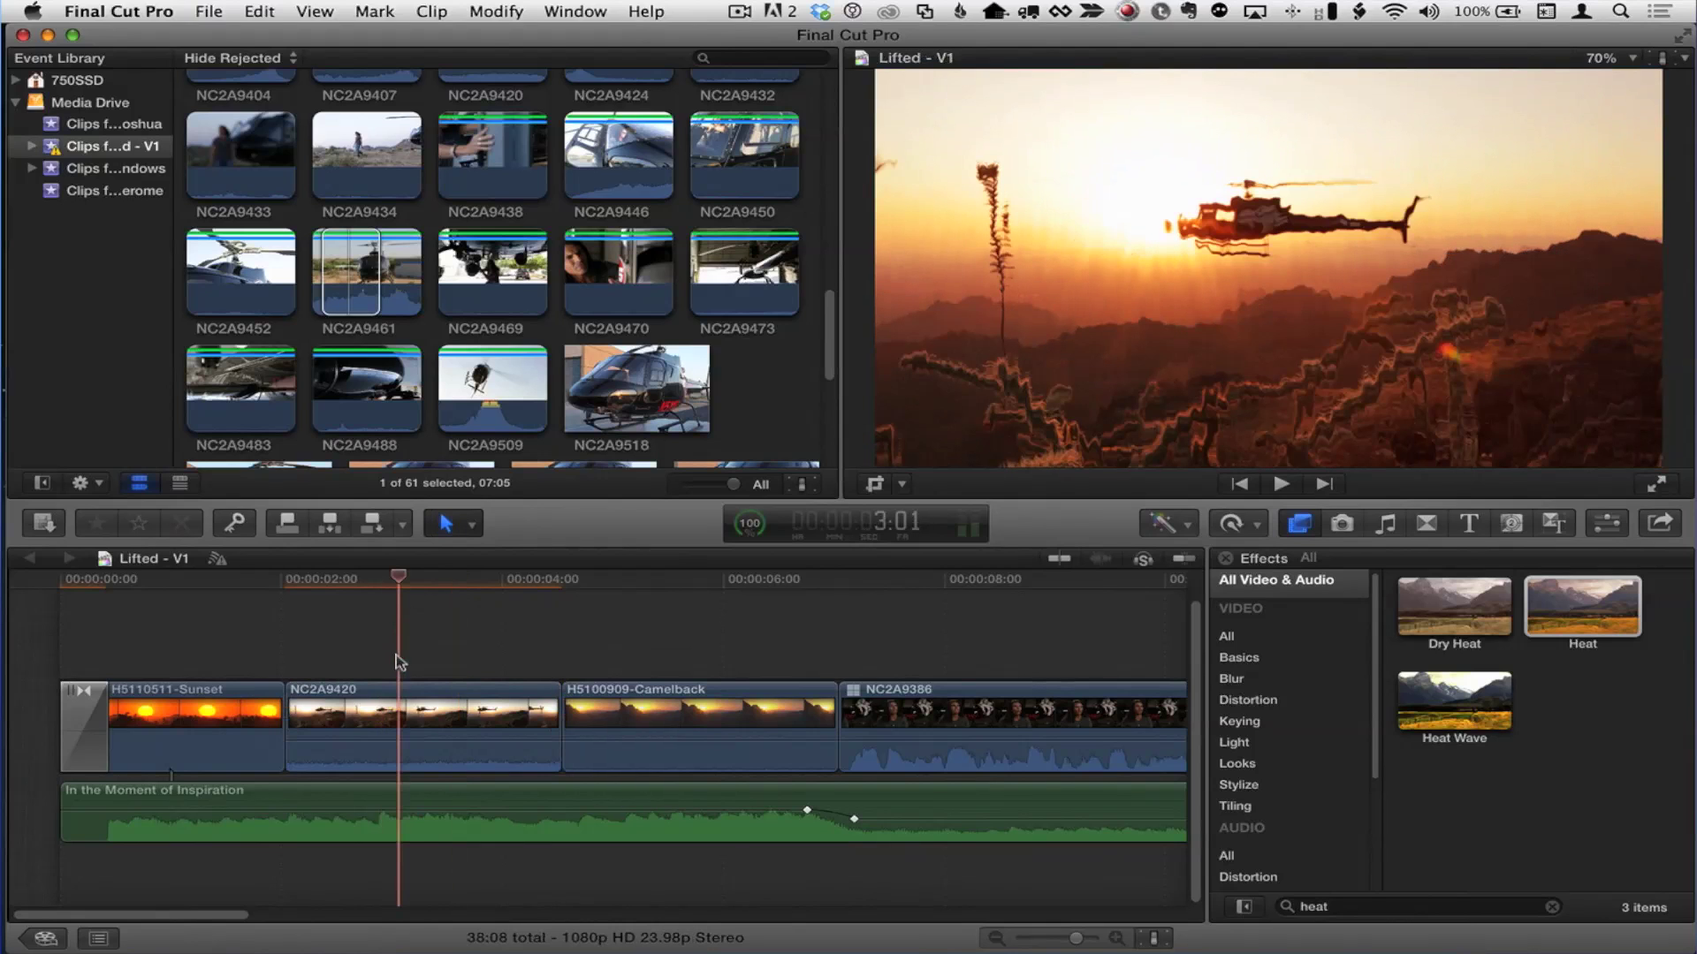
click(404, 699)
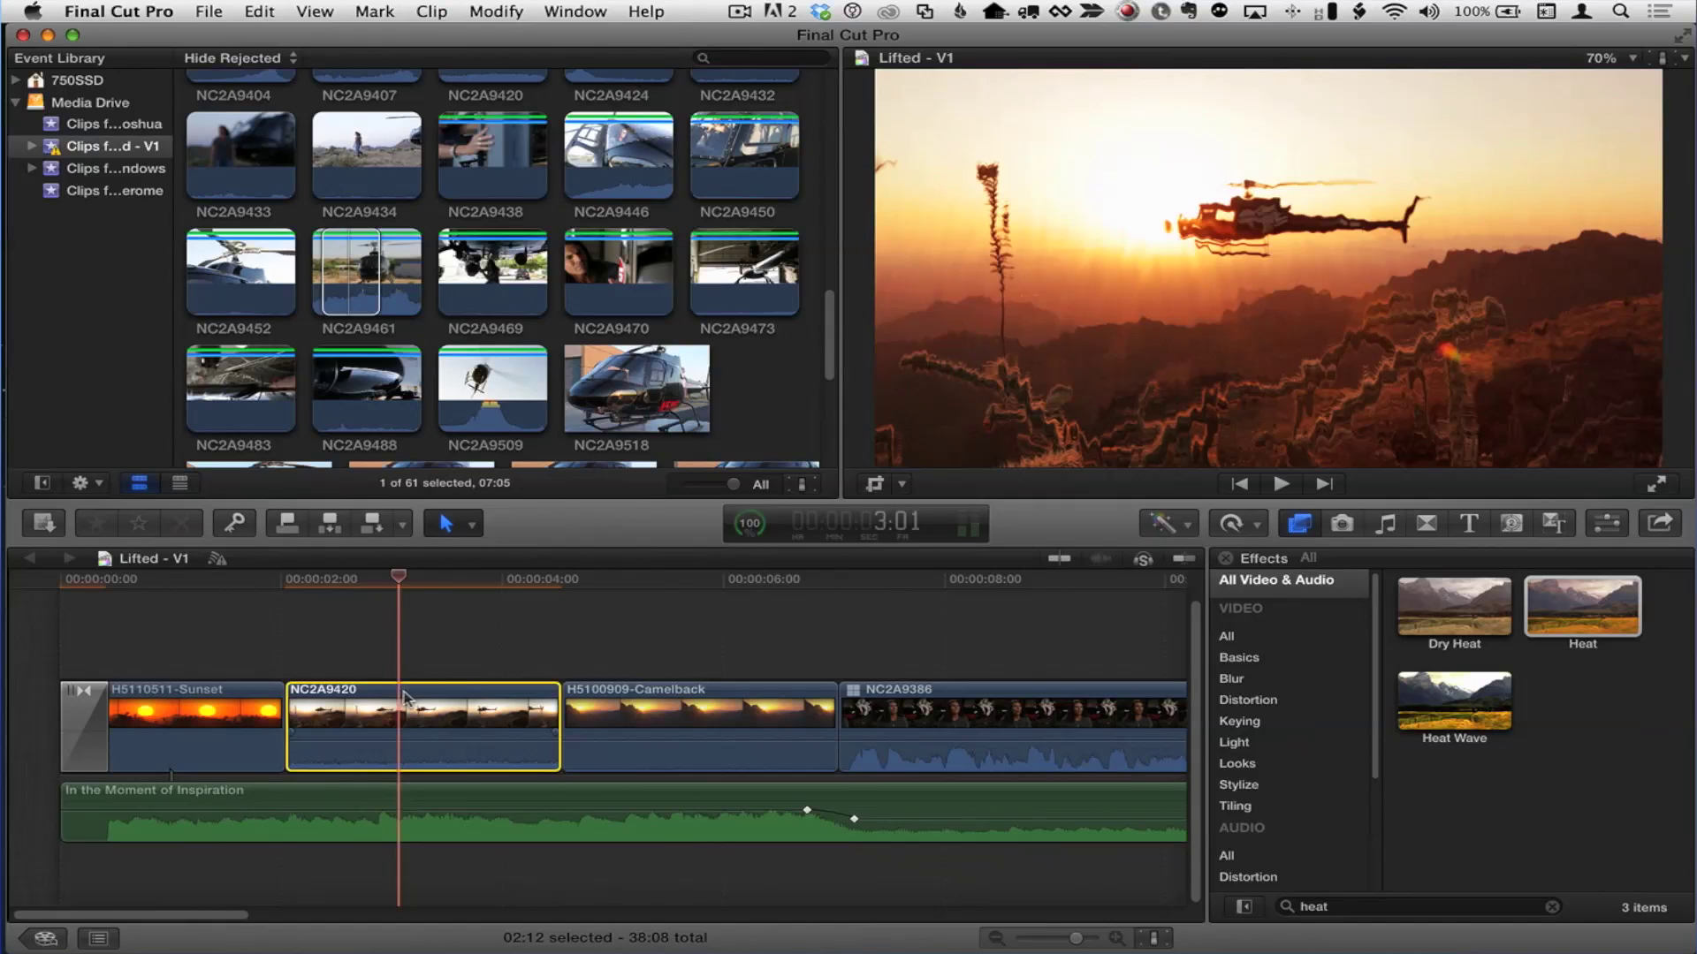
key(ctrl+v)
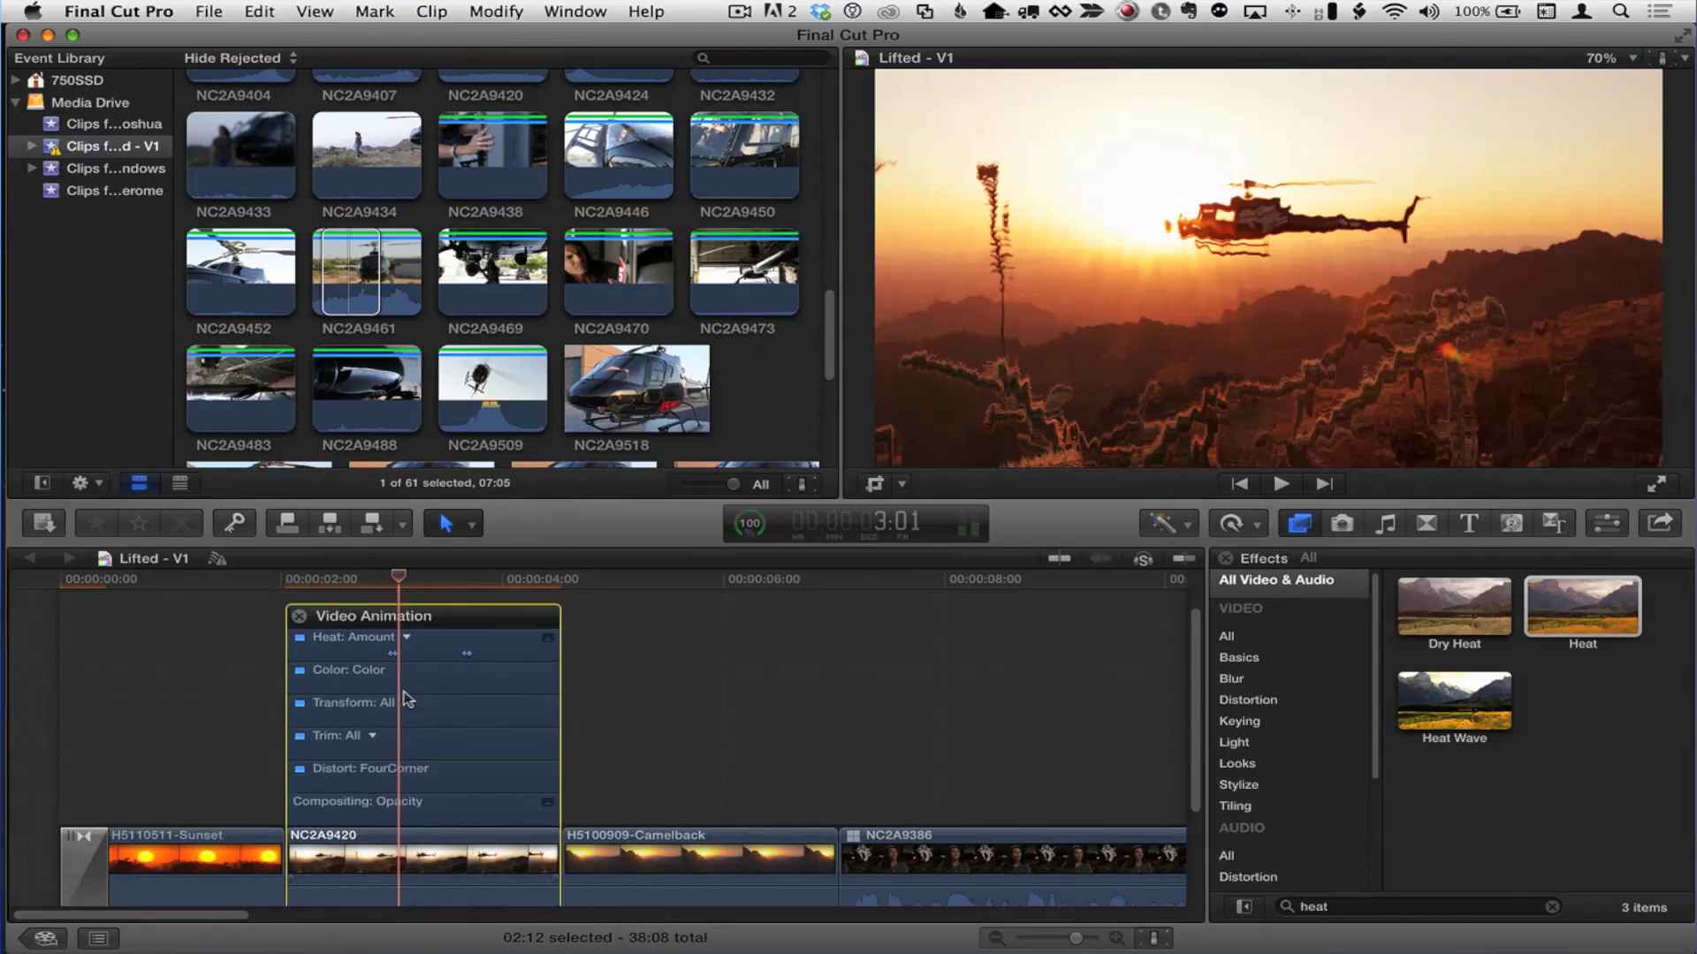
click(341, 681)
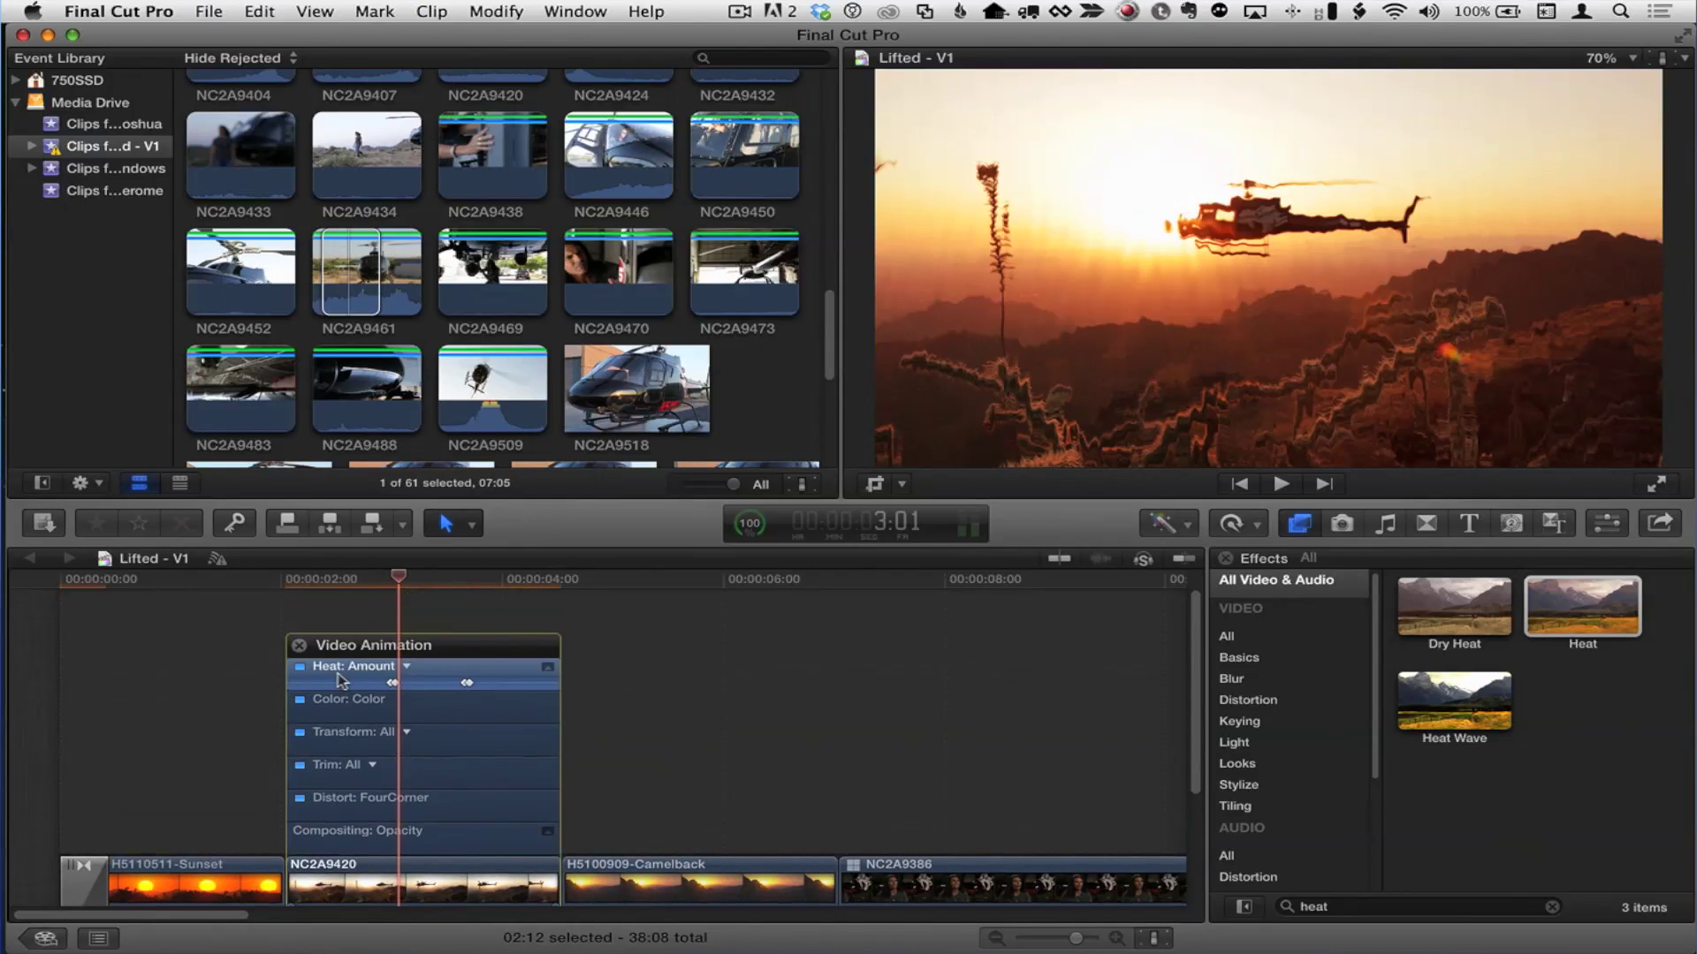
key(Delete)
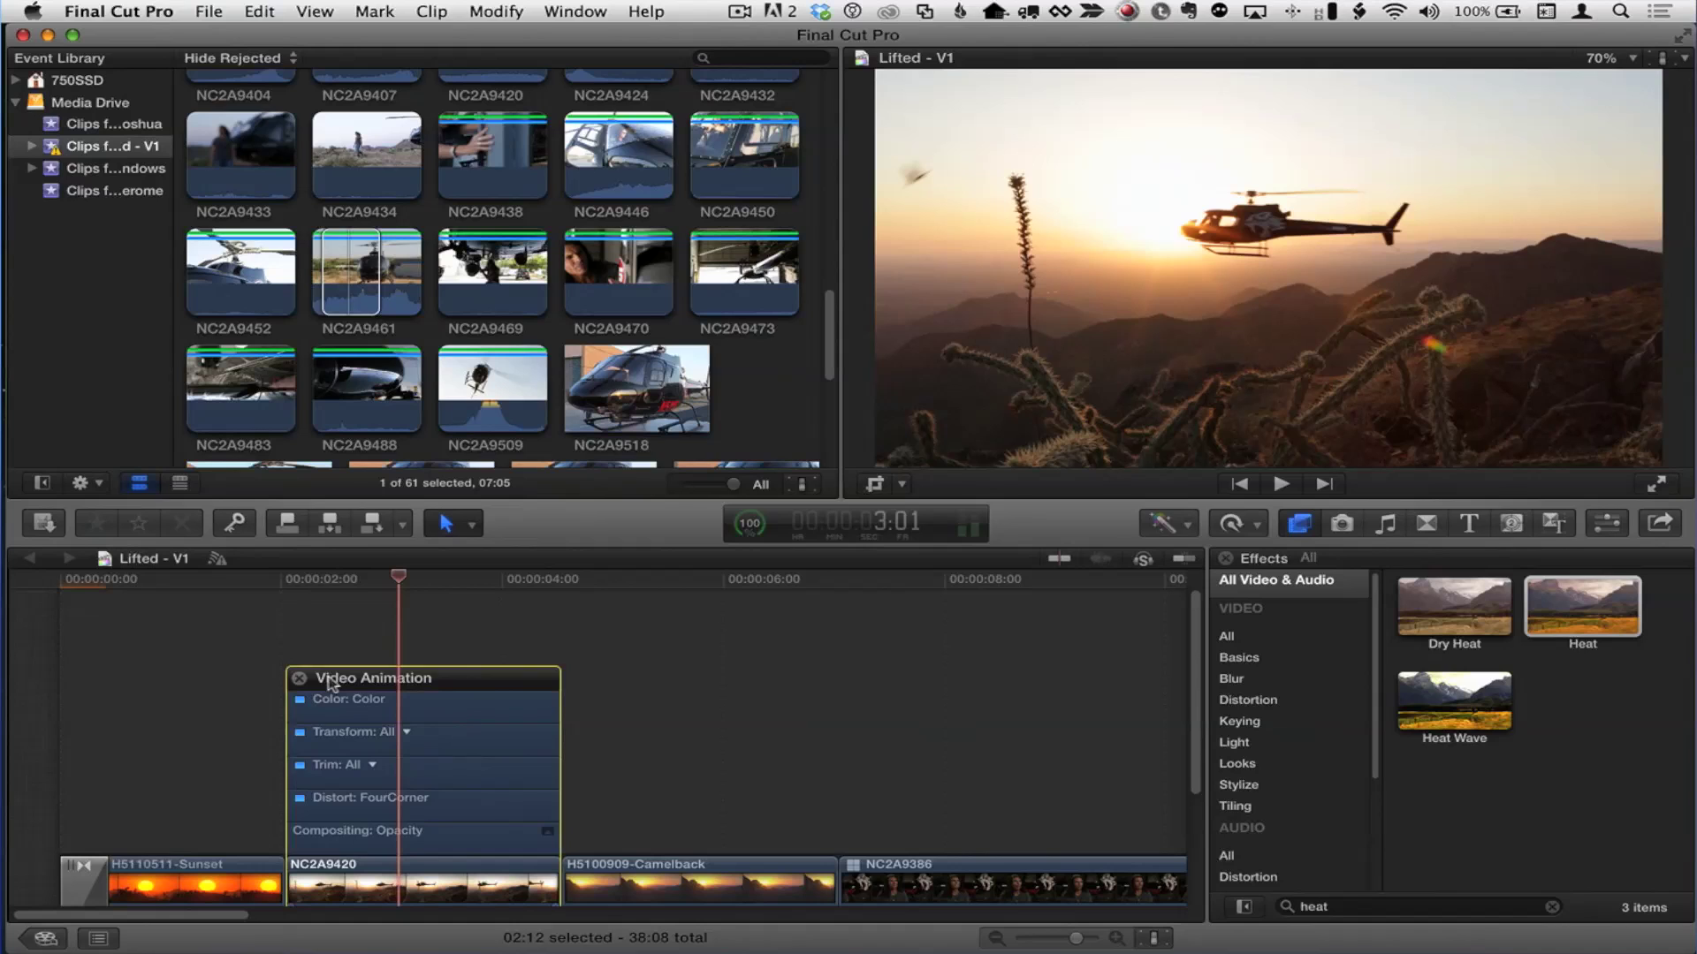
click(301, 679)
scroll(437, 664, down, 3)
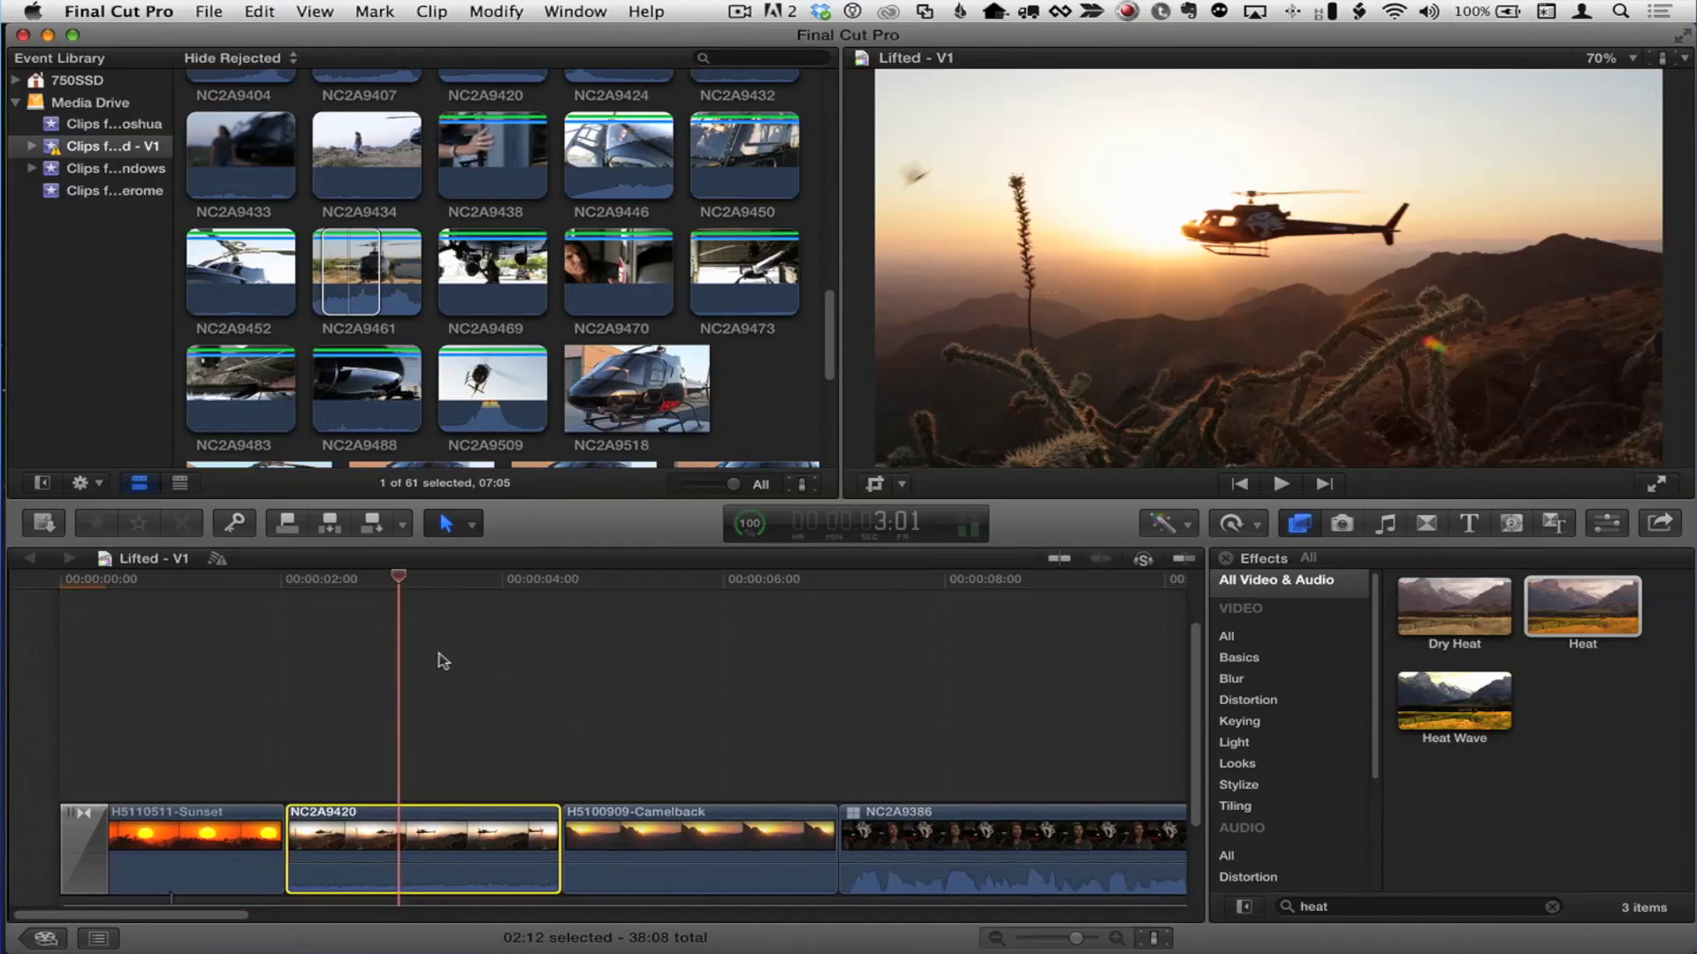
Step: Try selecting an 00:18 range near the start of NC2A9420 with the Range Selection tool, and clear it
click(335, 654)
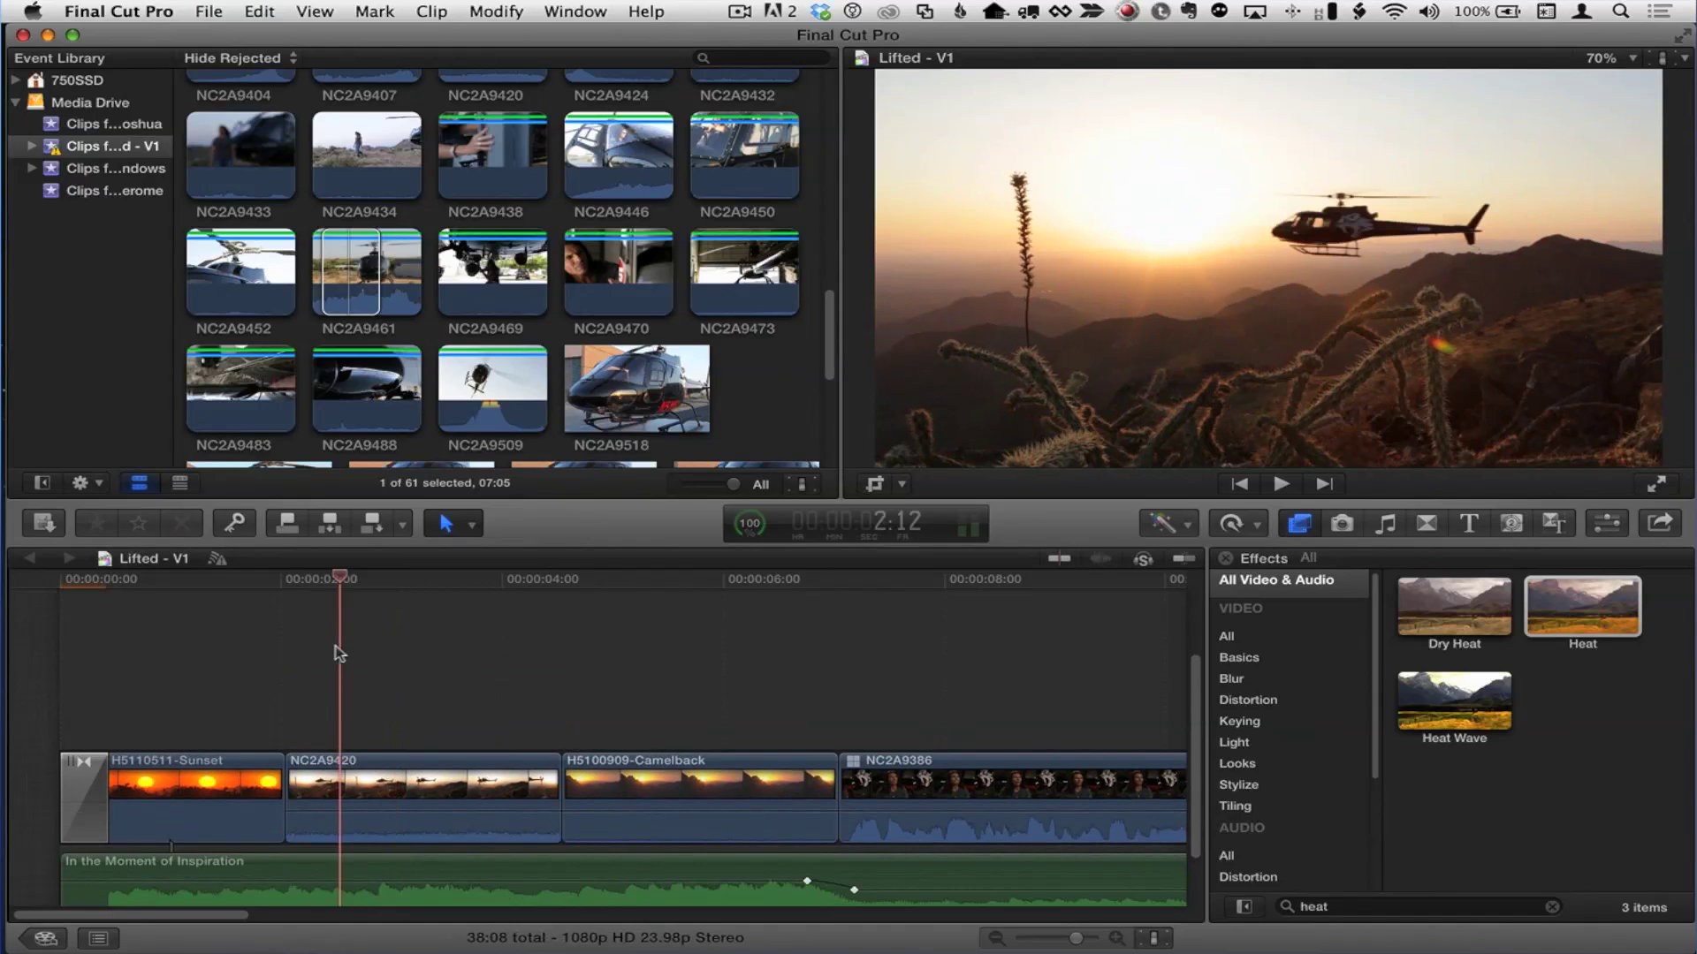
key(ctrl+equal)
key(ctrl+equal)
drag(339, 577, 676, 580)
drag(762, 619, 242, 666)
click(471, 526)
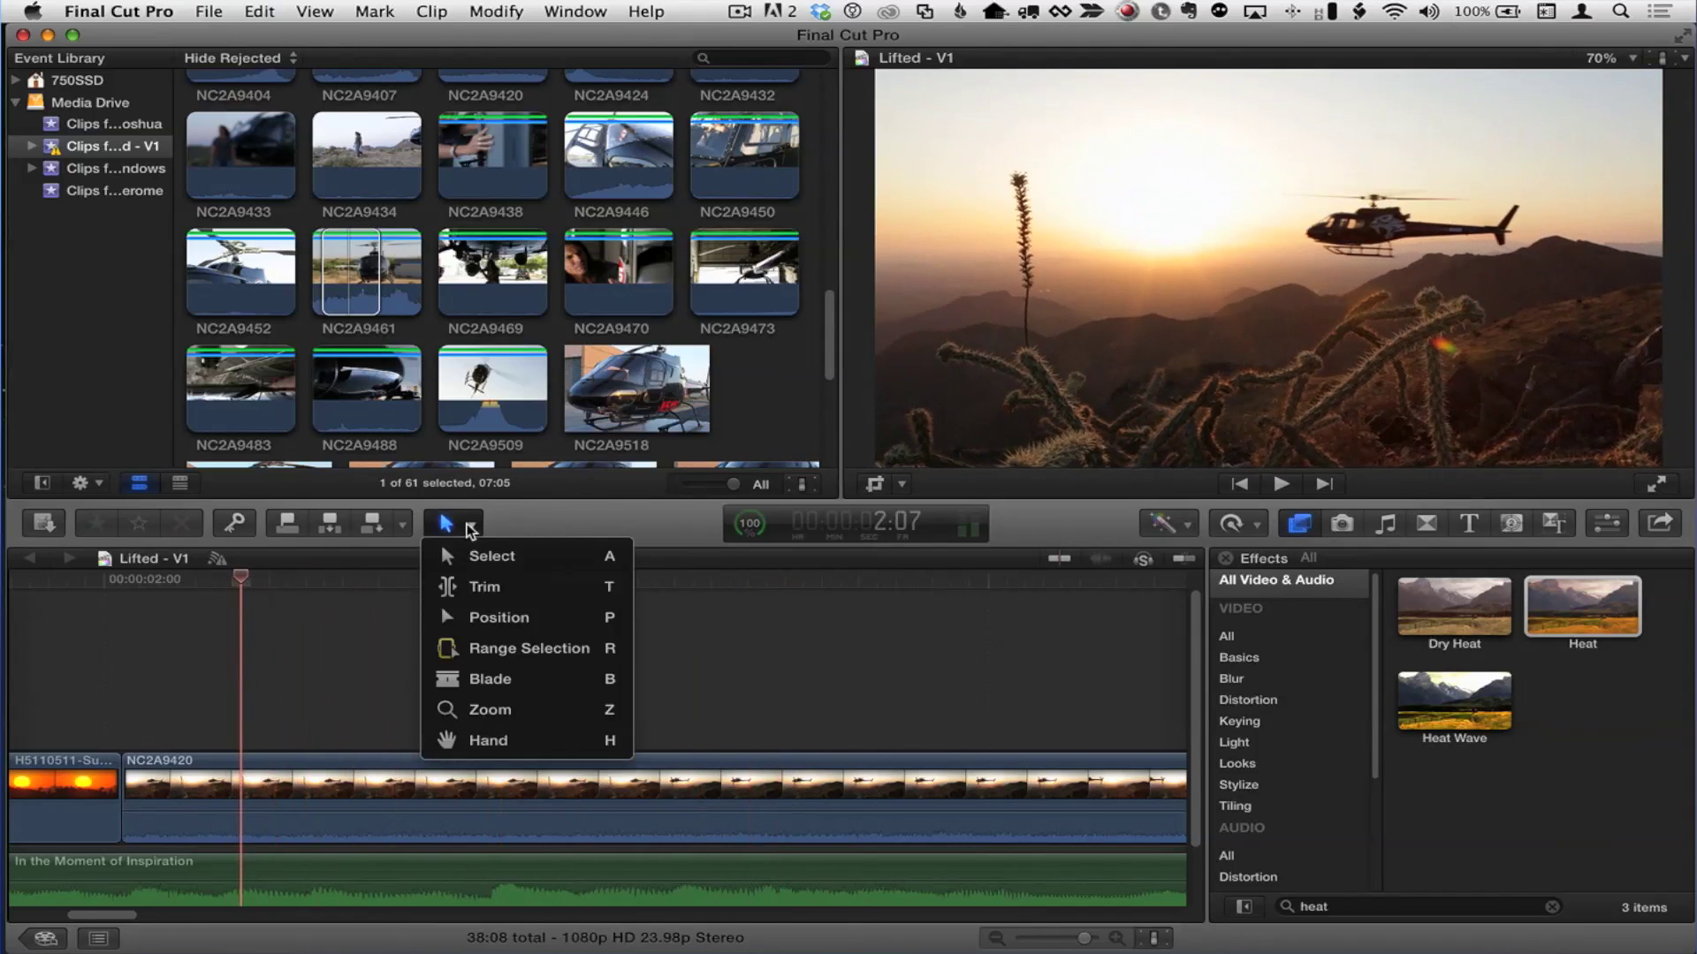
click(482, 645)
drag(215, 771, 546, 791)
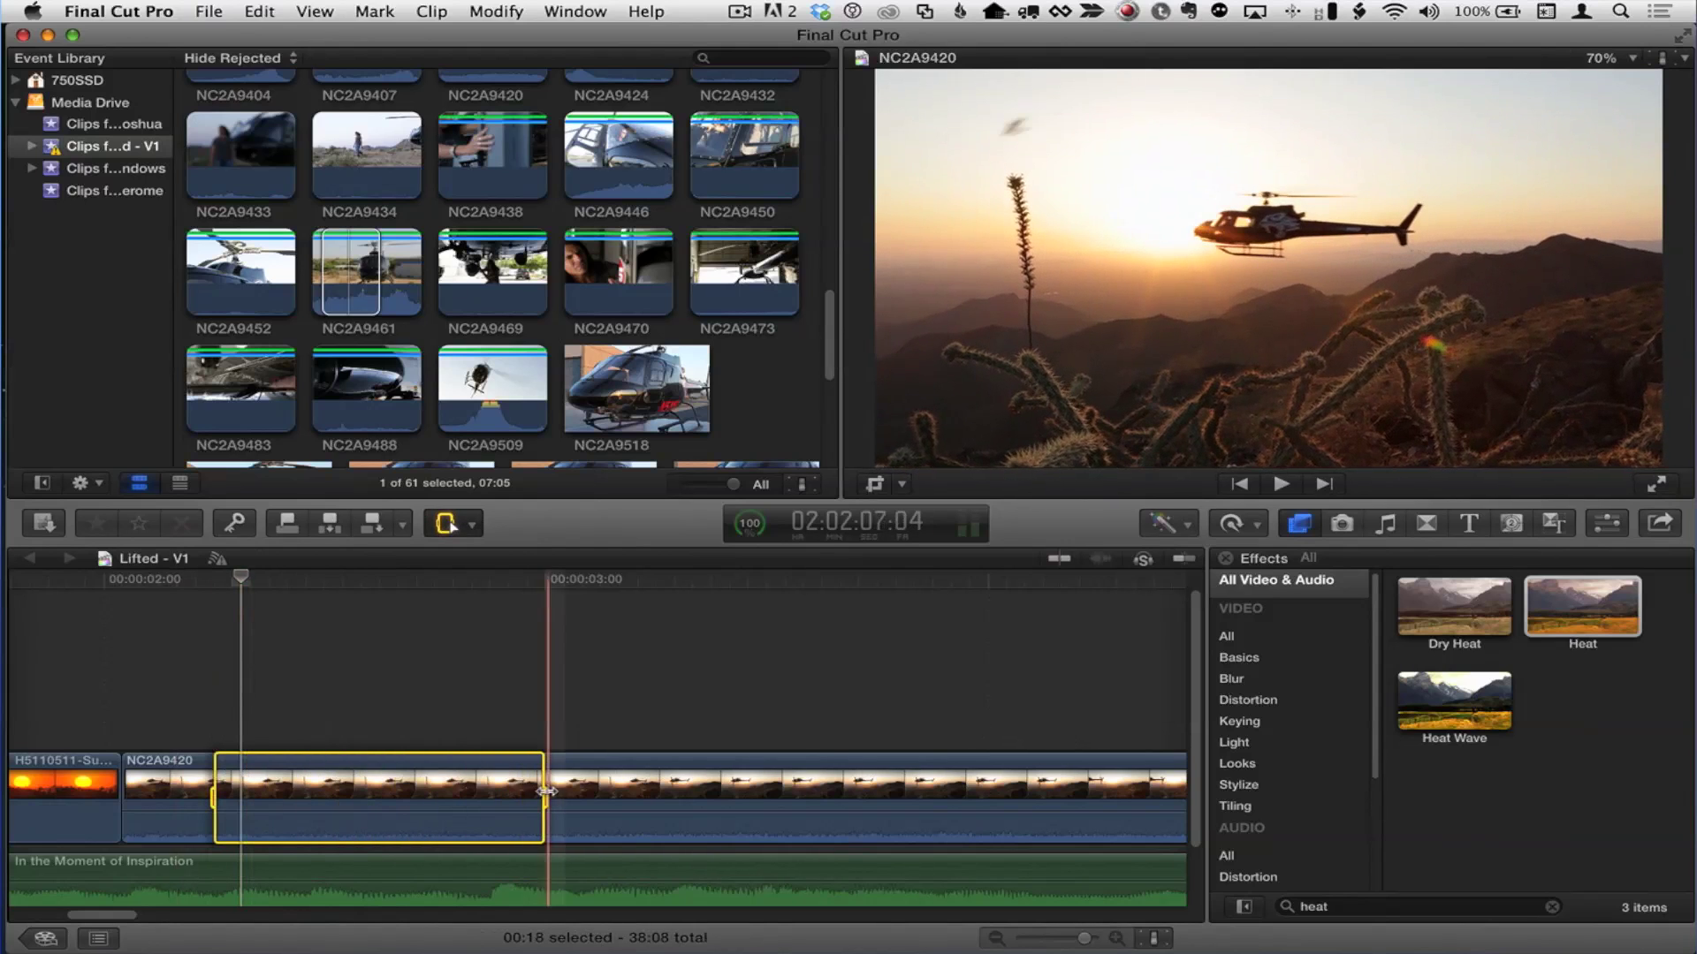
click(406, 710)
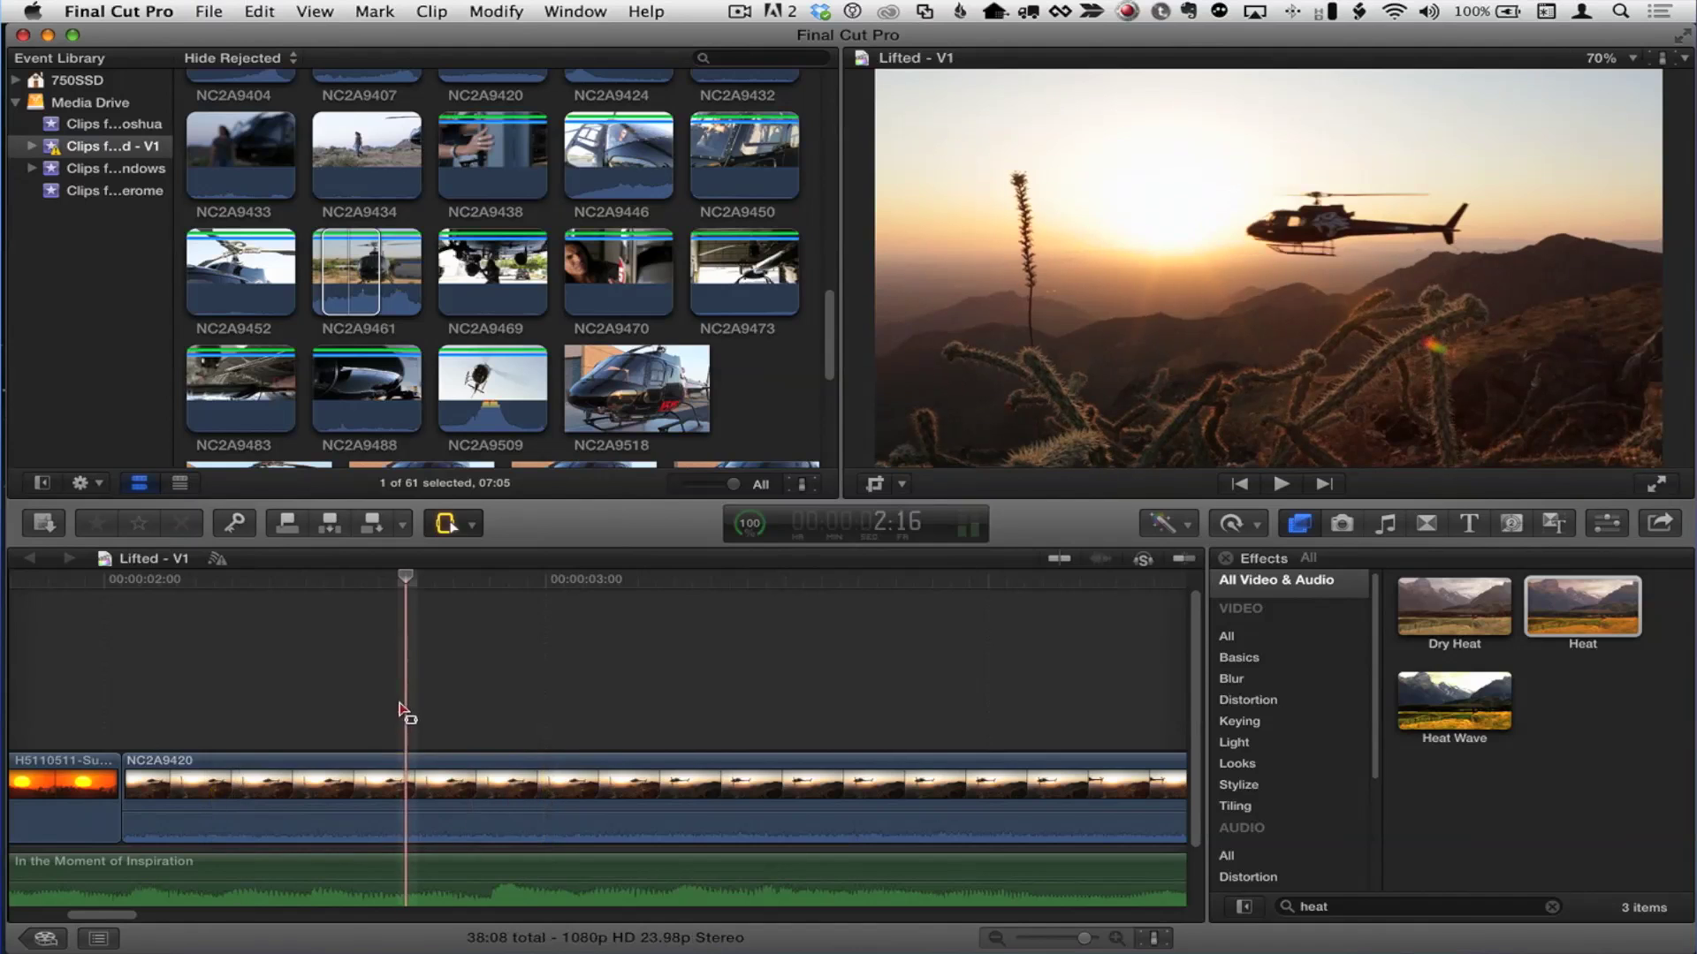
Step: Select the whole NC2A9420 clip and show its Retiming editor
key(a)
click(364, 769)
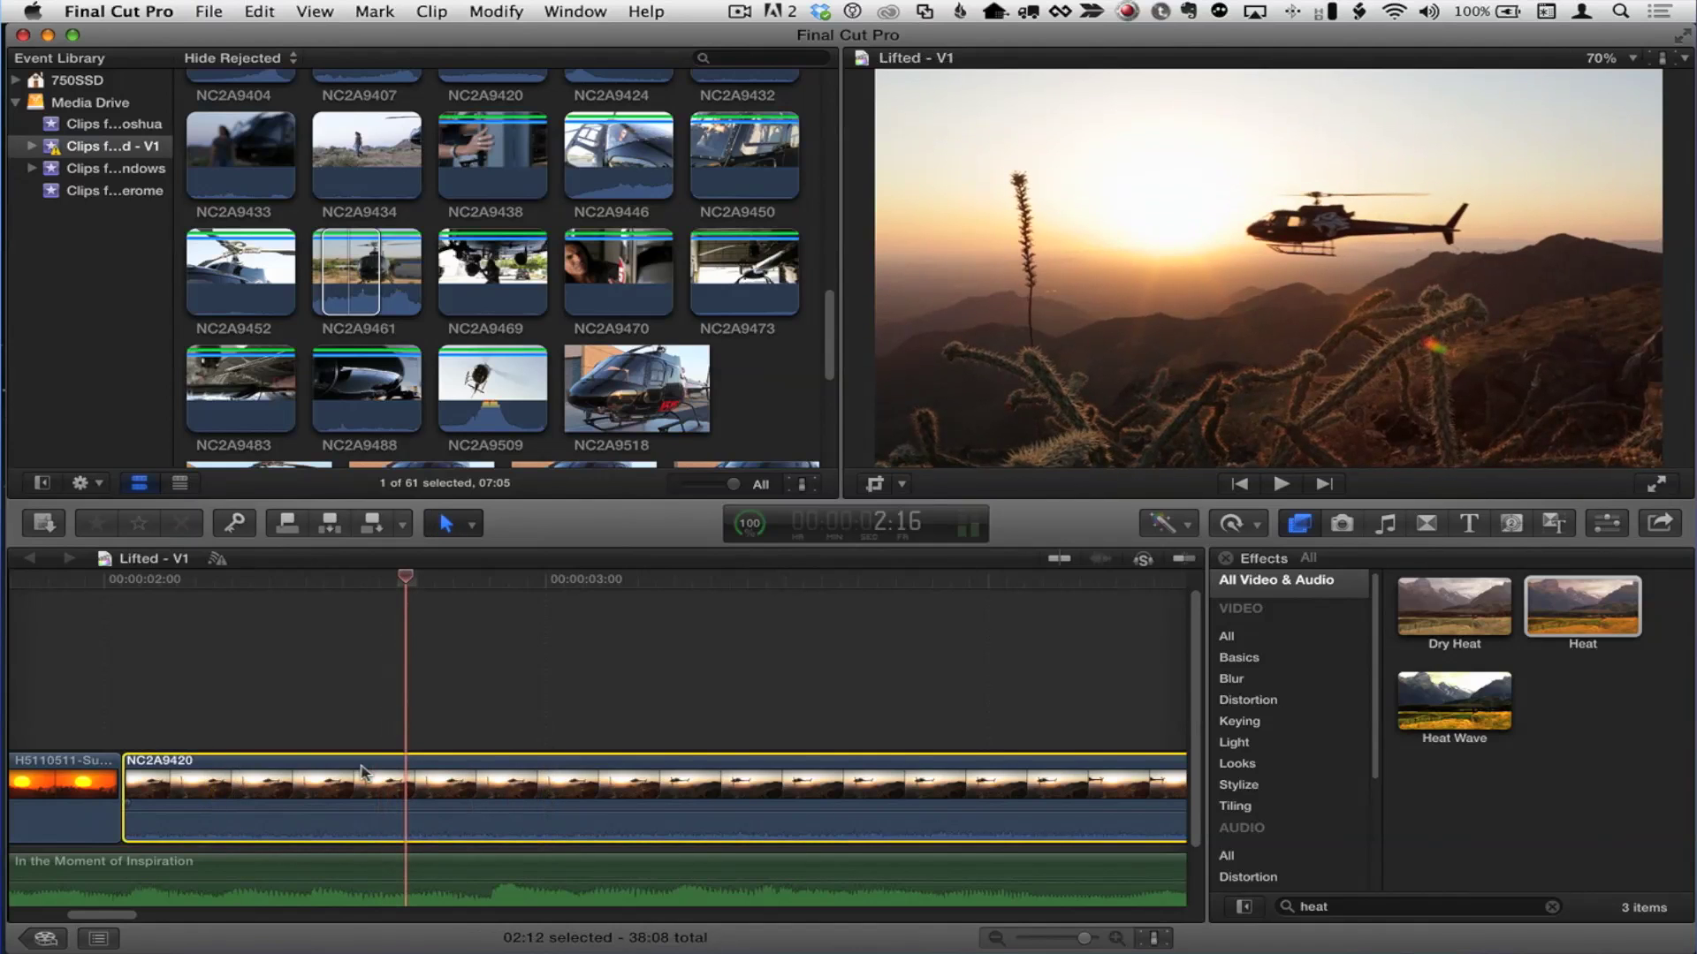
key(super+r)
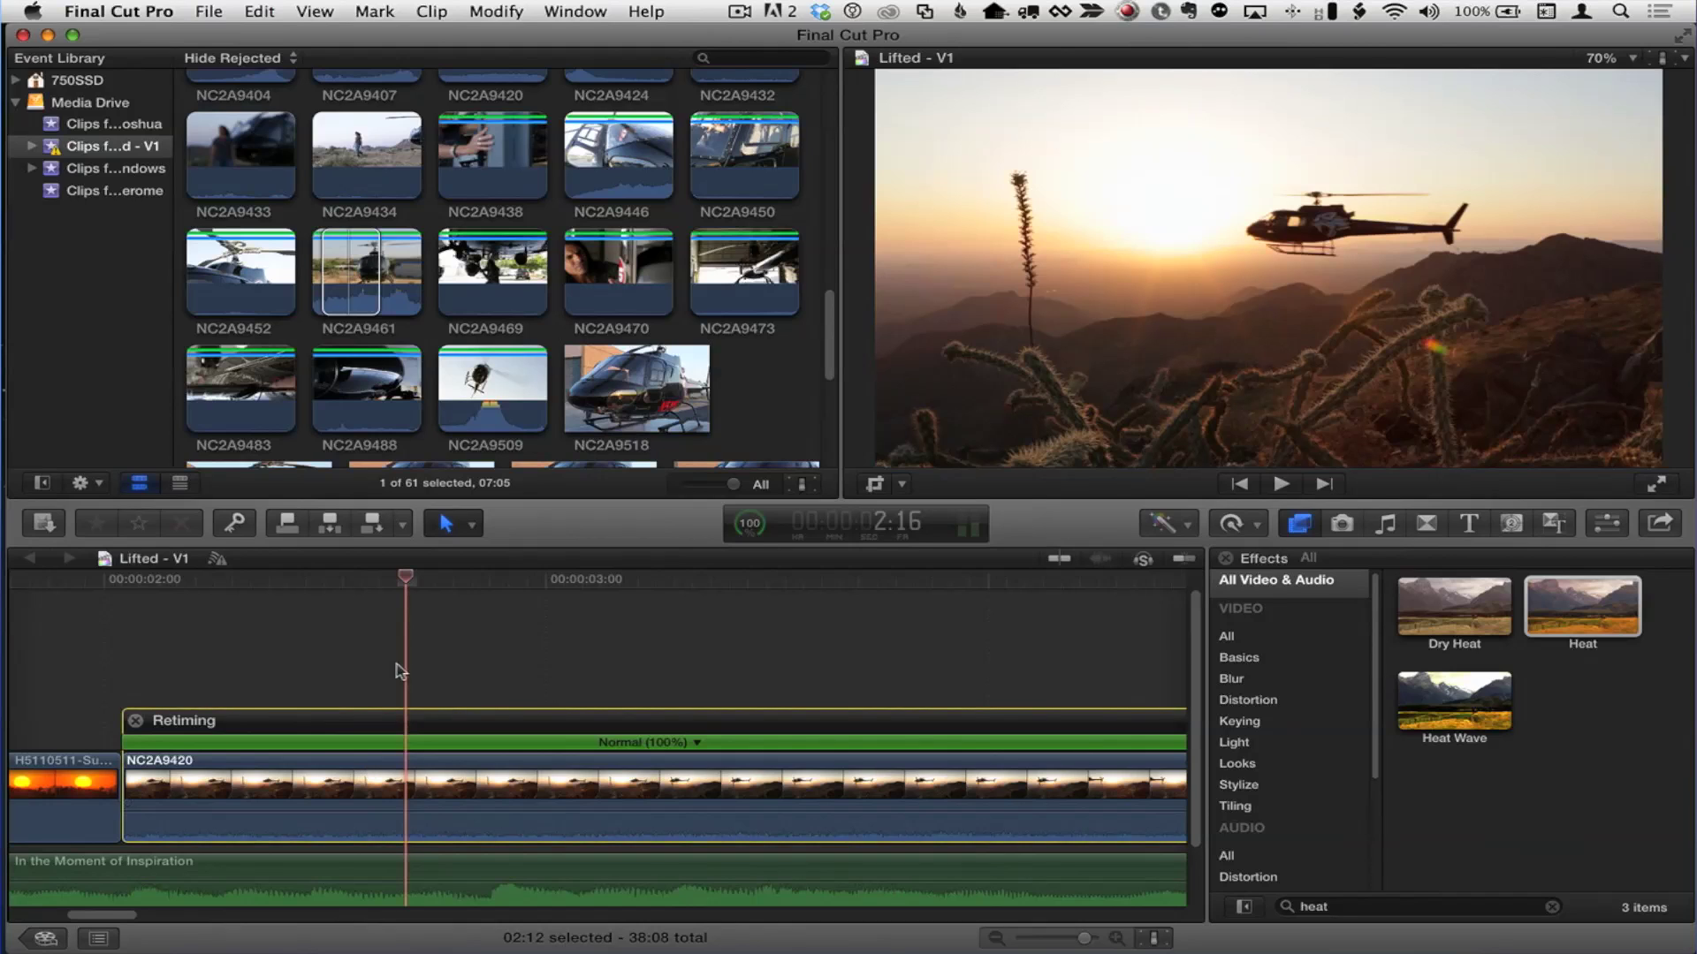
Step: Range-select about 01:05 of NC2A9420 from about 2:16 with the Range Selection tool and retime that range to Fast 2x
scroll(399, 671, right, 1)
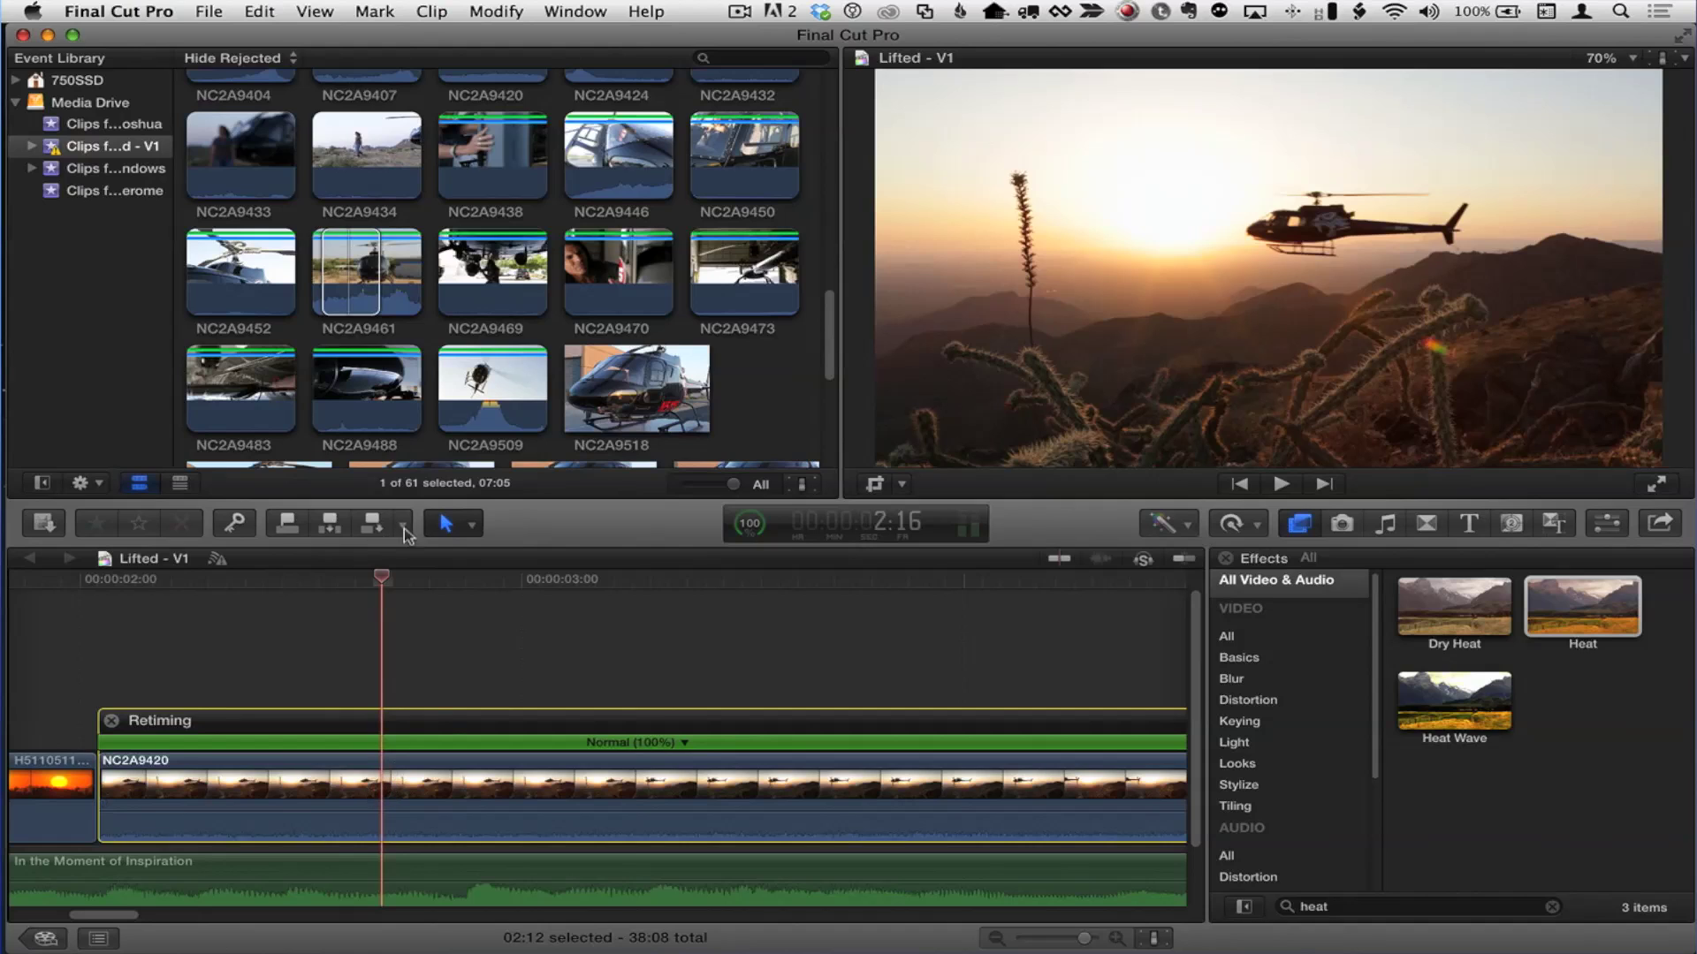
click(462, 519)
click(482, 651)
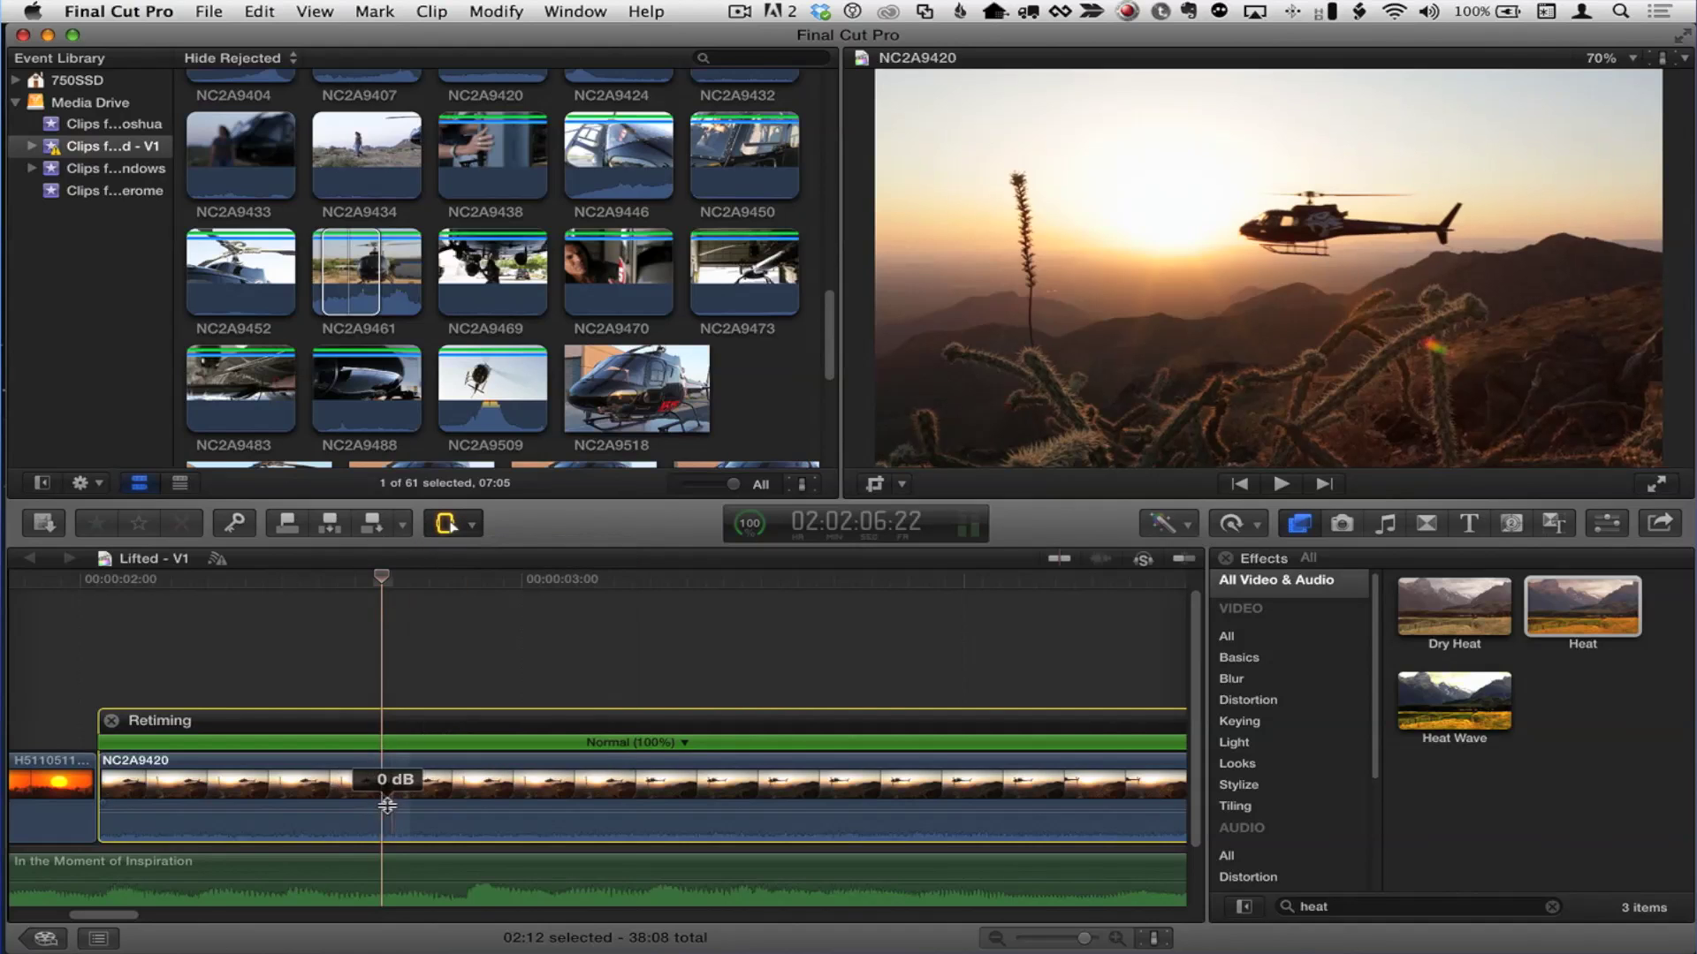
drag(371, 777, 906, 795)
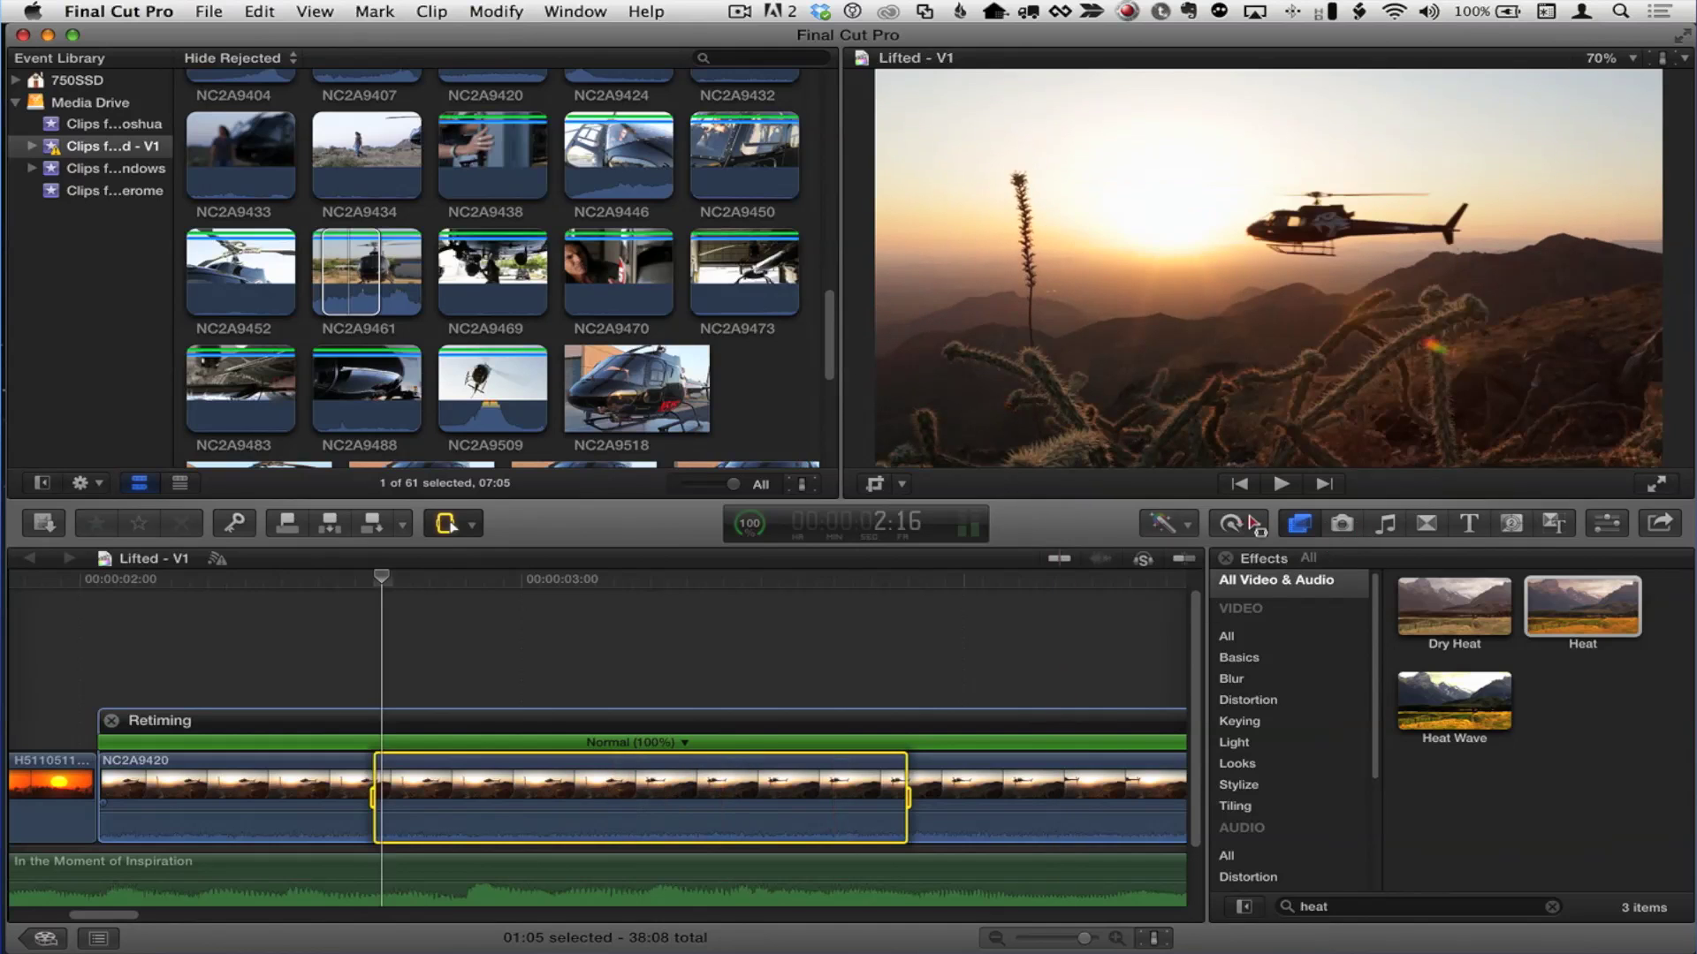
click(1256, 525)
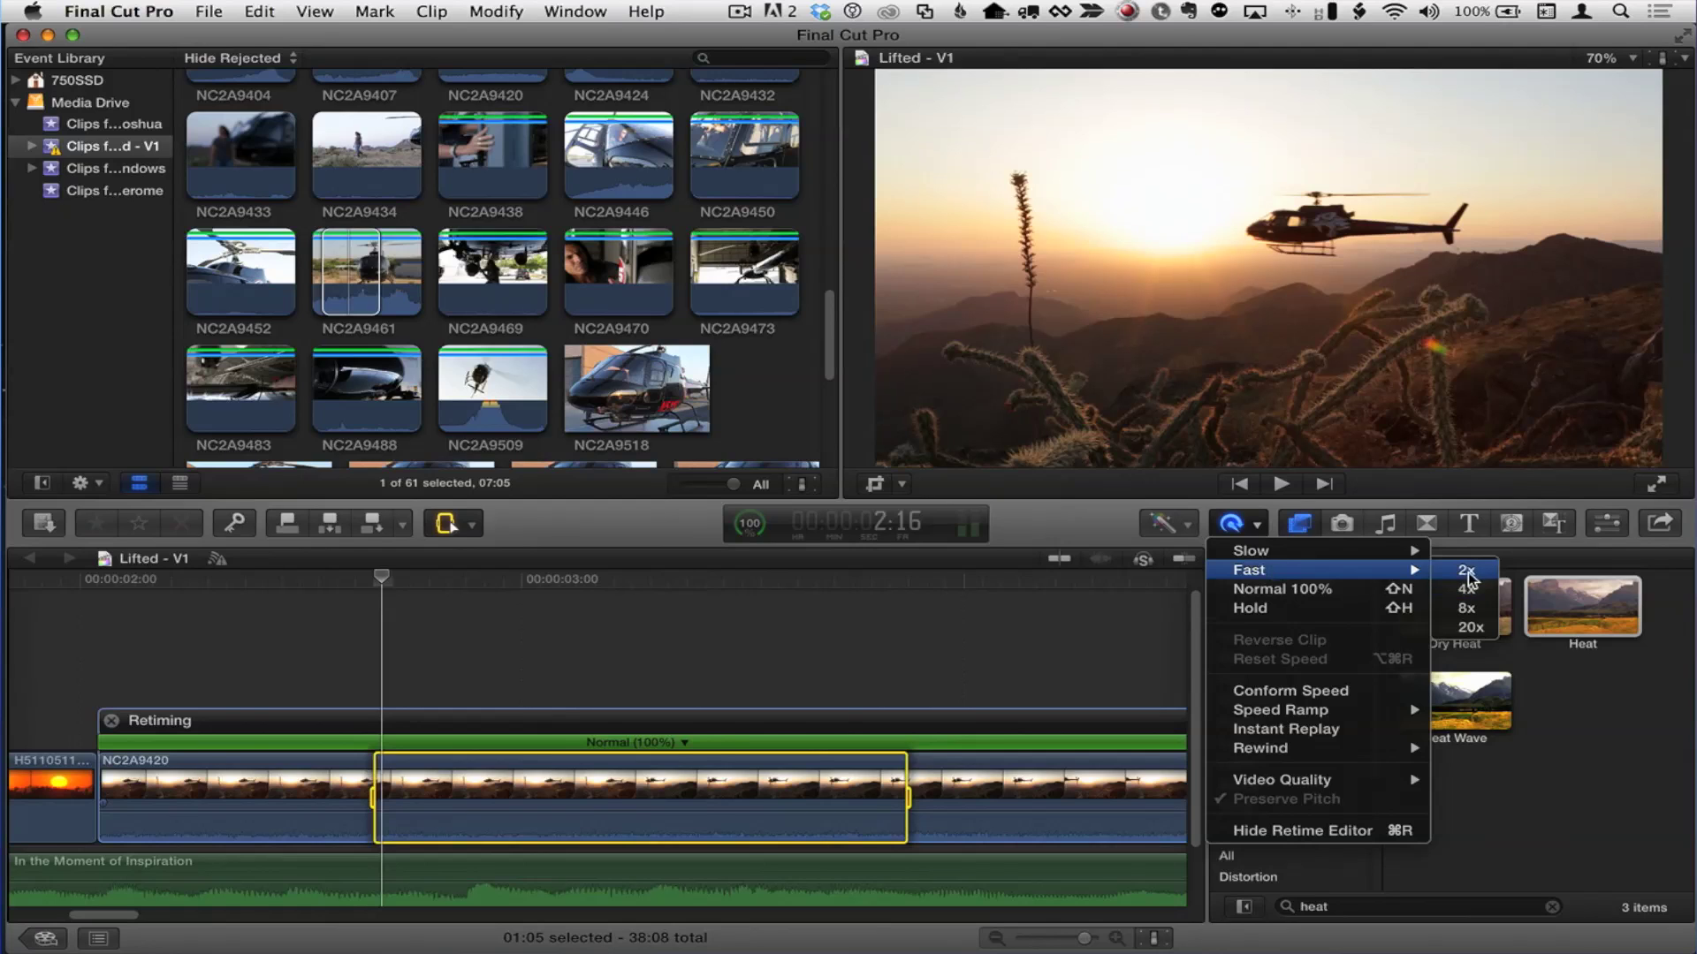
click(1467, 573)
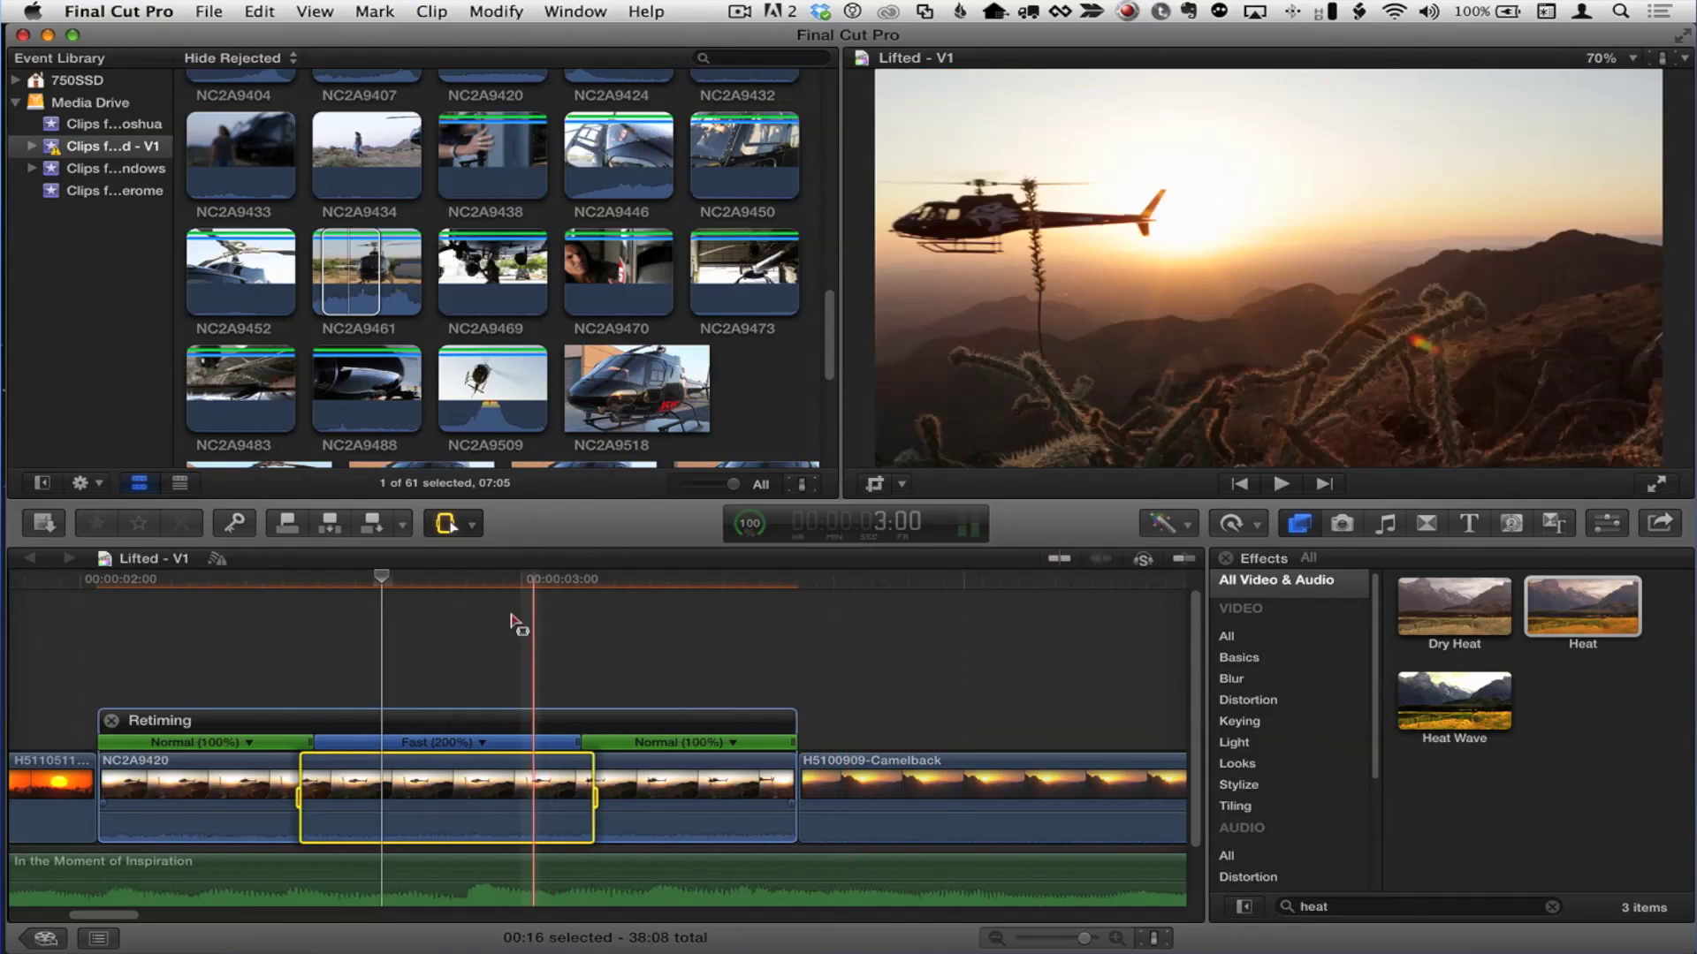
Step: Preview the retimed NC2A9420 clip from about 2:02 through its fast section
click(126, 608)
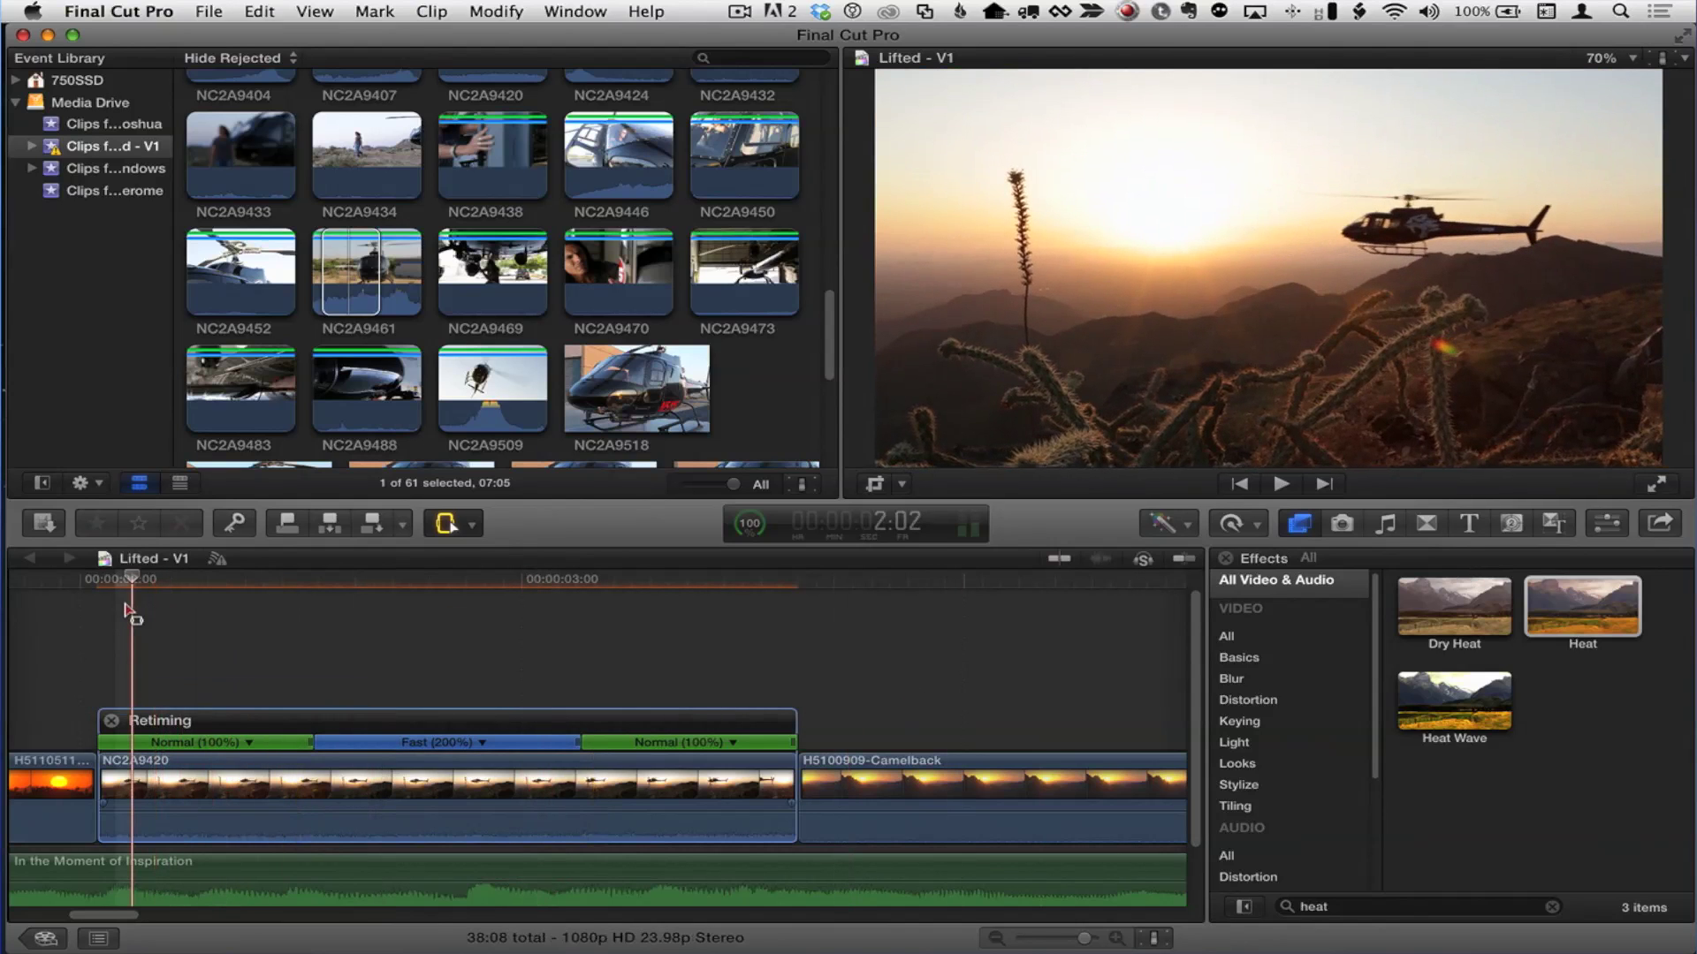
key(space)
key(space)
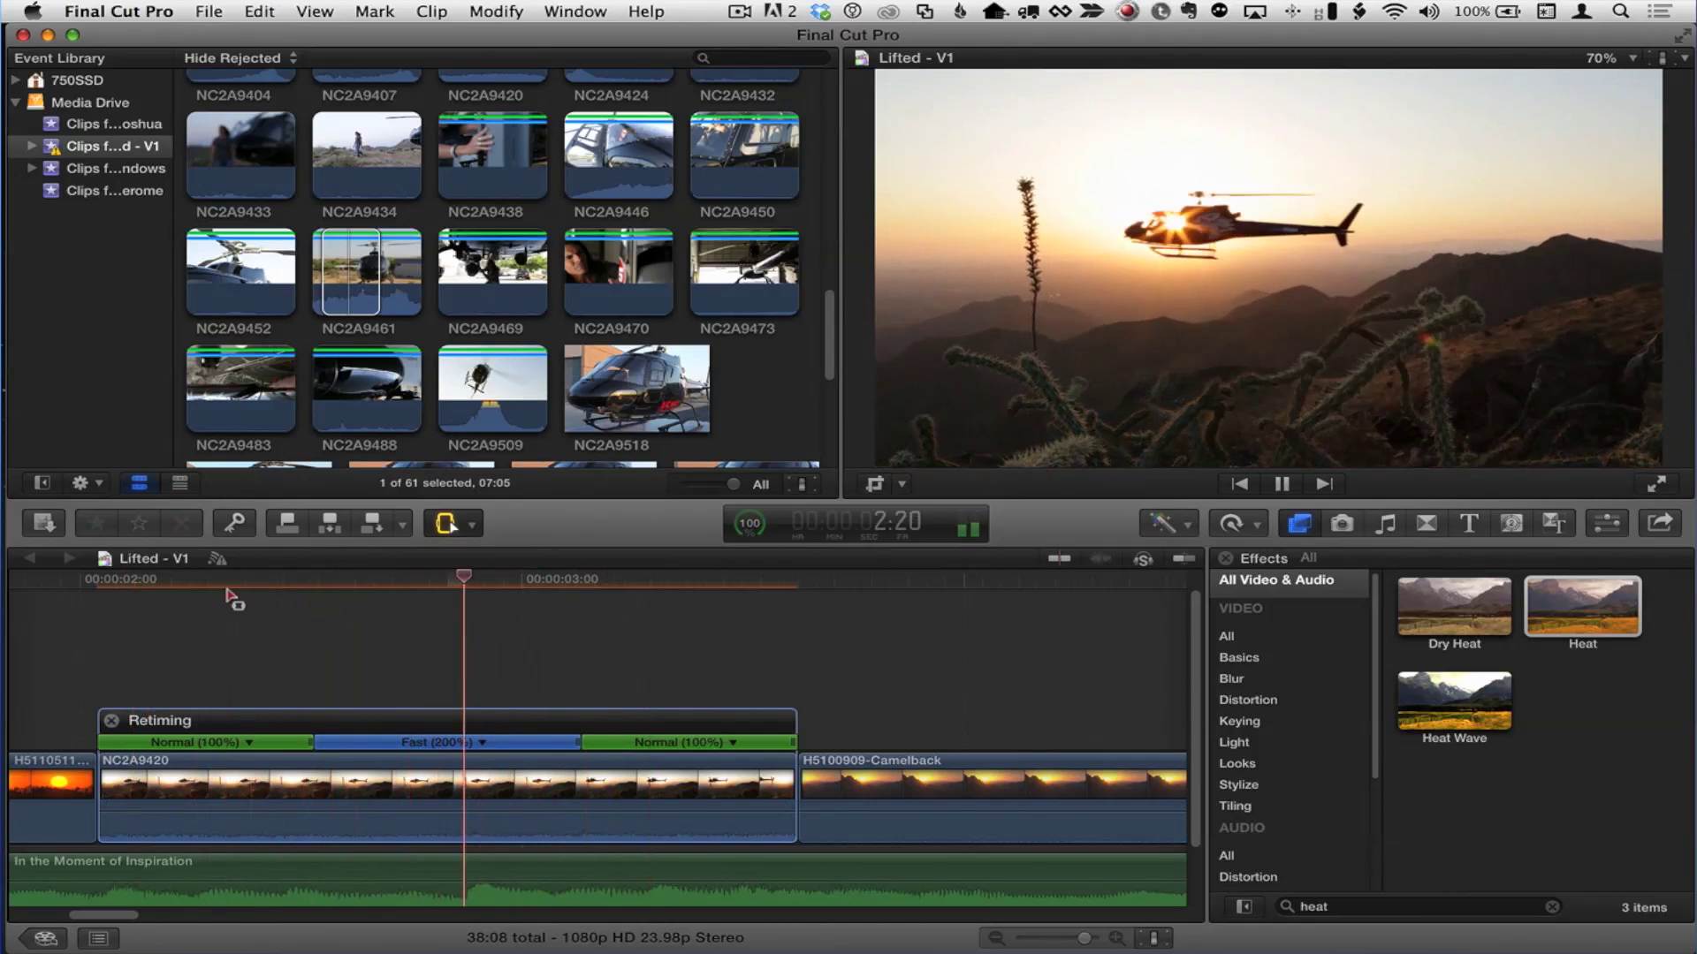
key(space)
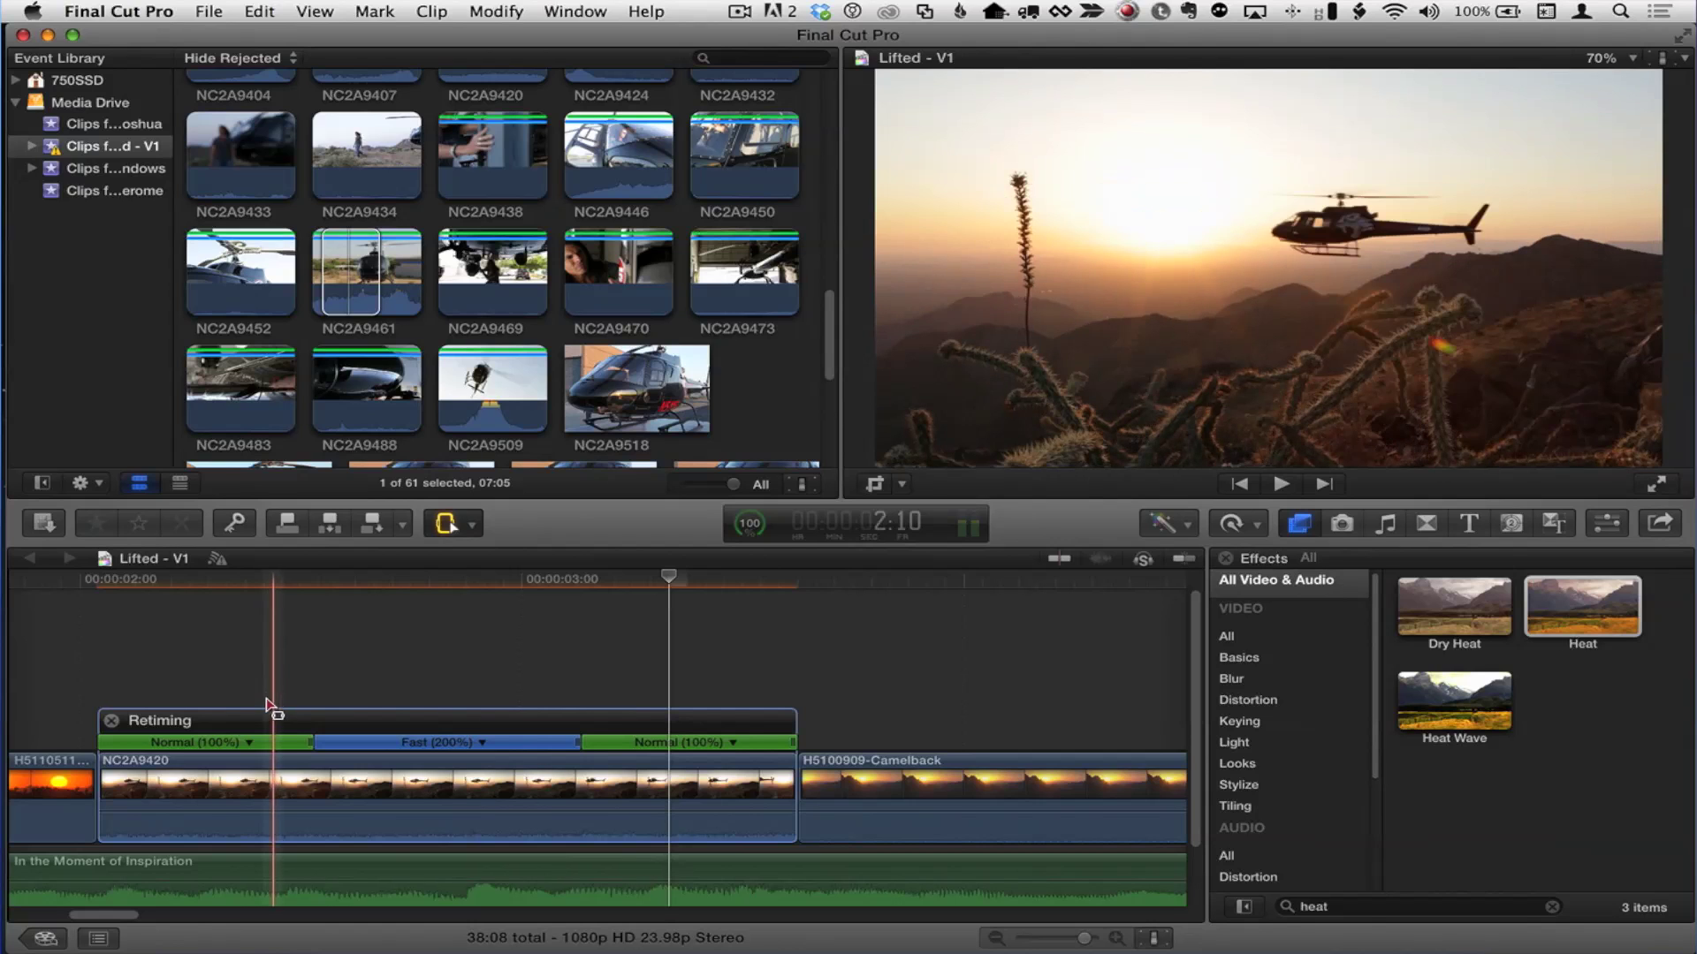
Step: Select the individual speed segments of NC2A9420 in turn in its Retiming editor to examine the range each one covers
click(282, 744)
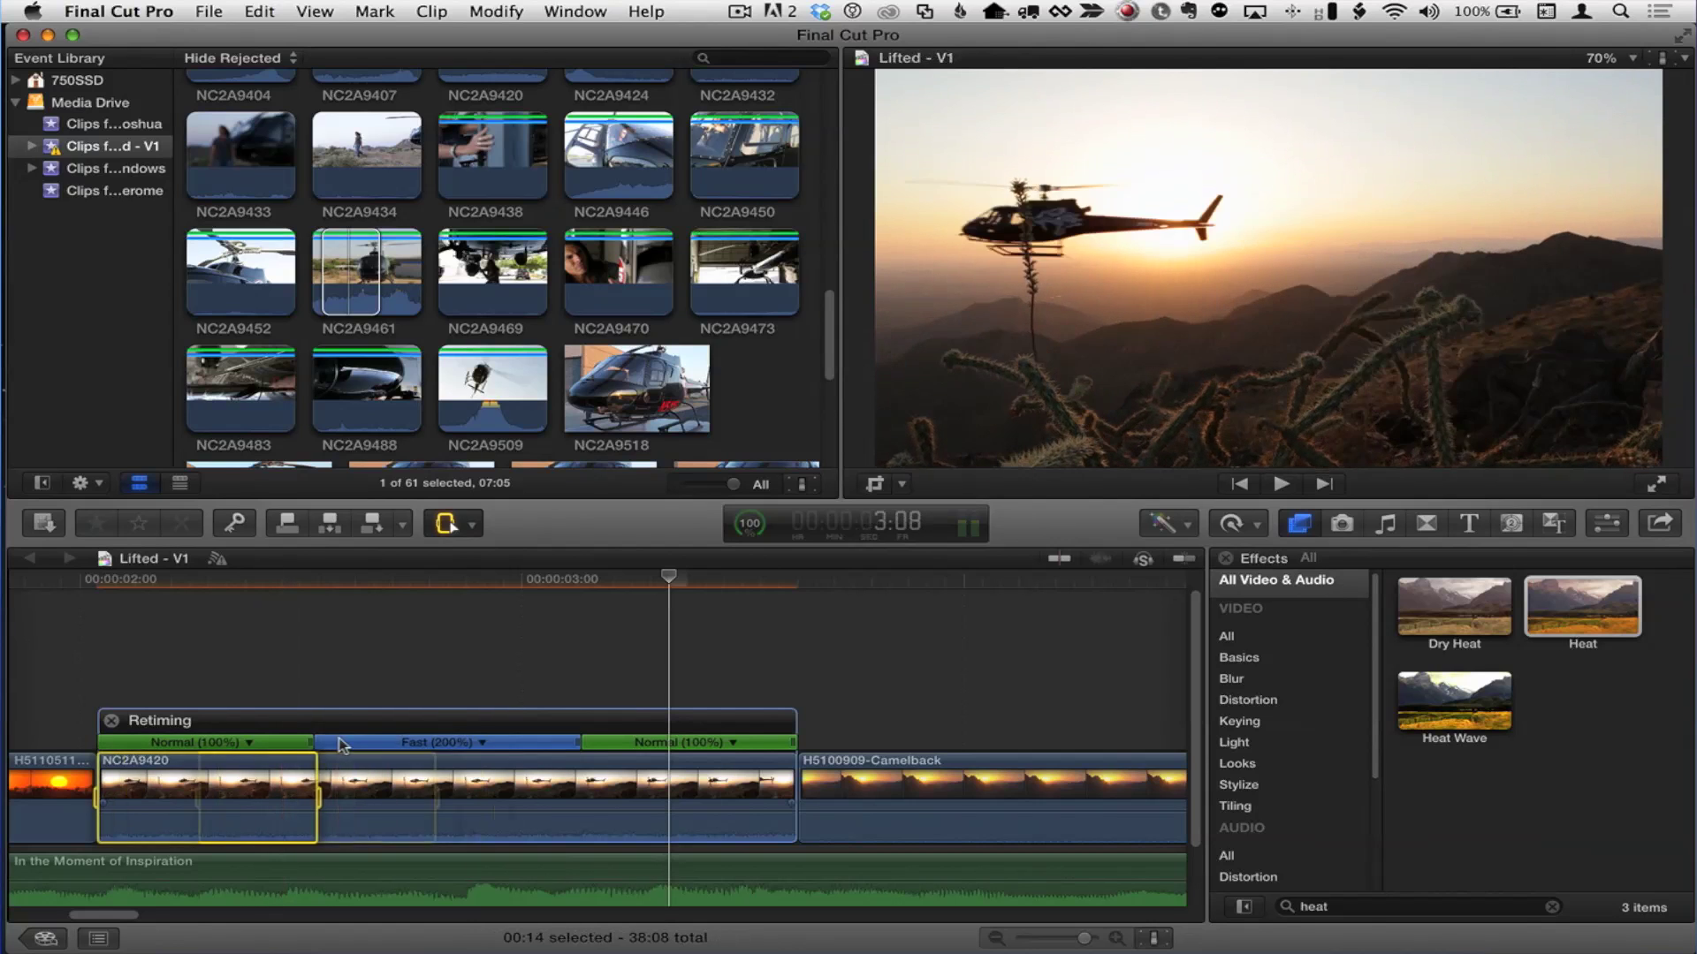
click(450, 742)
click(601, 746)
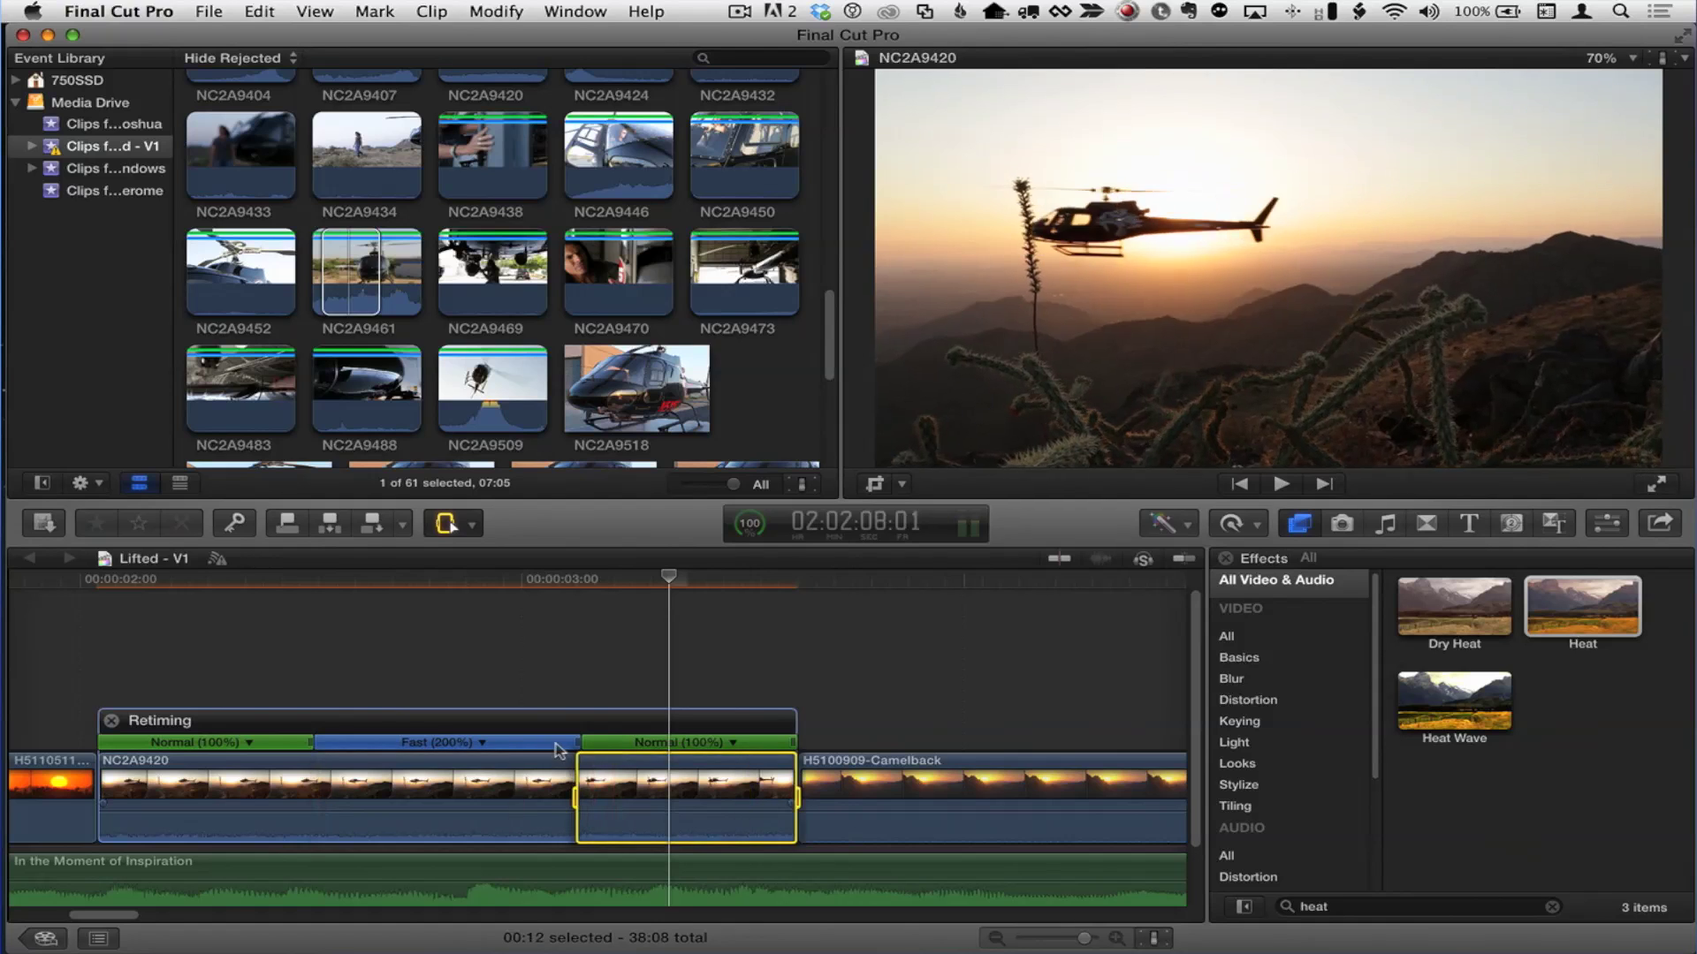
click(540, 749)
click(281, 745)
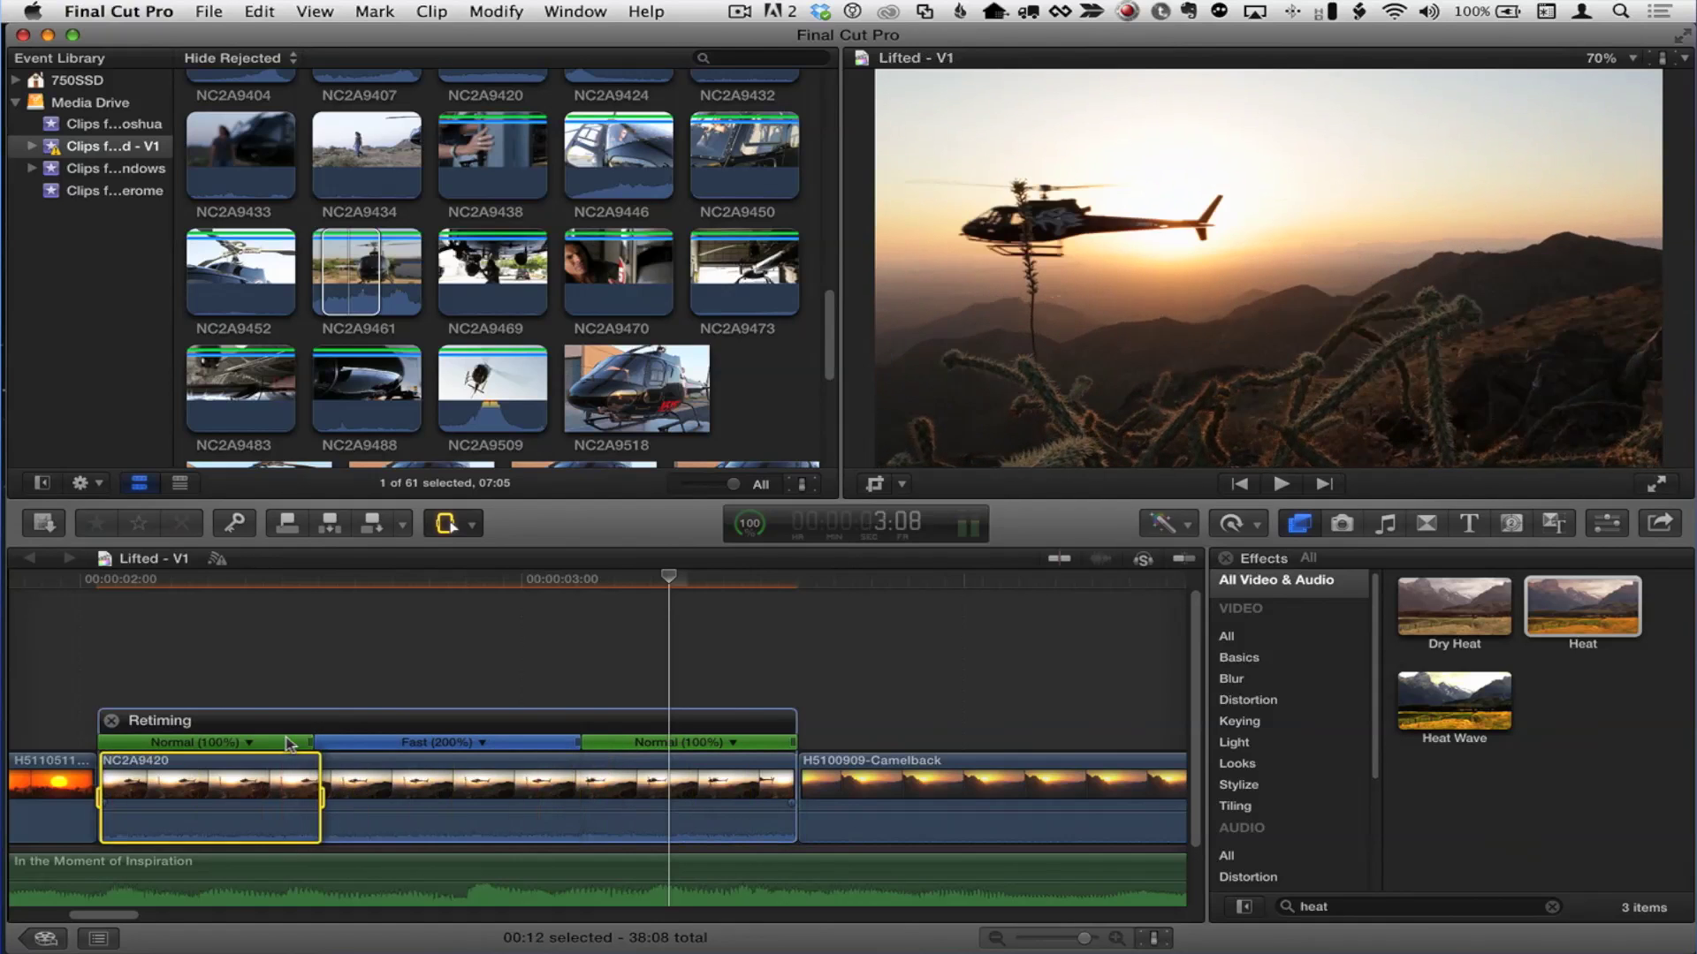
click(530, 744)
Step: Retime the last Normal (100%) segment of NC2A9420 to Slow 50% and clear the selection
click(681, 745)
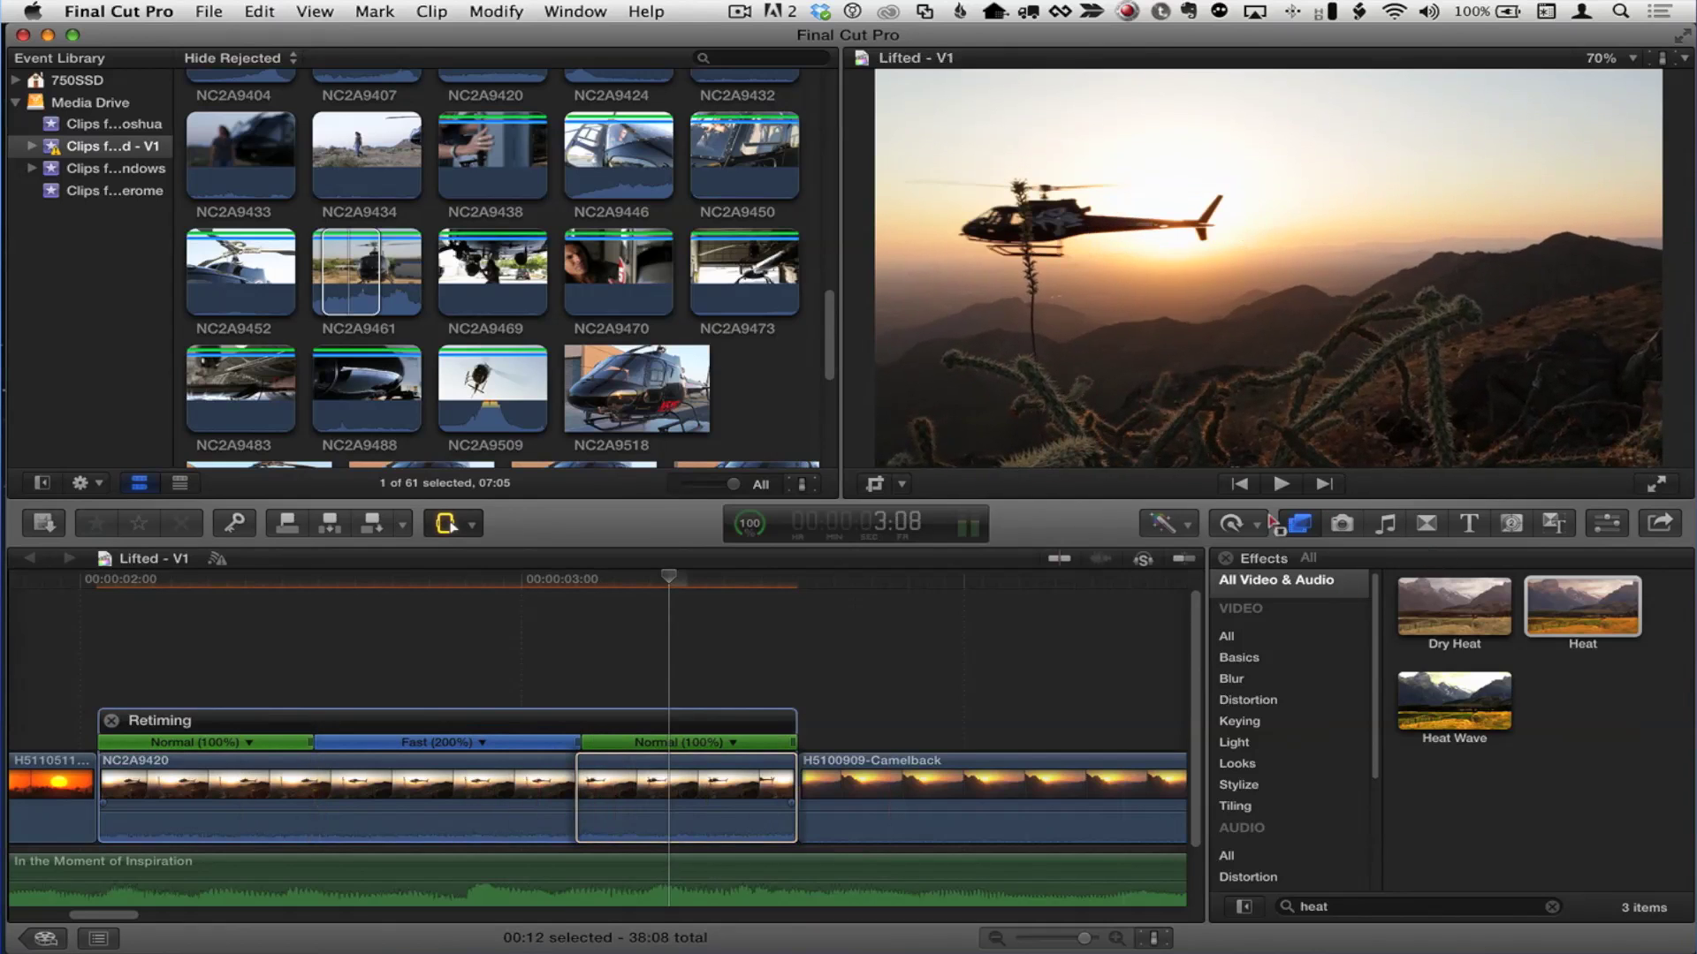
click(1259, 525)
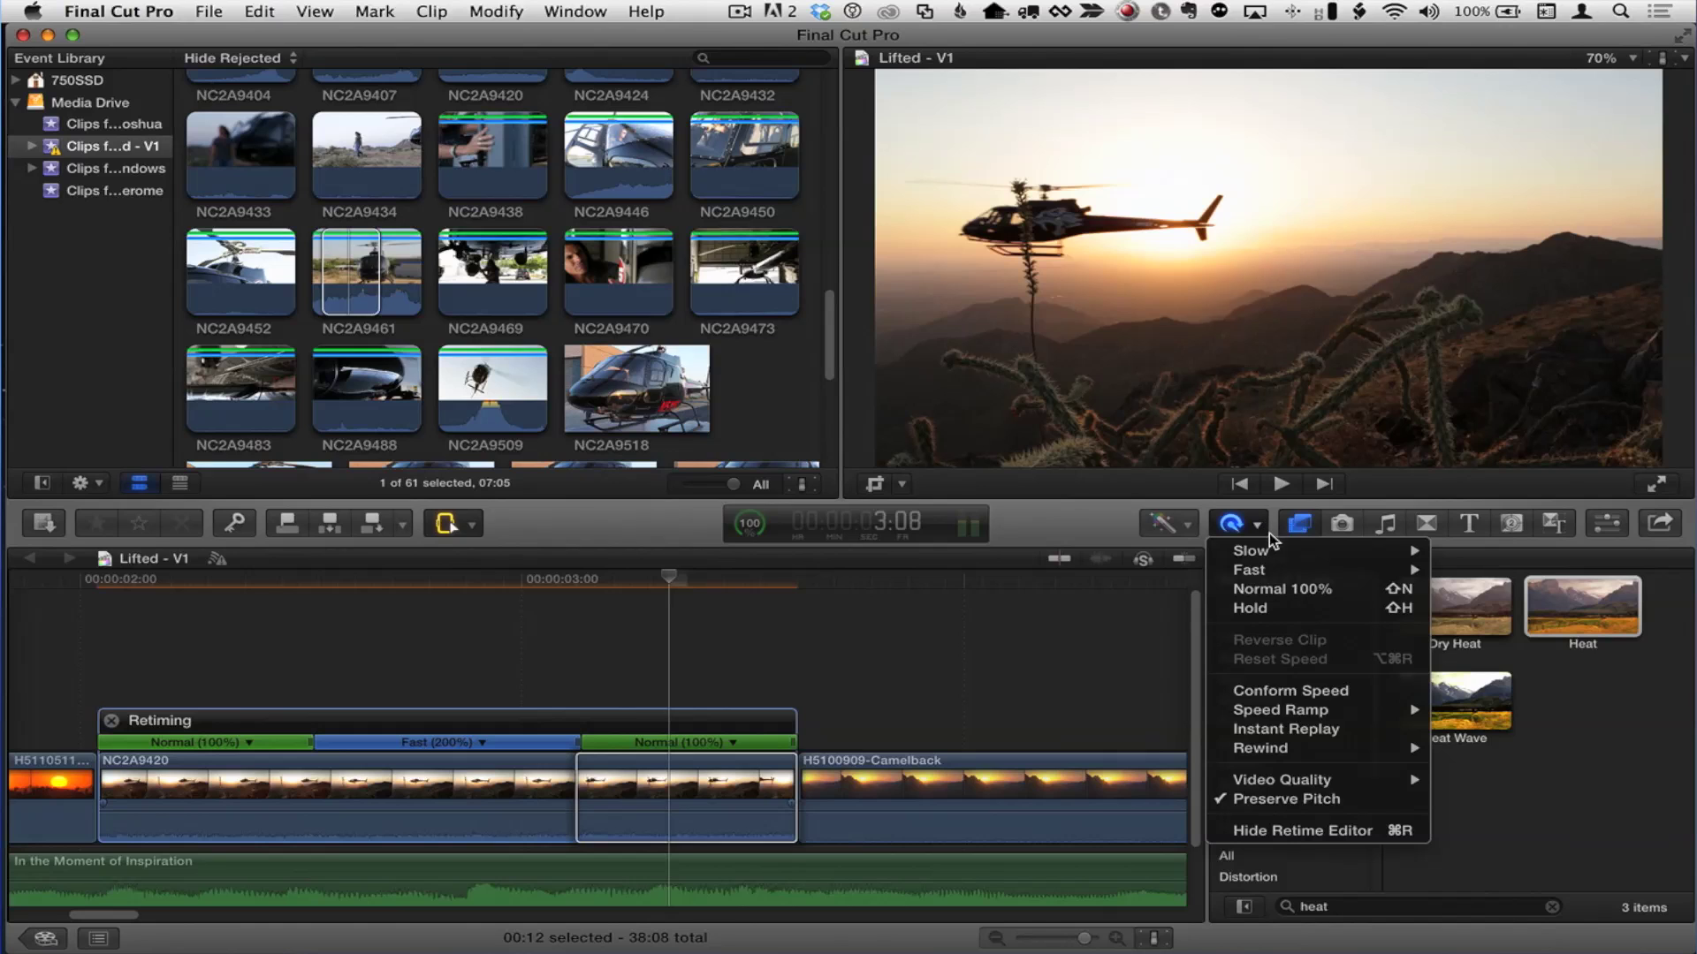
click(1468, 553)
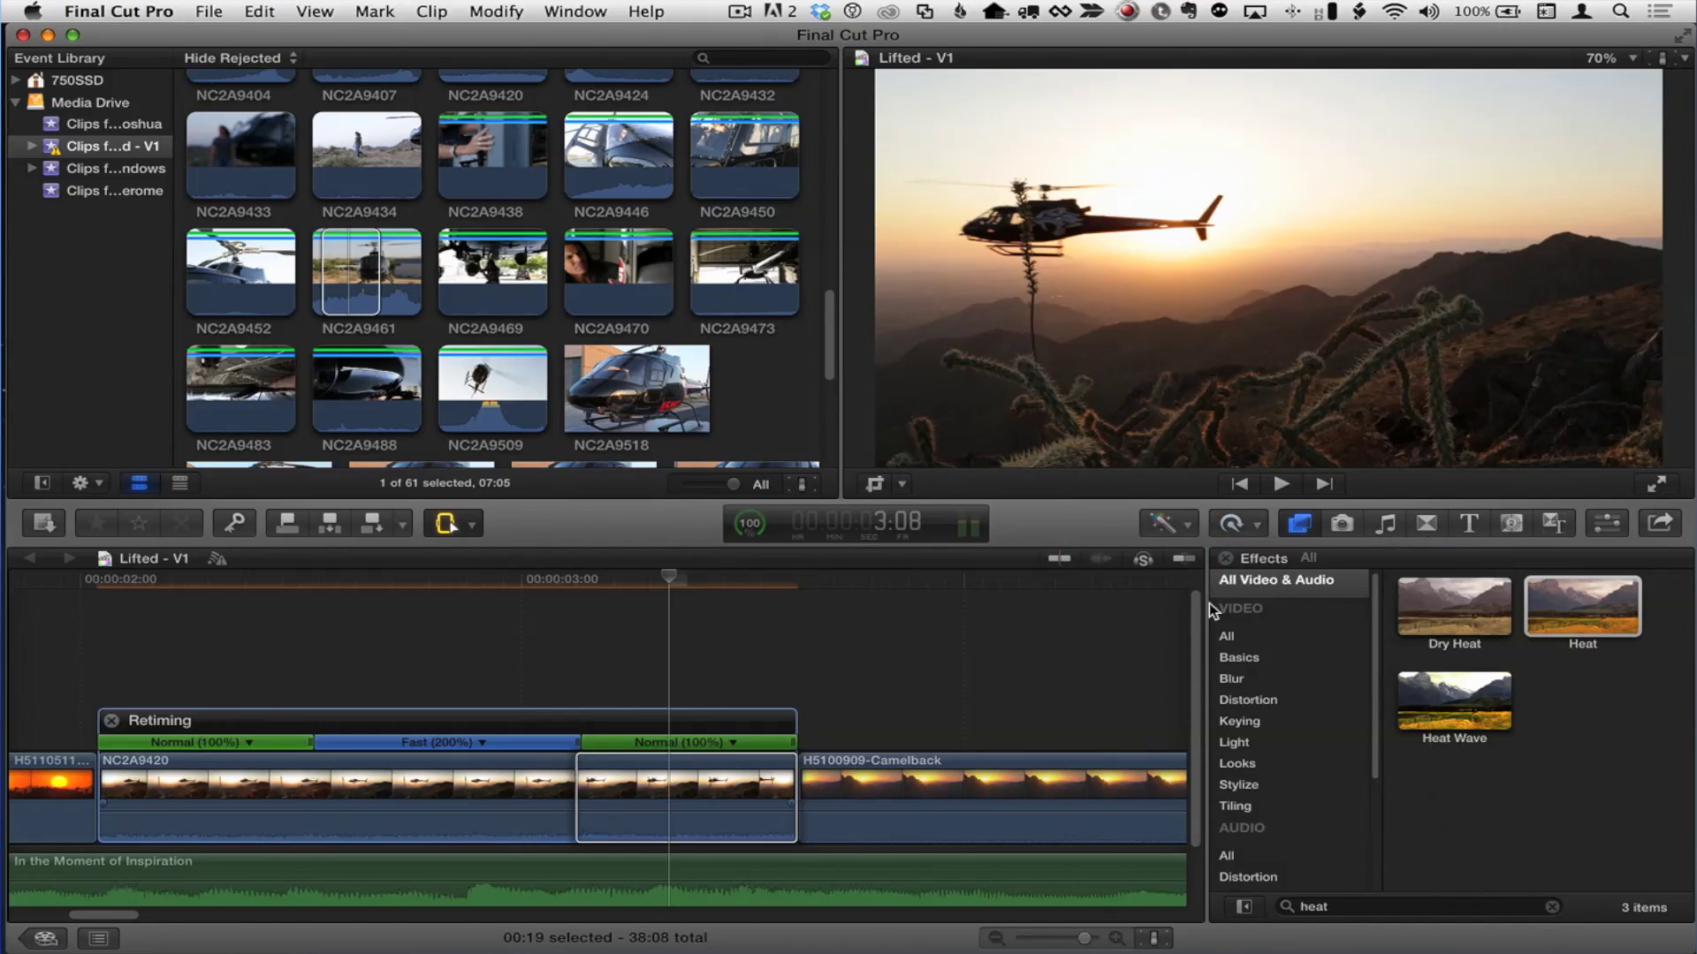
click(457, 610)
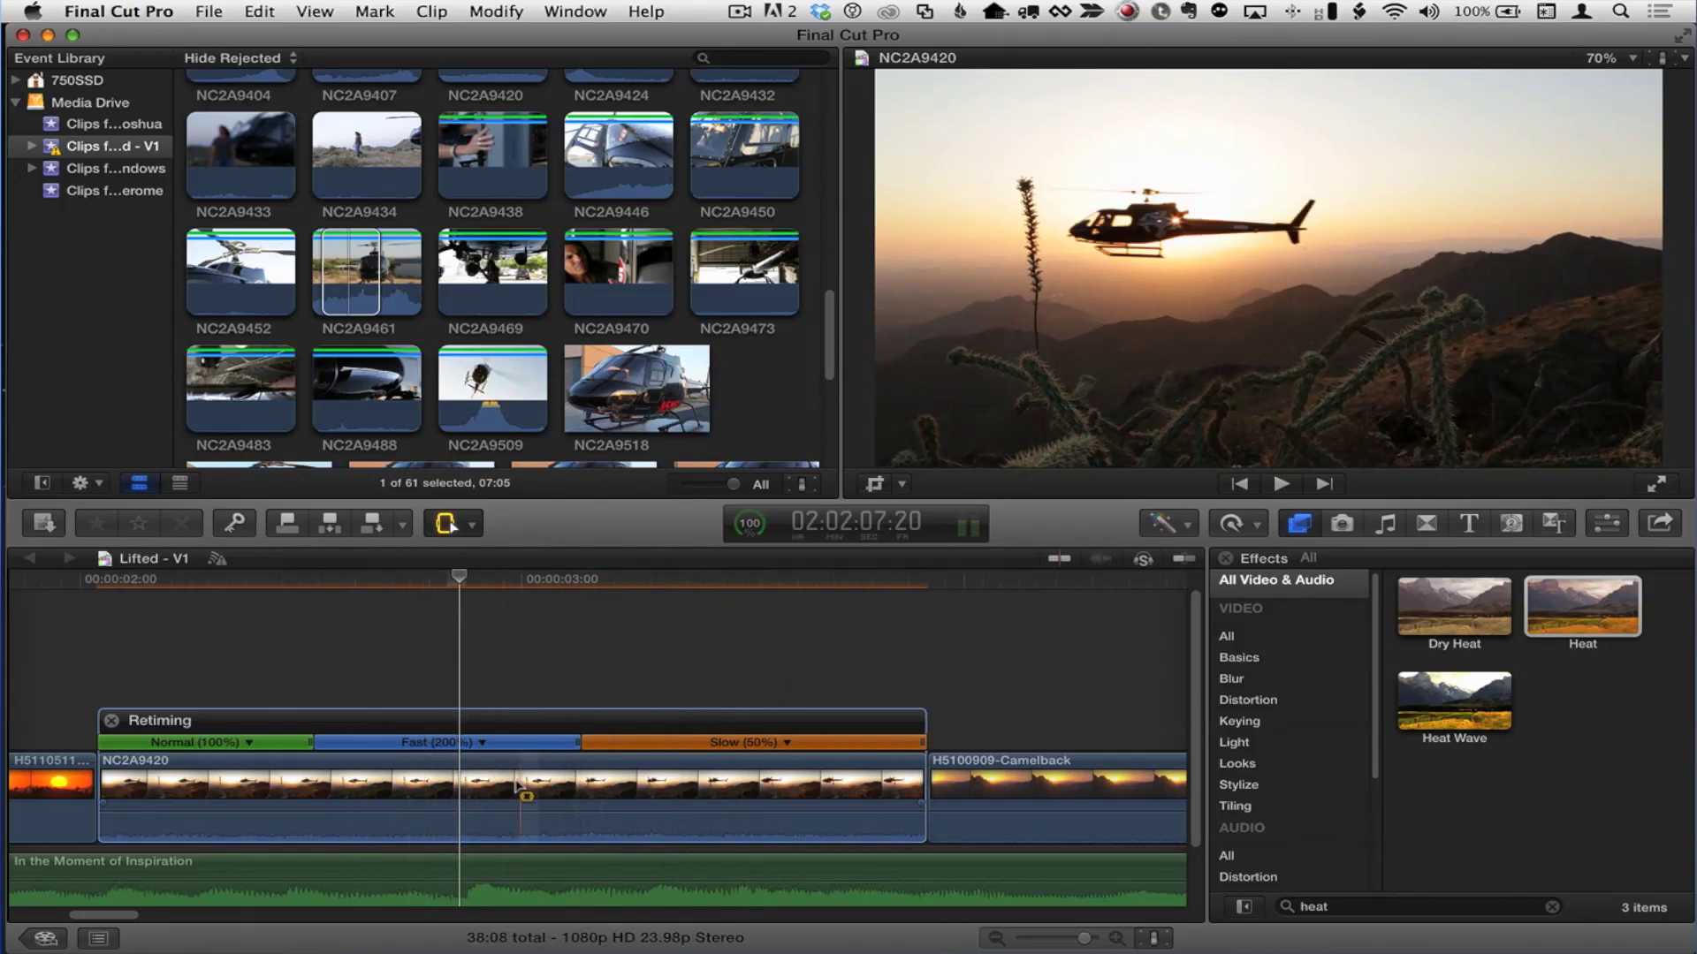
Step: Undo the slow and fast retiming changes on NC2A9420
key(super+z)
key(super+z)
key(super+z)
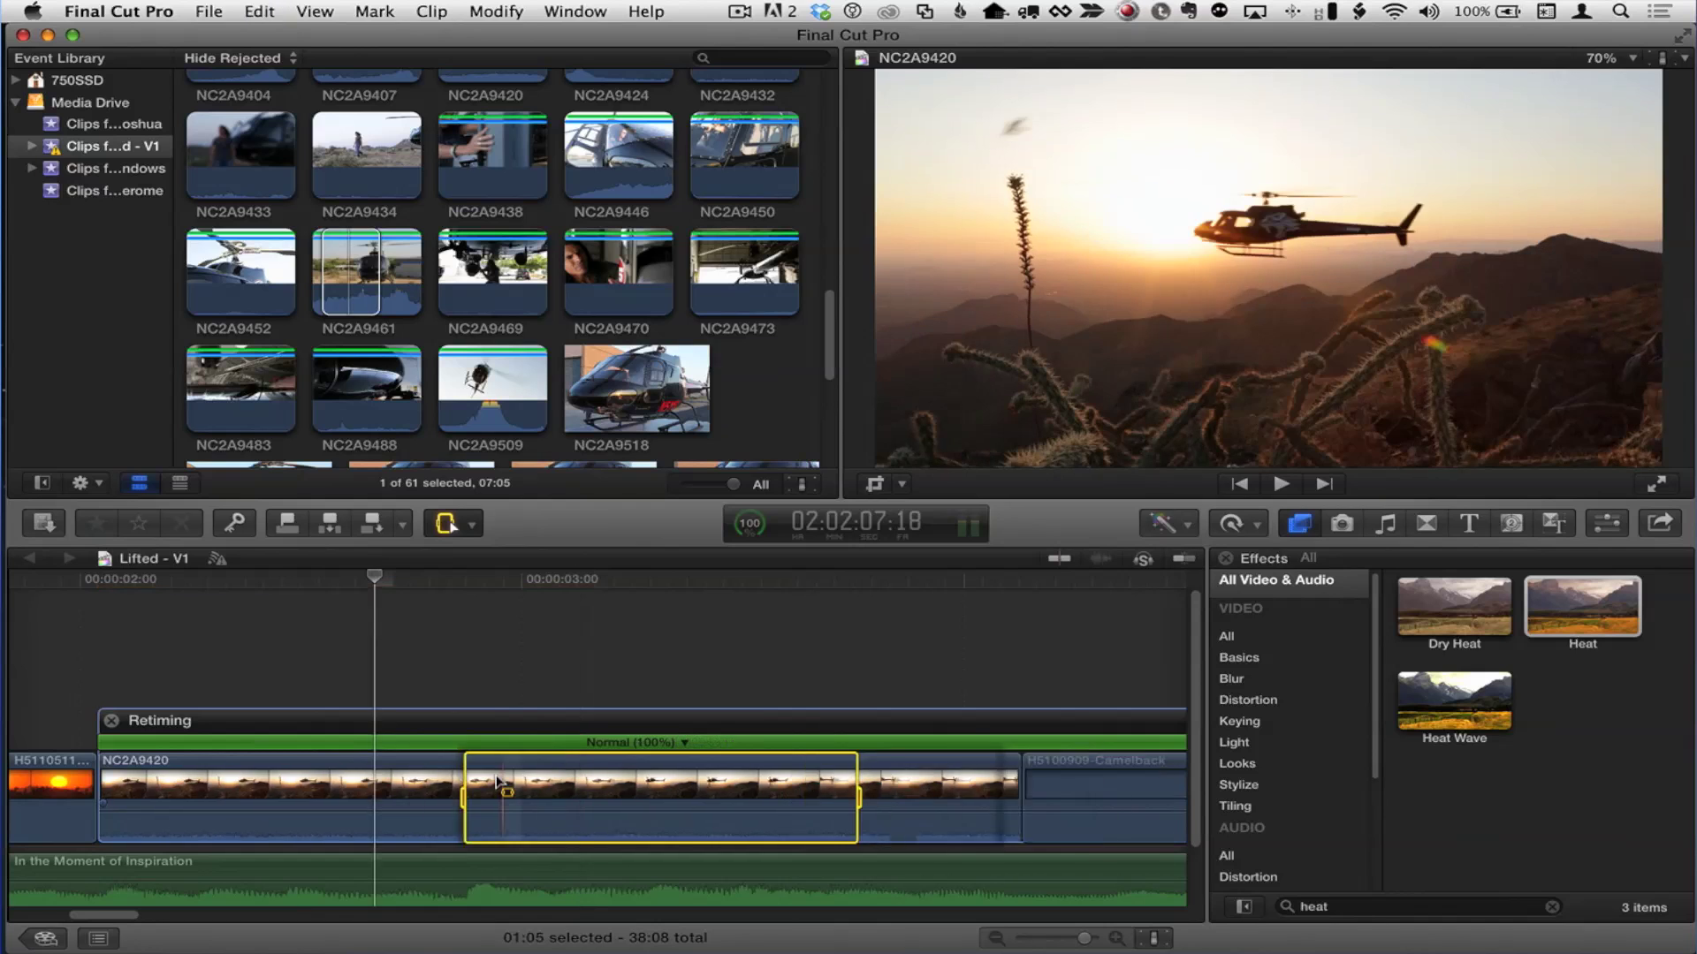
Step: Place the playhead at 3:03, range-select about 01:04 of NC2A9420 from the 3:00 mark and apply a Hold to it
click(585, 681)
drag(522, 782, 1036, 782)
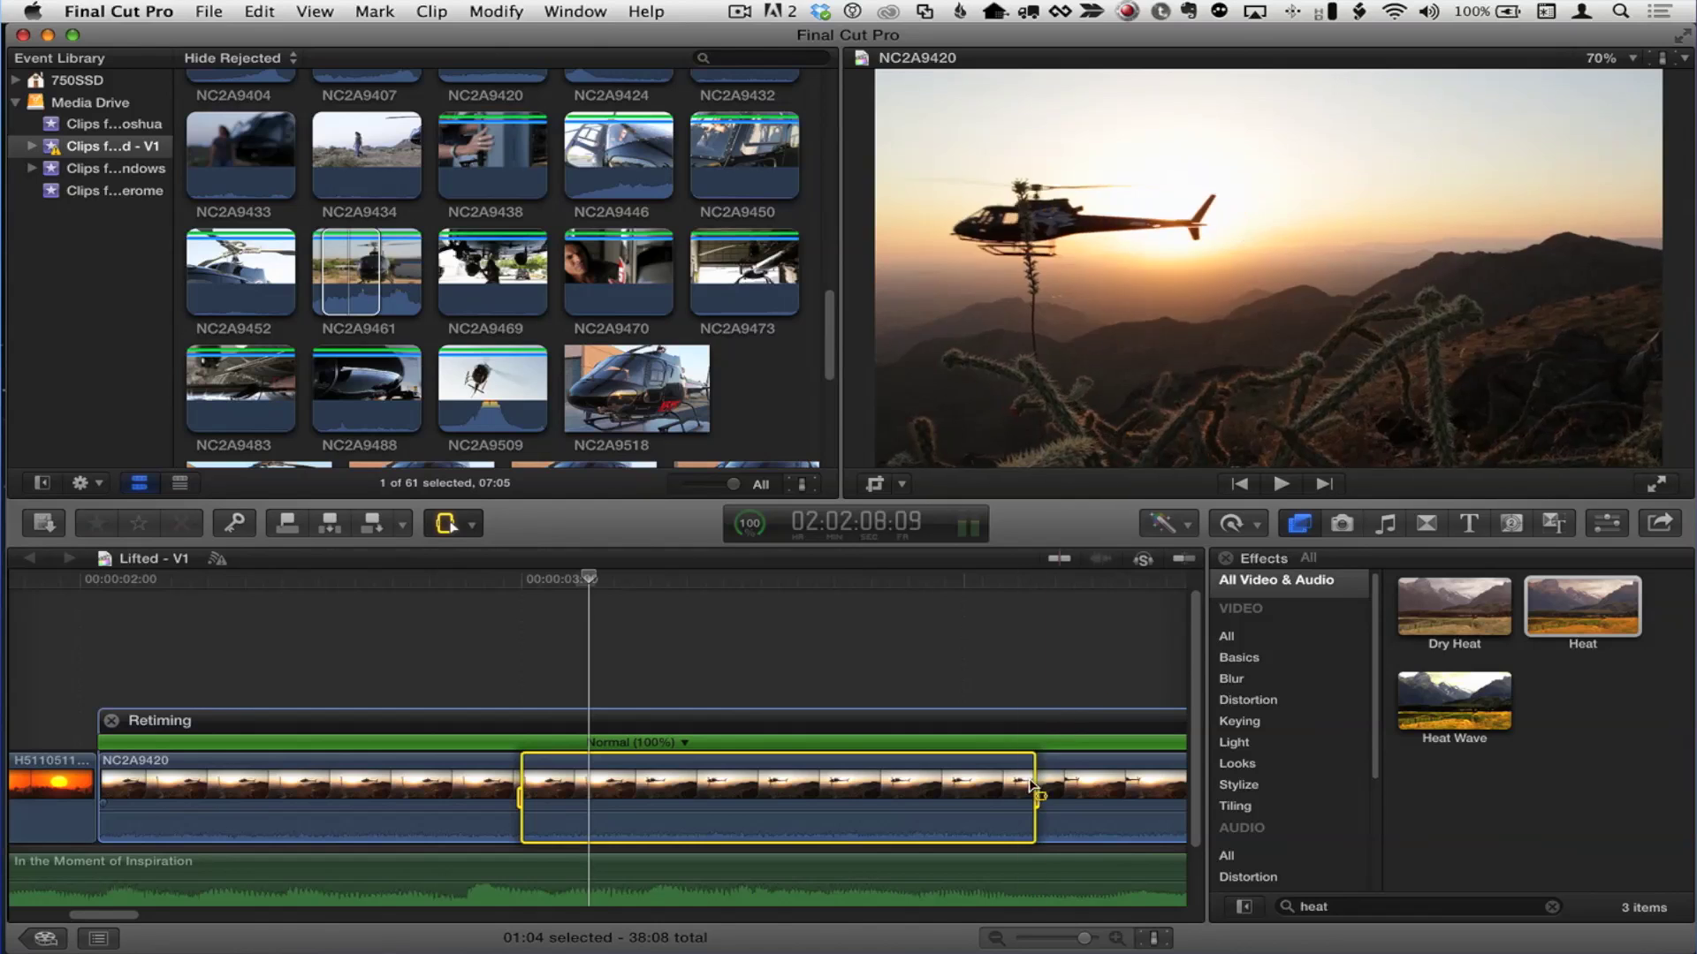
click(1258, 525)
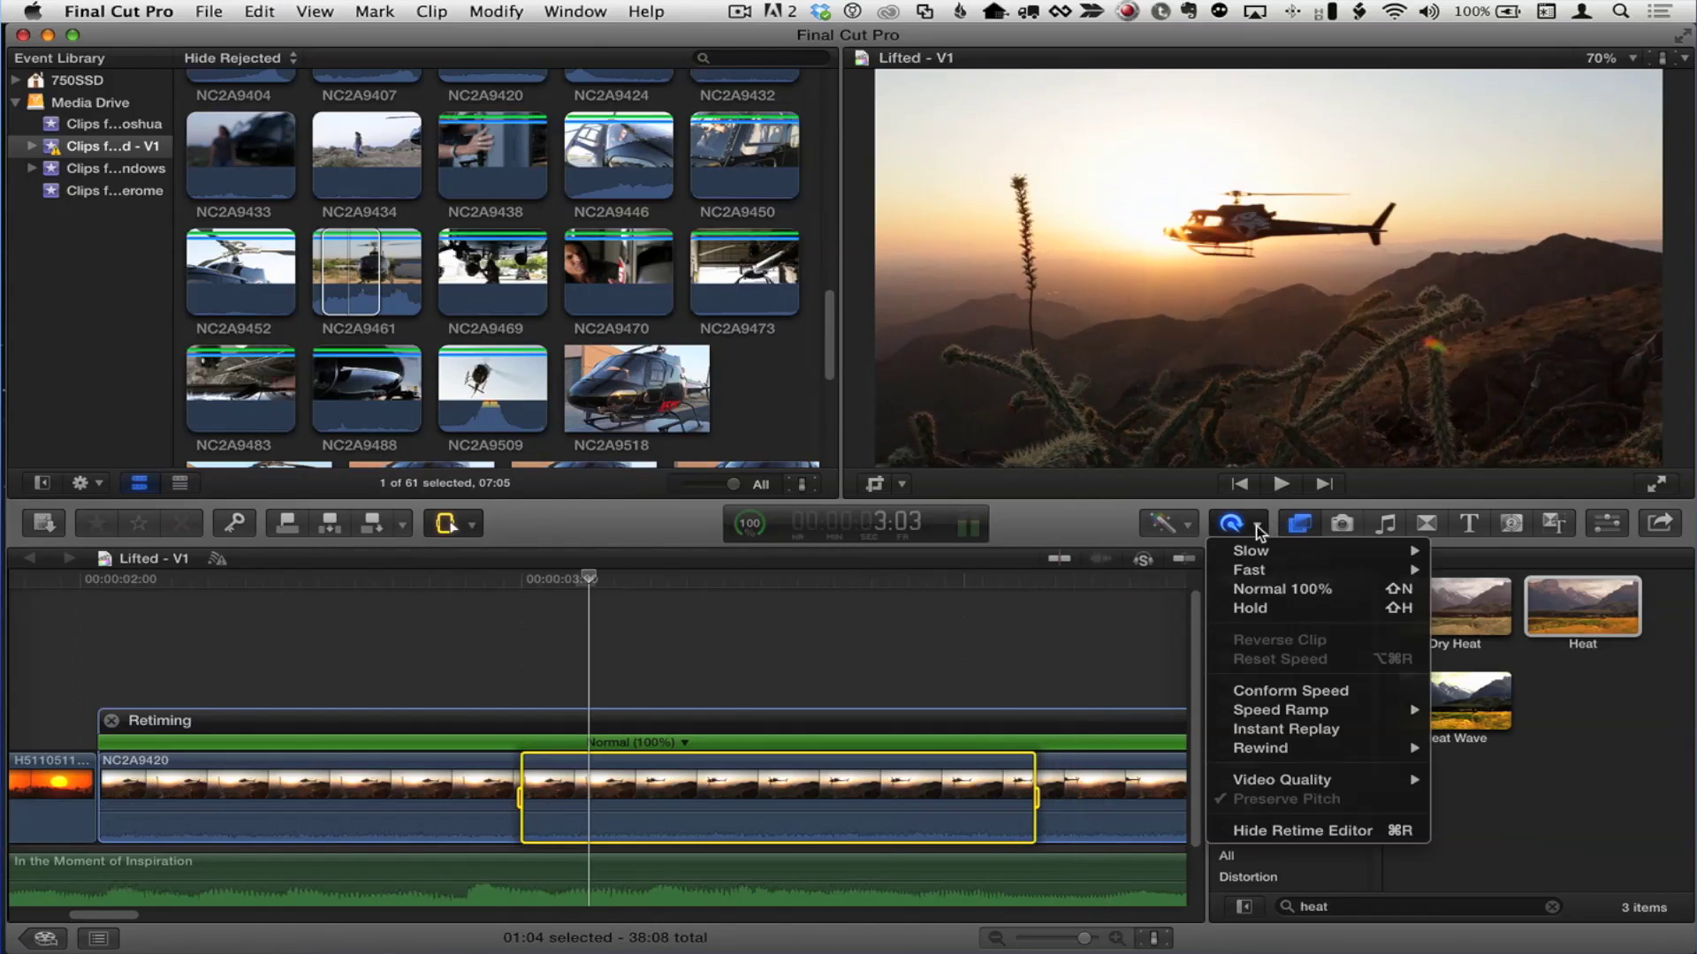
click(1269, 608)
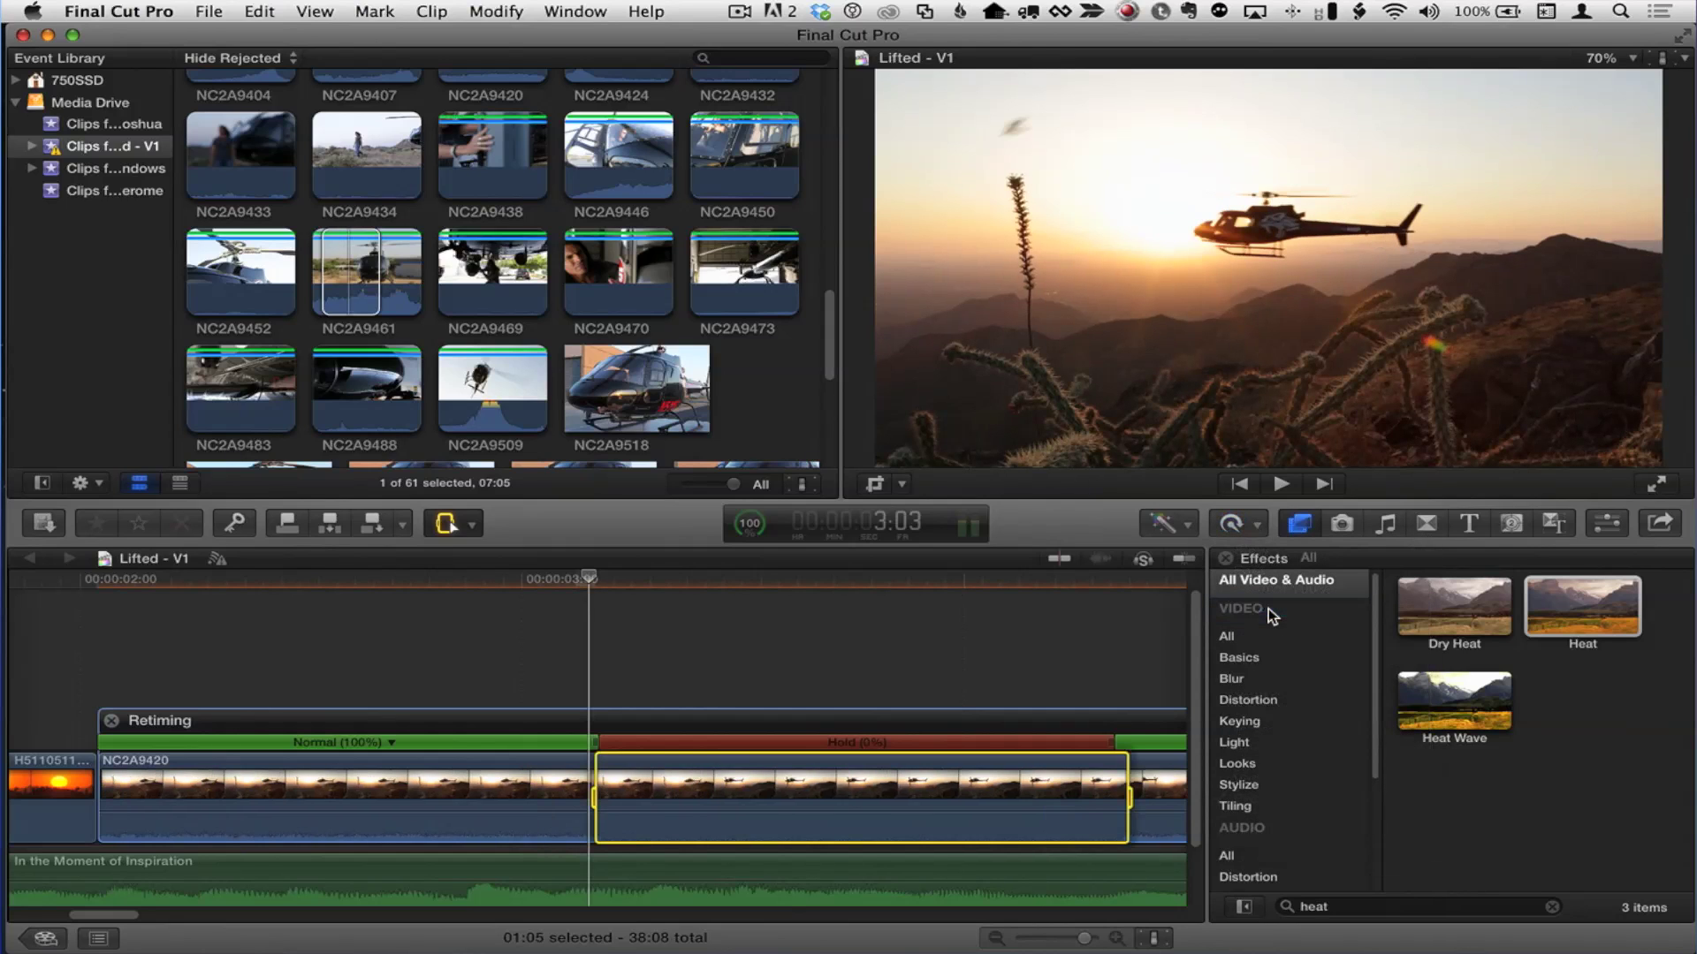